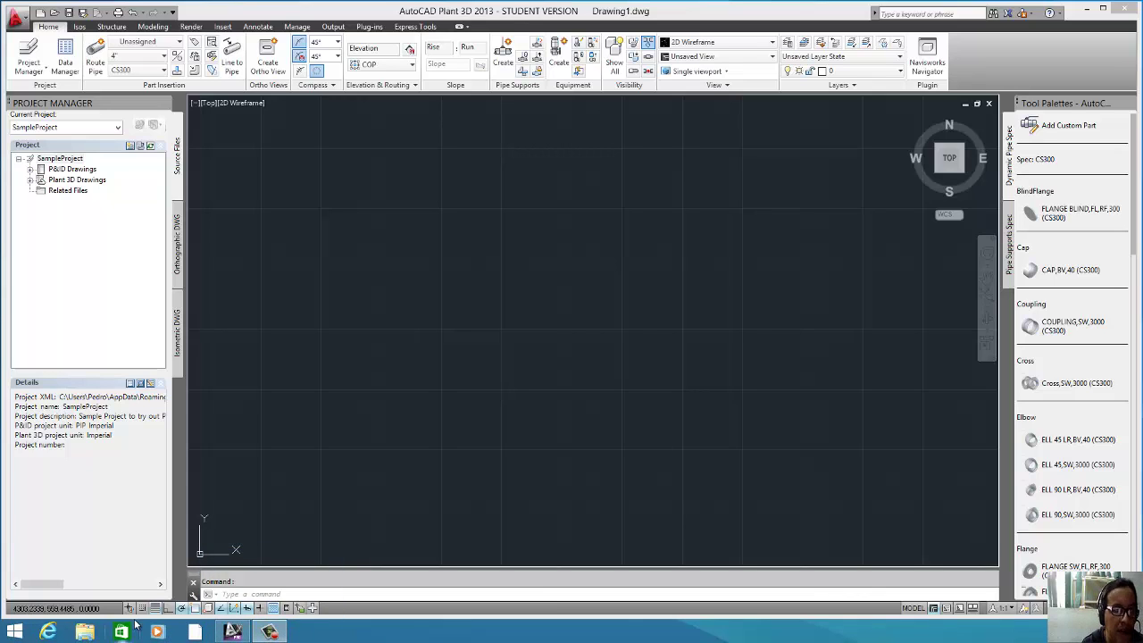
- Switch from the empty AutoCAD Plant 3D drawing to the Windows Start screen
{"action": "key", "text": "super"}
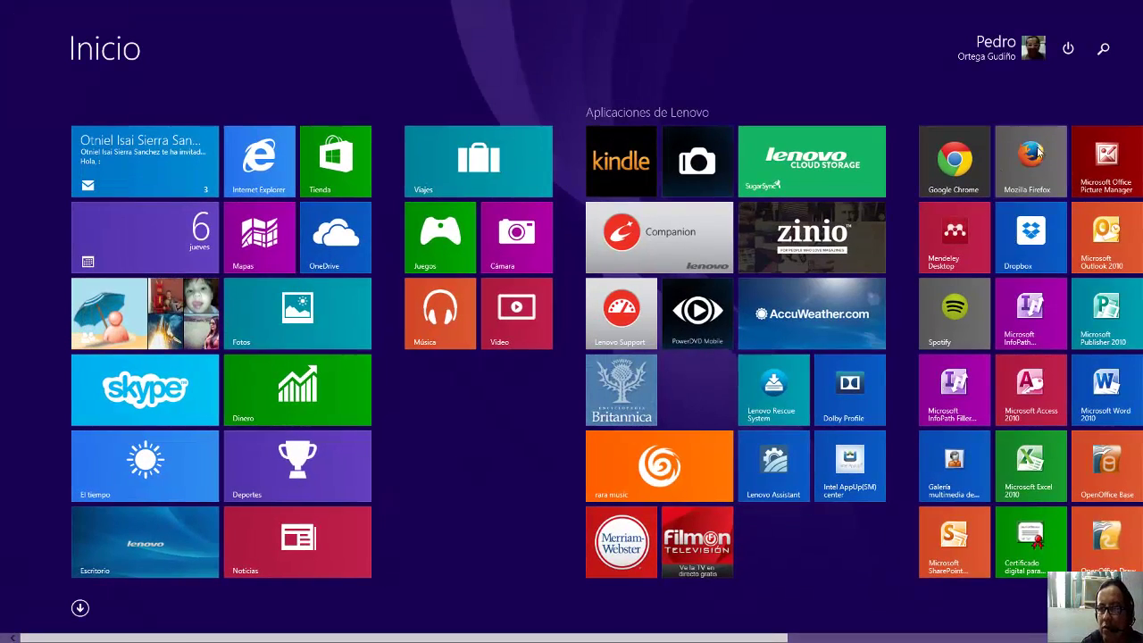
- Close the Start screen and return to Firefox showing the pressure-vessel detail drawing
{"action": "key", "text": "super"}
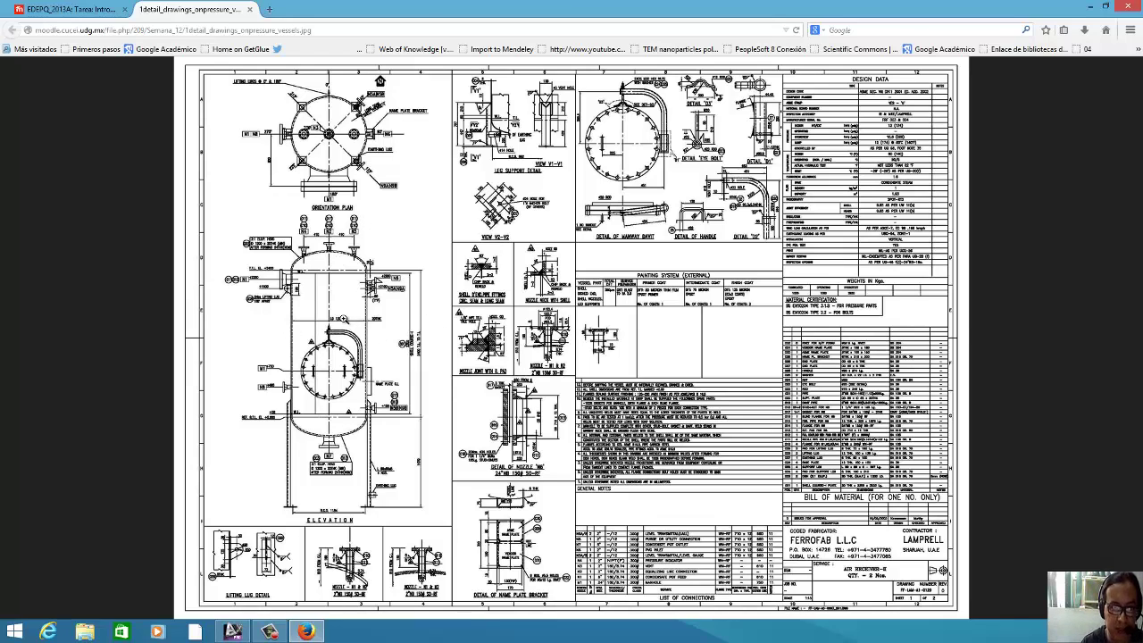
- Enlarge the pressure-vessel drawing to full size and scroll down through its details
{"action": "left_click", "coordinate": [333, 322]}
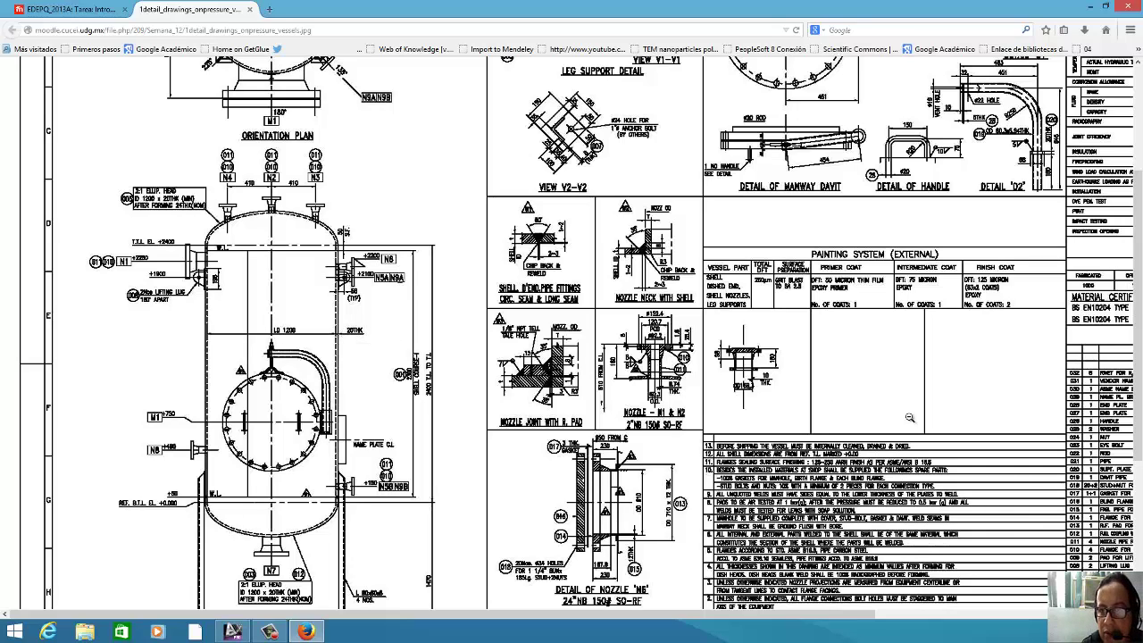
{"action": "scroll", "coordinate": [912, 420], "scroll_direction": "down", "scroll_amount": 5}
{"action": "left_click_drag", "start_coordinate": [746, 616], "coordinate": [1006, 616]}
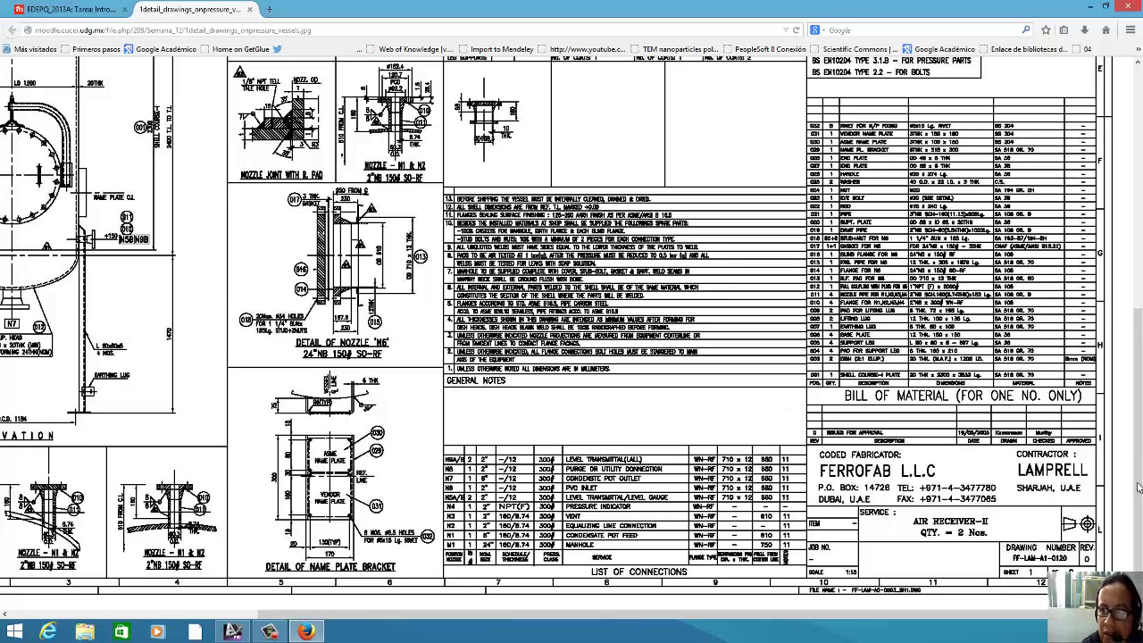
{"action": "left_click_drag", "start_coordinate": [1138, 486], "coordinate": [1131, 191]}
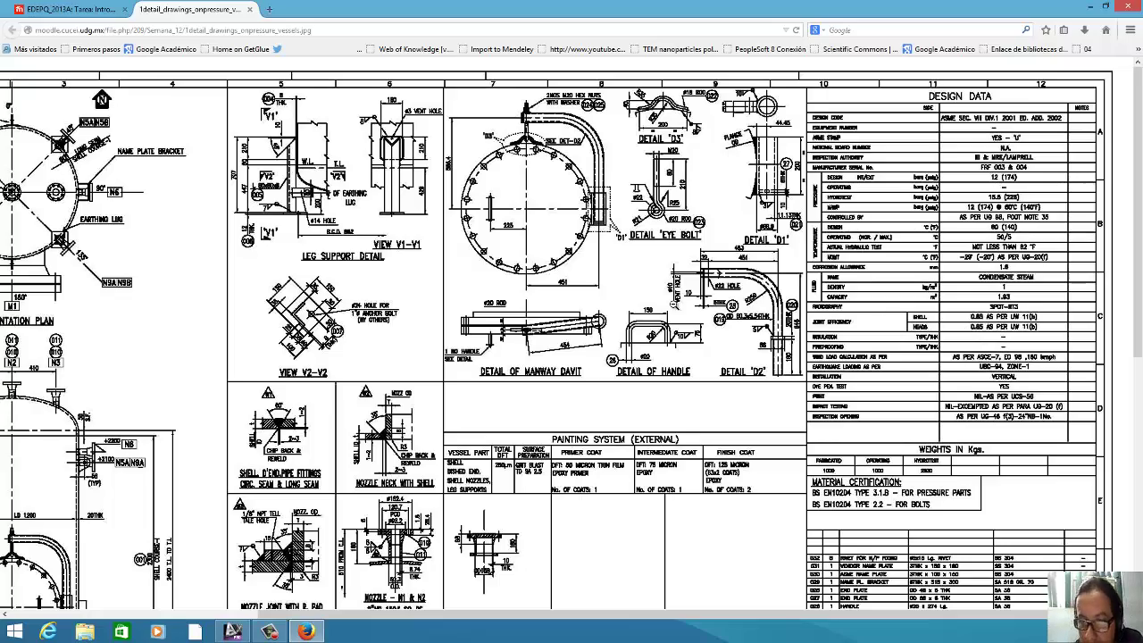
{"action": "scroll", "coordinate": [641, 394], "scroll_direction": "down", "scroll_amount": 5}
{"action": "scroll", "coordinate": [641, 394], "scroll_direction": "down", "scroll_amount": 3}
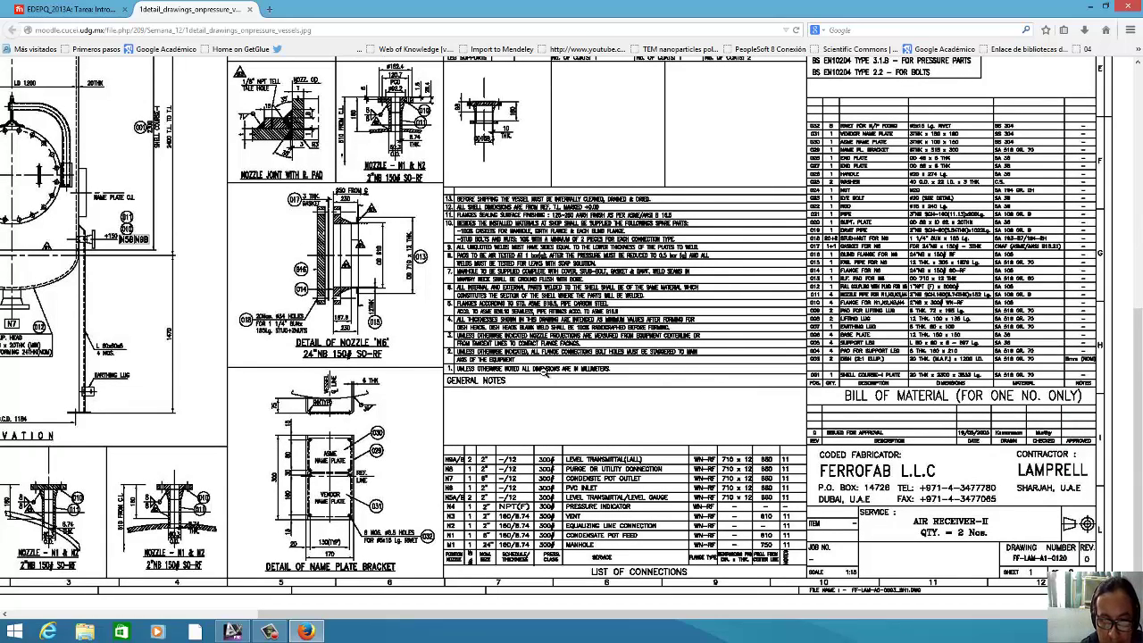
{"action": "mouse_move", "coordinate": [874, 615]}
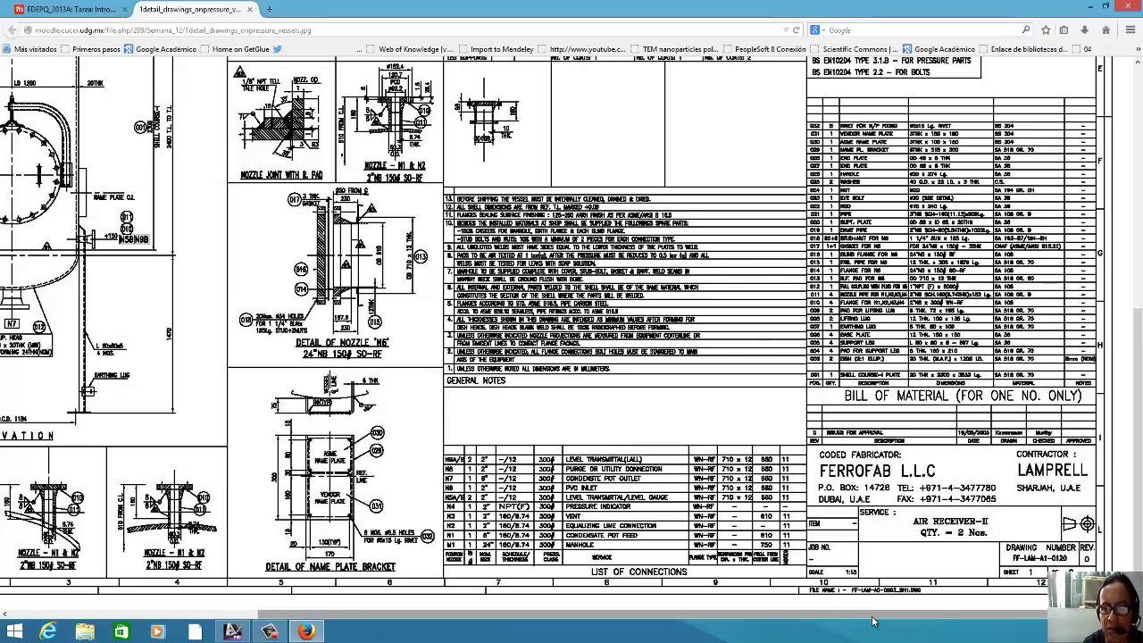
- Pan back across the drawing details, then open a new Firefox tab
{"action": "left_click_drag", "start_coordinate": [873, 622], "coordinate": [625, 622]}
{"action": "scroll", "coordinate": [350, 313], "scroll_direction": "up", "scroll_amount": 10}
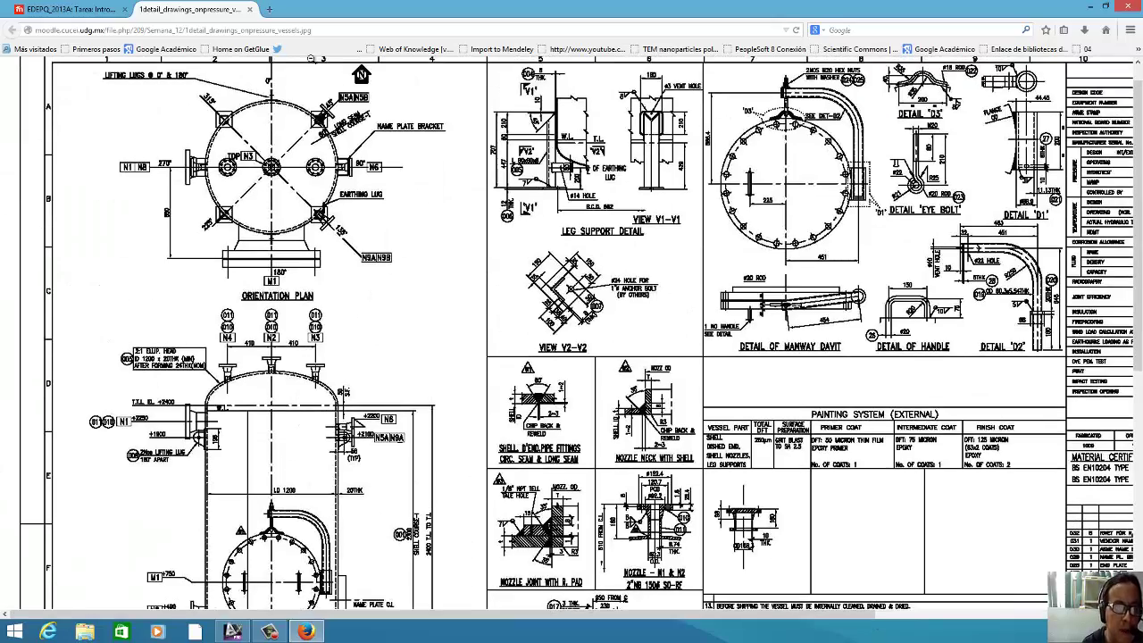
{"action": "scroll", "coordinate": [265, 377], "scroll_direction": "down", "scroll_amount": 2}
{"action": "scroll", "coordinate": [265, 376], "scroll_direction": "down", "scroll_amount": 2}
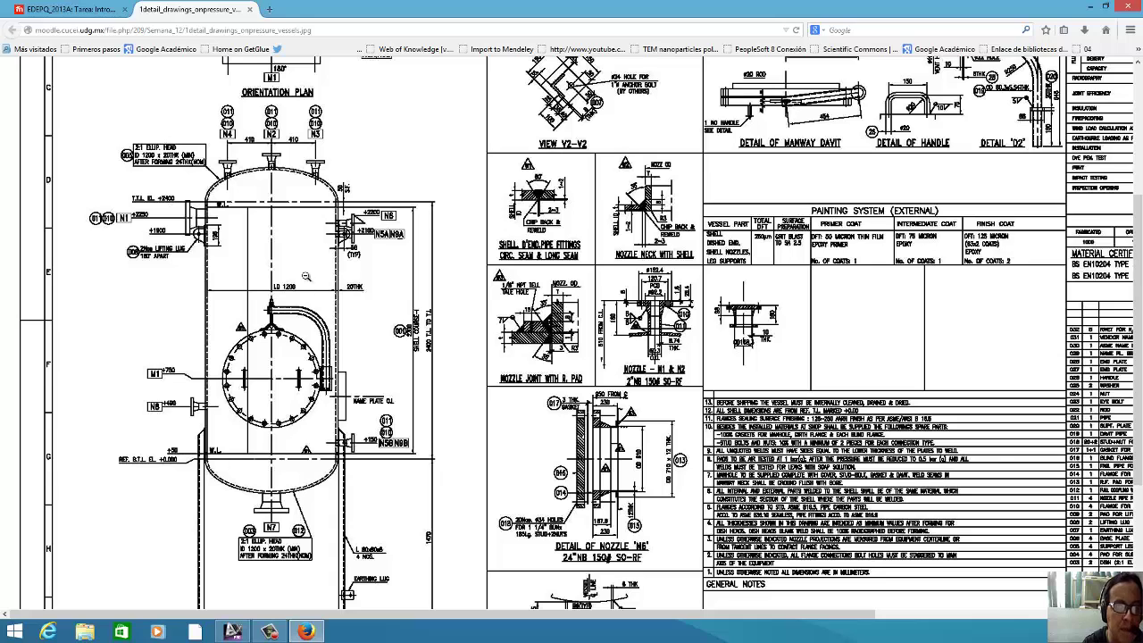
{"action": "left_click", "coordinate": [269, 9]}
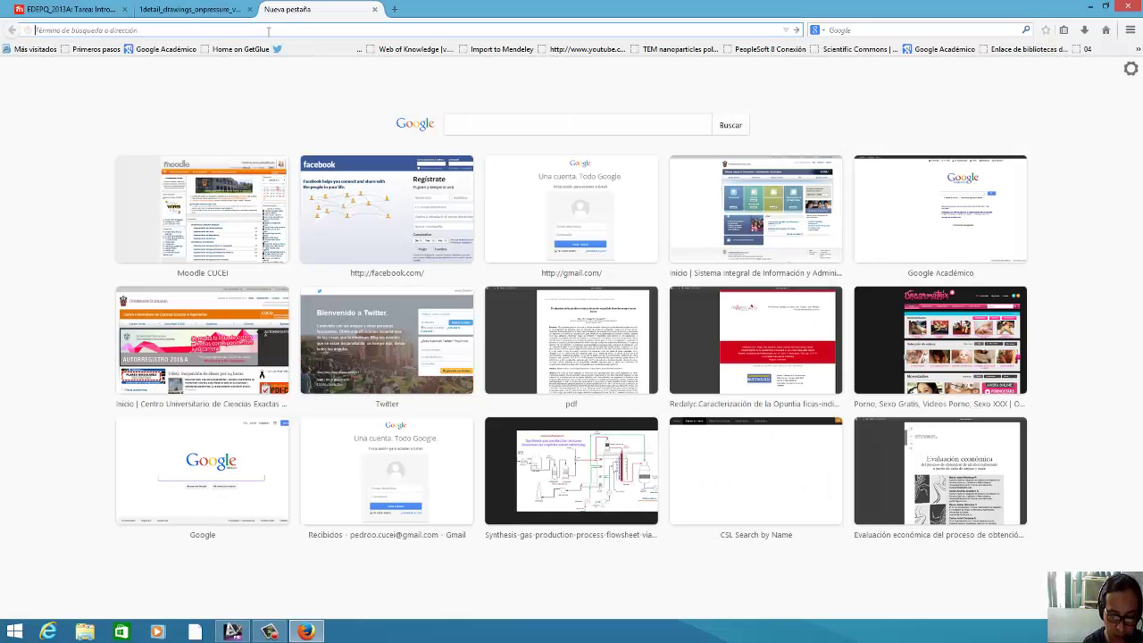
- Convert 1240 mm to inches in Google, getting 48.8188976
{"action": "type", "text": "124"}
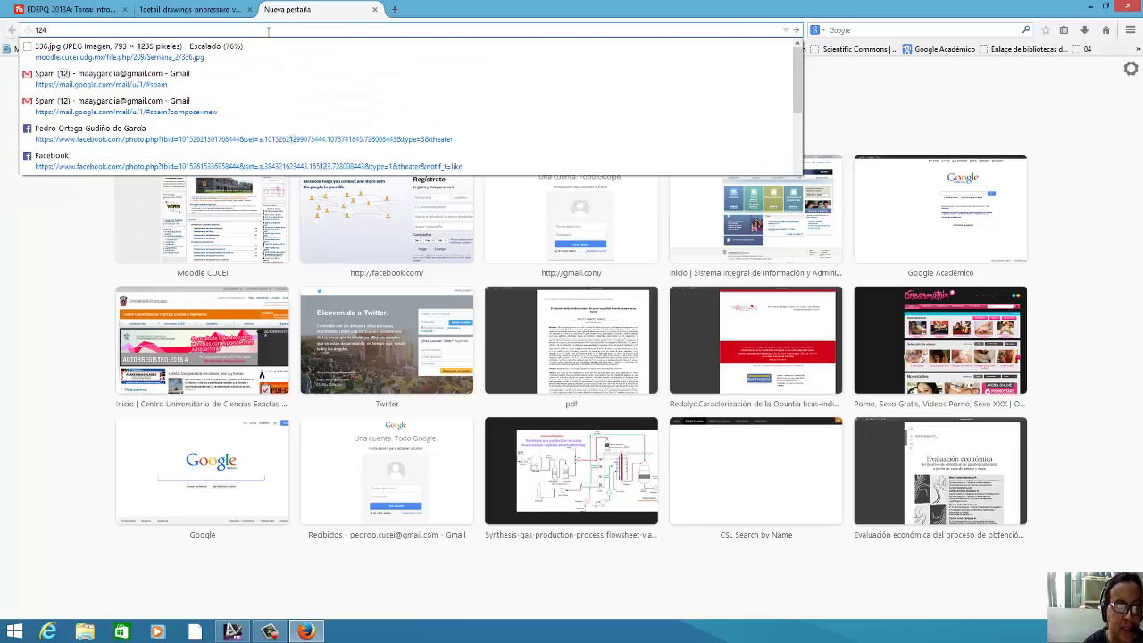
{"action": "type", "text": "0 mm to"}
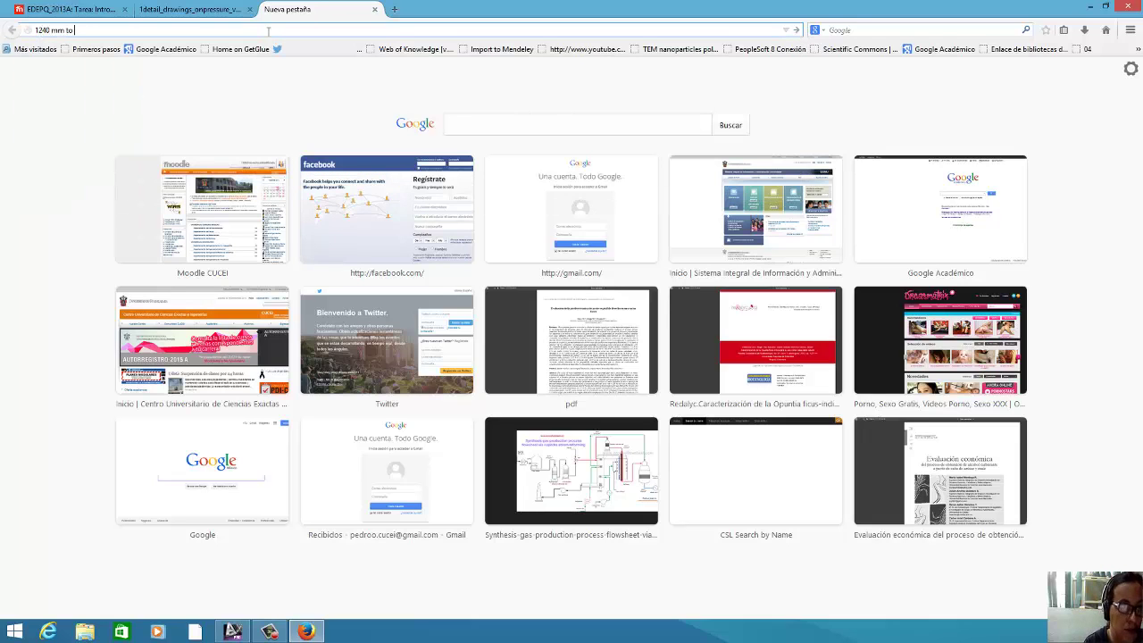
{"action": "type", "text": "n"}
{"action": "key", "text": "Return"}
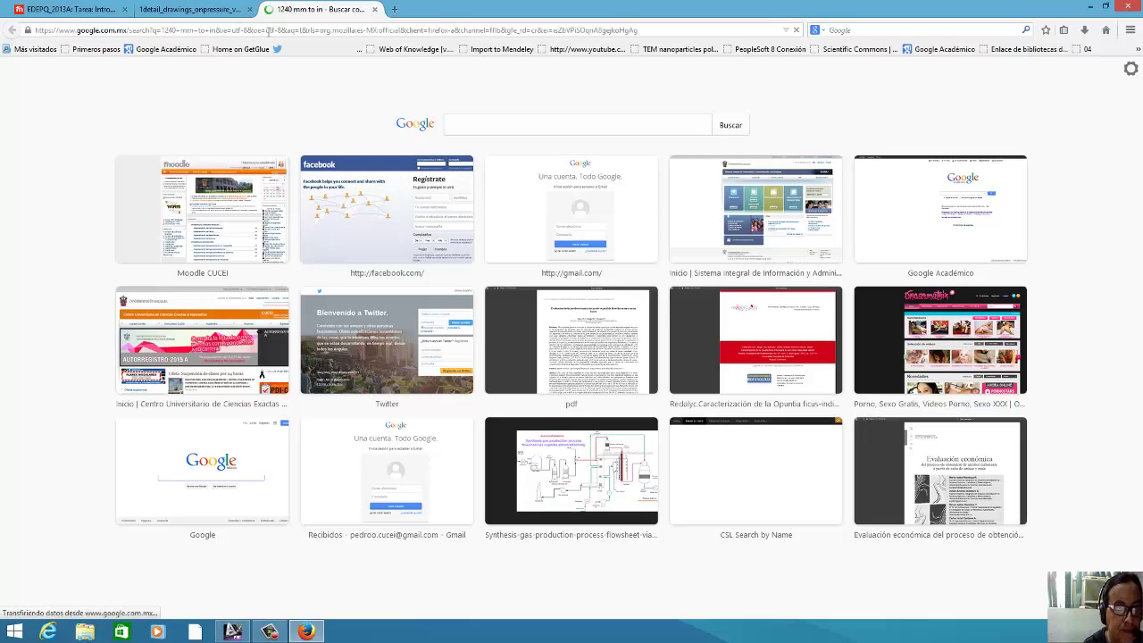
{"action": "left_click_drag", "start_coordinate": [126, 200], "coordinate": [87, 202]}
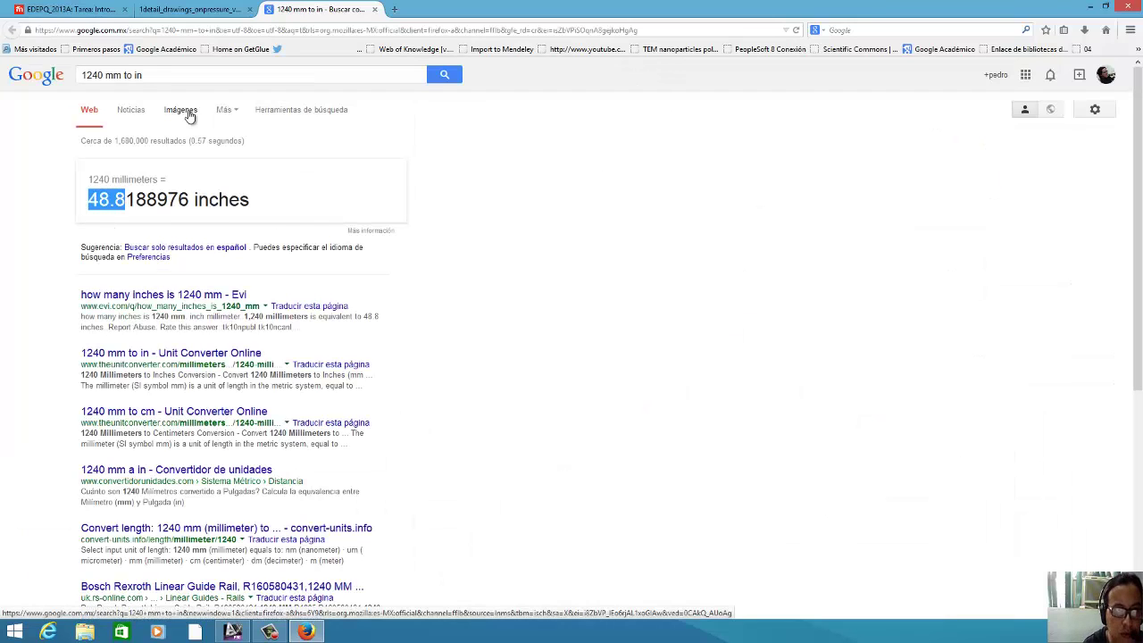
{"action": "triple_click", "coordinate": [204, 73]}
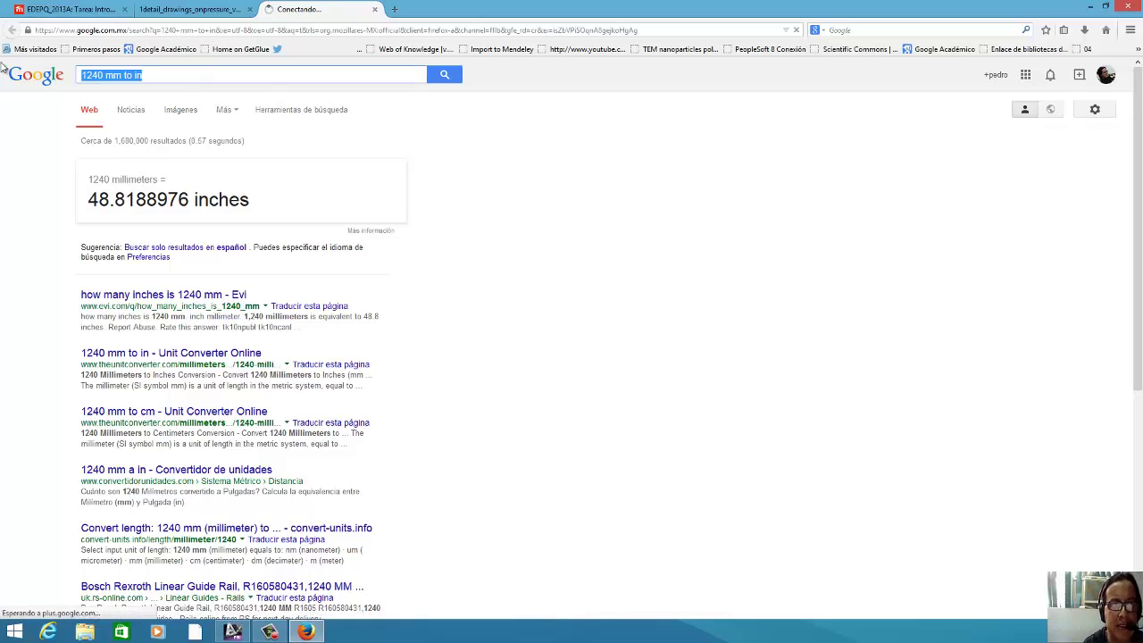
- Convert 13/16 to 0.8125, go back to the 1240 mm results, and bring up Start
{"action": "left_click", "coordinate": [321, 30]}
{"action": "key", "text": "BackSpace"}
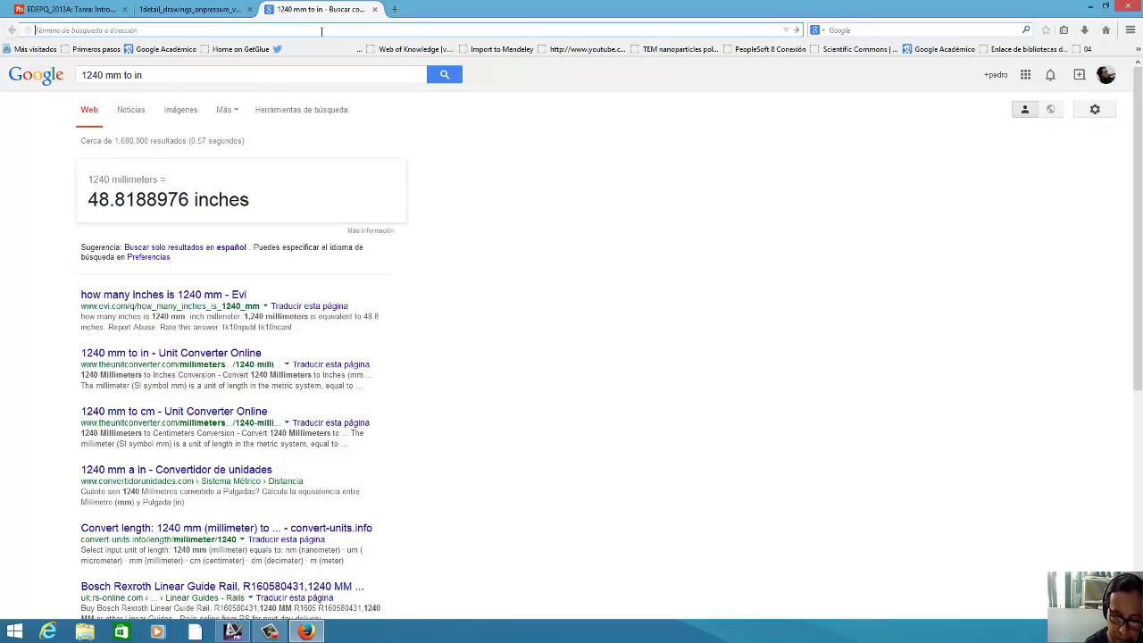
{"action": "type", "text": "13/16"}
{"action": "key", "text": "Return"}
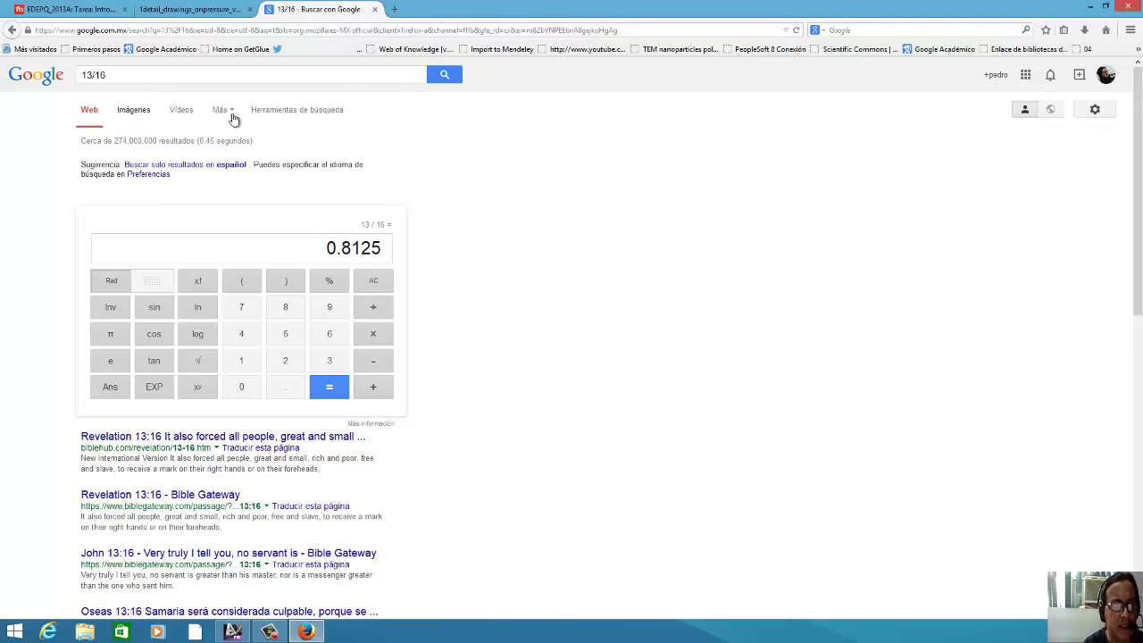
{"action": "left_click", "coordinate": [82, 75]}
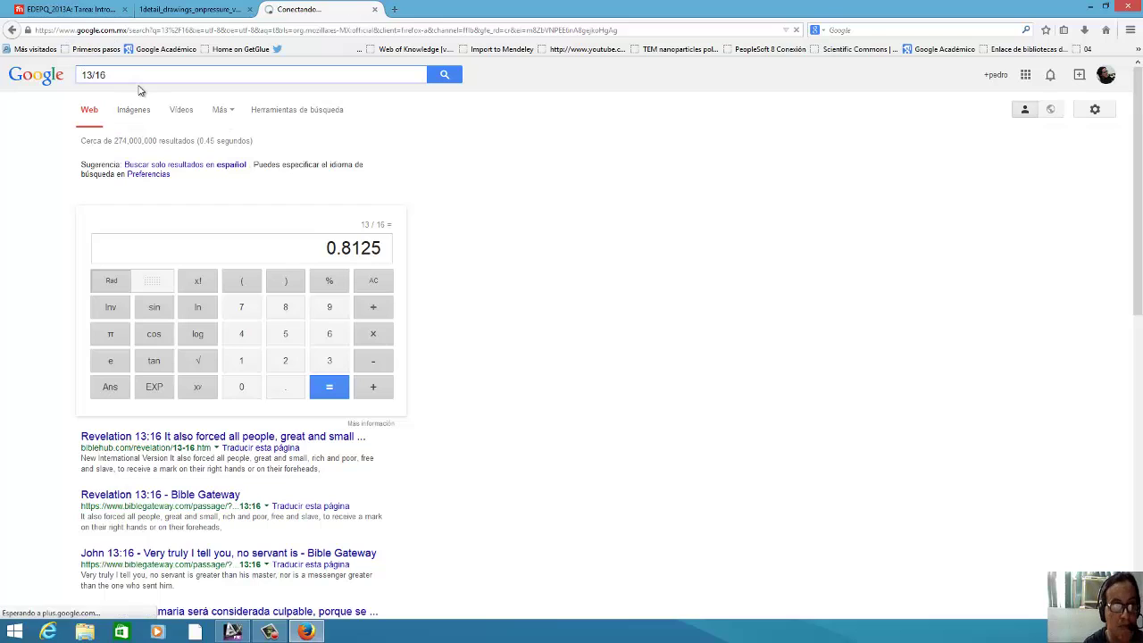
{"action": "key", "text": "alt+Left"}
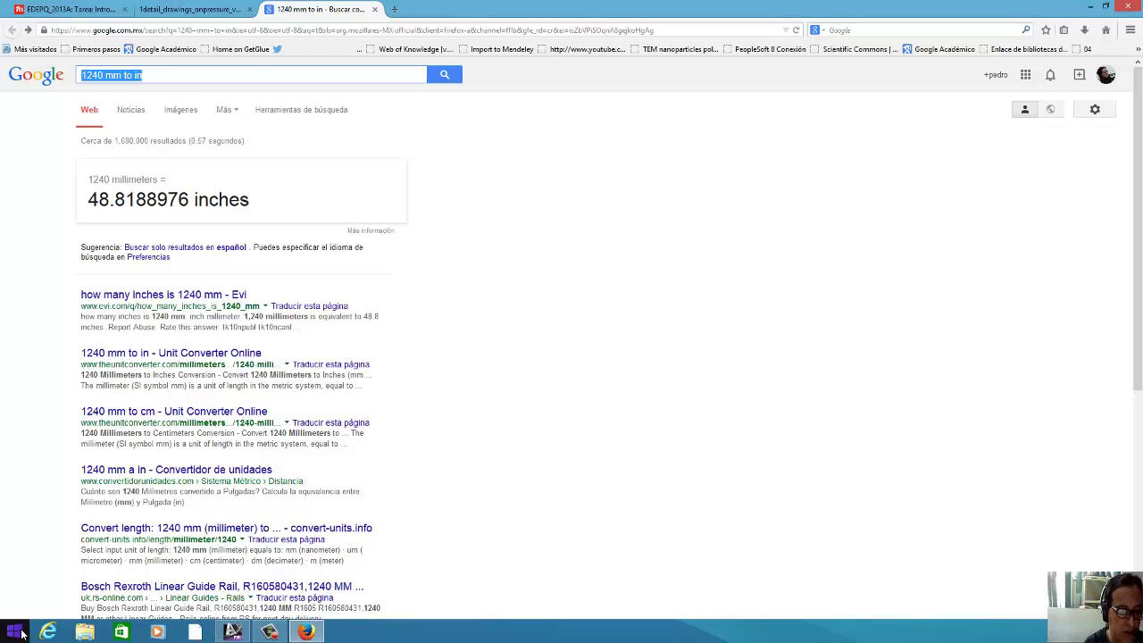
{"action": "left_click", "coordinate": [14, 632]}
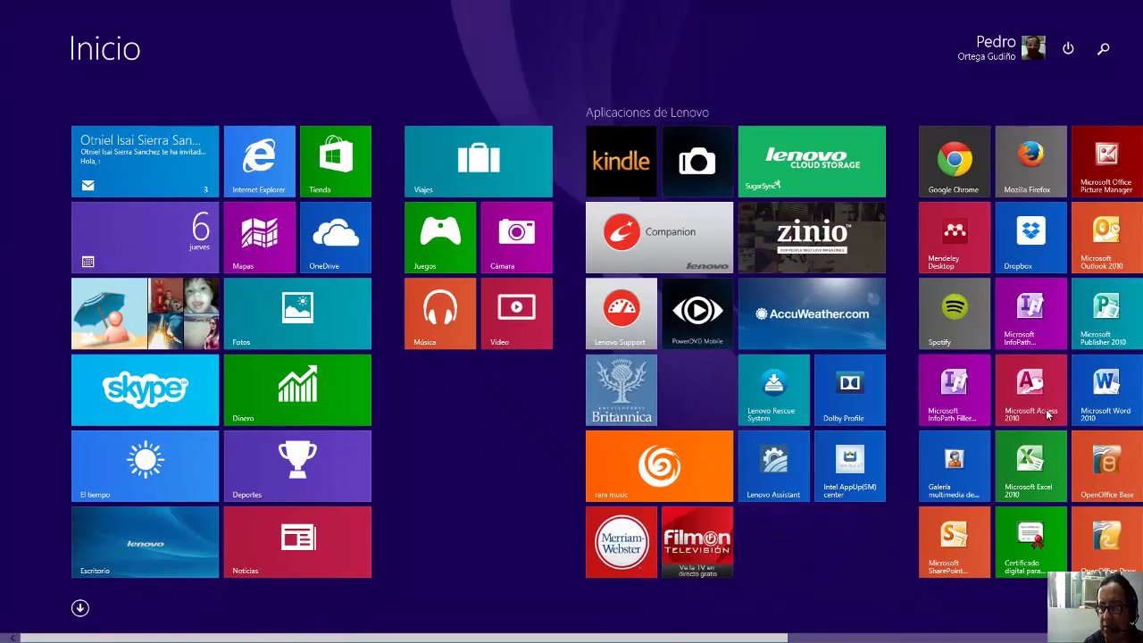
- Search the Start screen for 'notas' and launch a blank Notepad (Bloc de notas)
{"action": "scroll", "coordinate": [1049, 412], "scroll_direction": "down", "scroll_amount": 3}
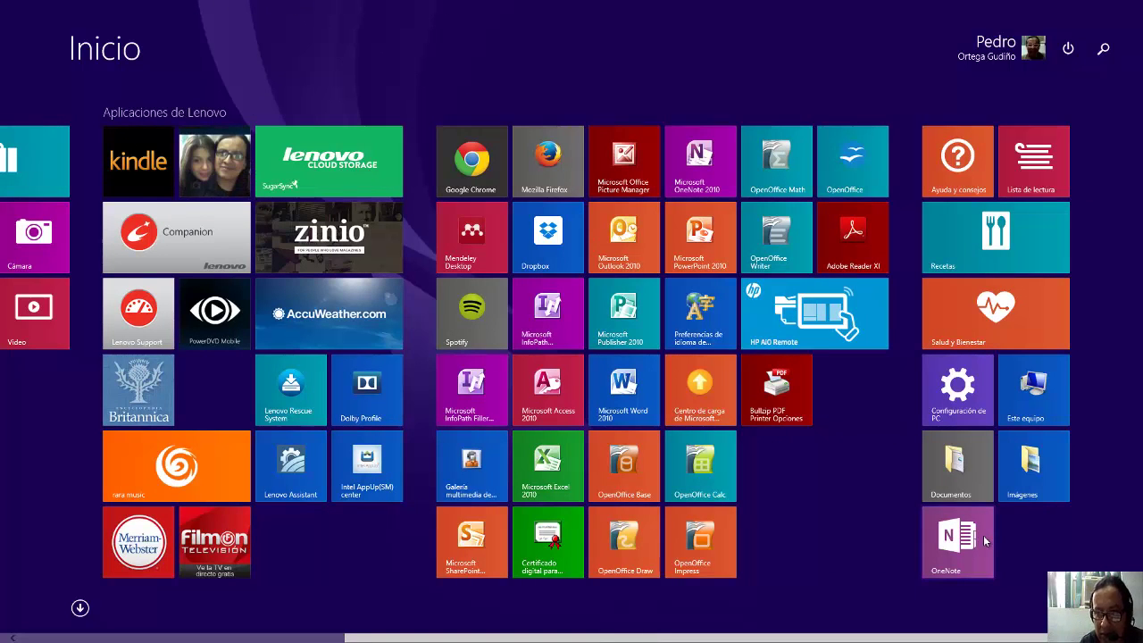
{"action": "scroll", "coordinate": [757, 518], "scroll_direction": "up", "scroll_amount": 3}
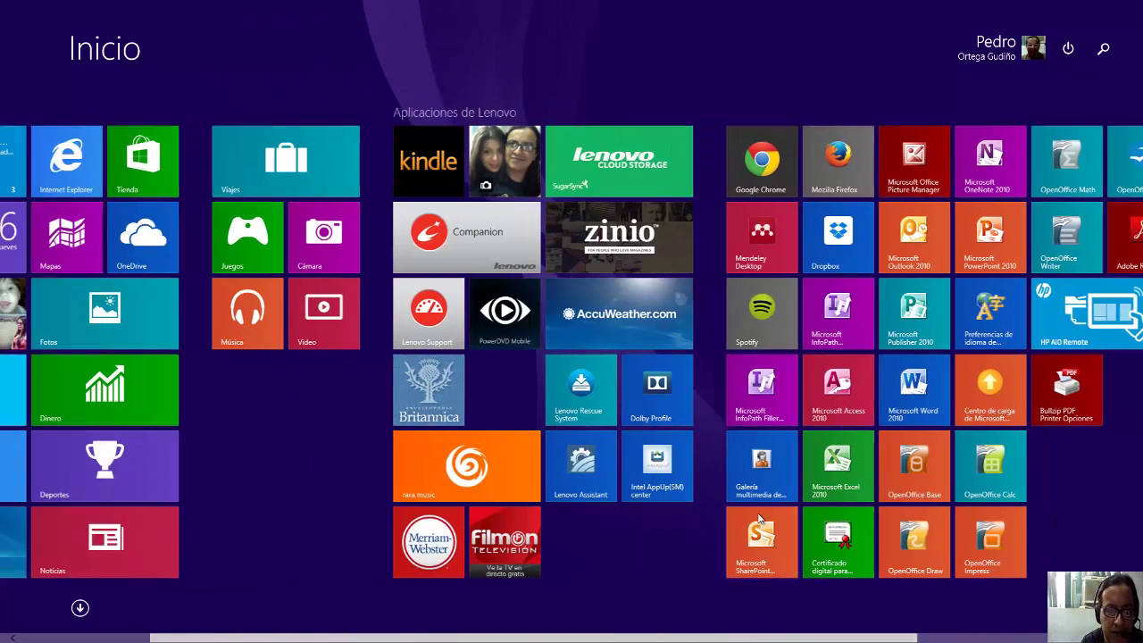
{"action": "left_click", "coordinate": [1103, 49]}
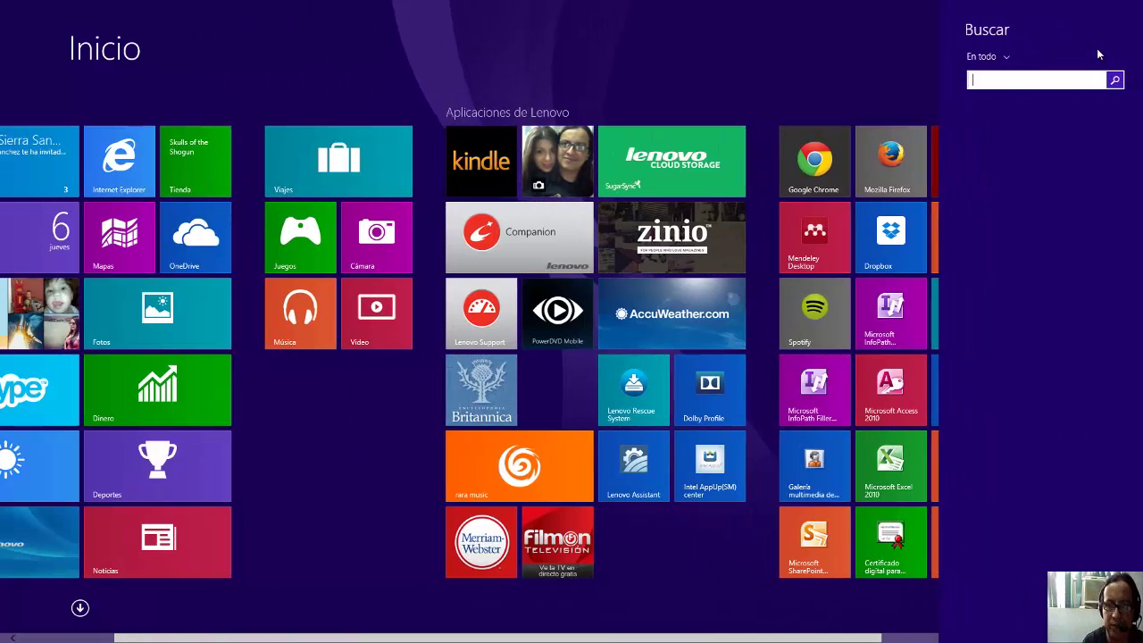
{"action": "type", "text": "notas"}
{"action": "left_click", "coordinate": [1045, 114]}
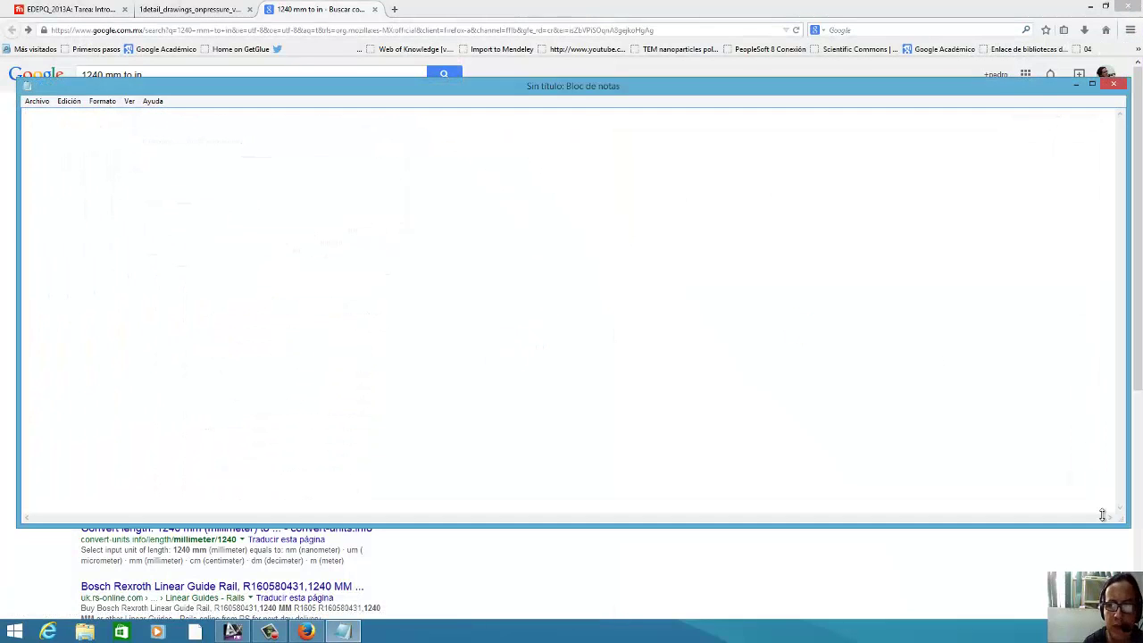
- Place Notepad beside the results, noting D = 48.8125 and starting an 'L =' line
{"action": "left_click_drag", "start_coordinate": [1107, 525], "coordinate": [472, 469]}
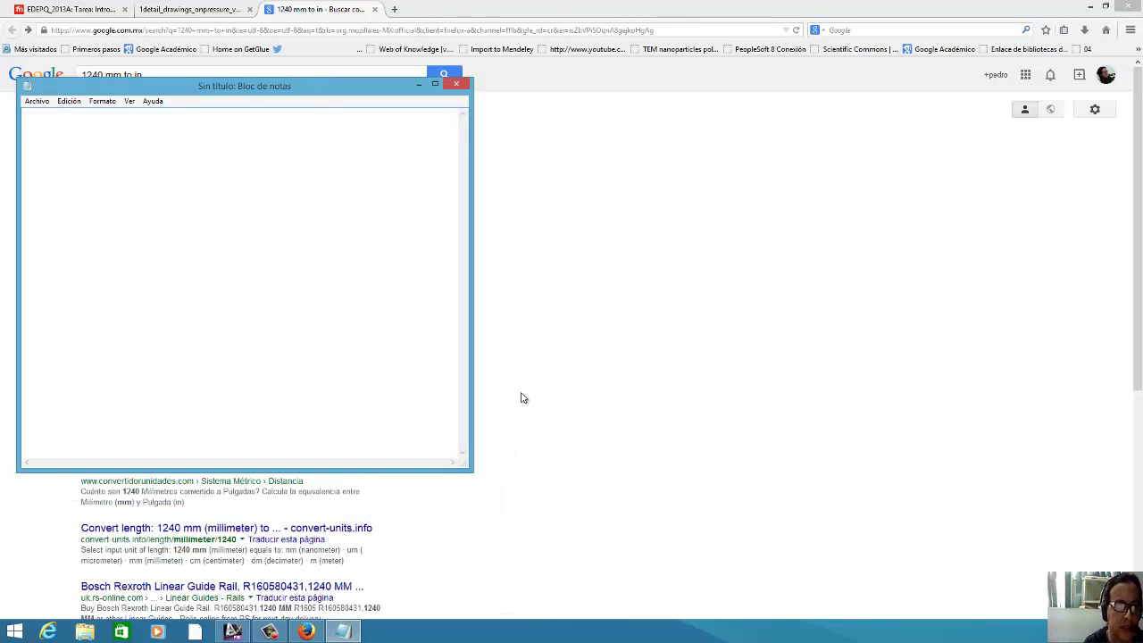
{"action": "left_click_drag", "start_coordinate": [268, 86], "coordinate": [732, 169]}
{"action": "type", "text": "D = 48.8125"}
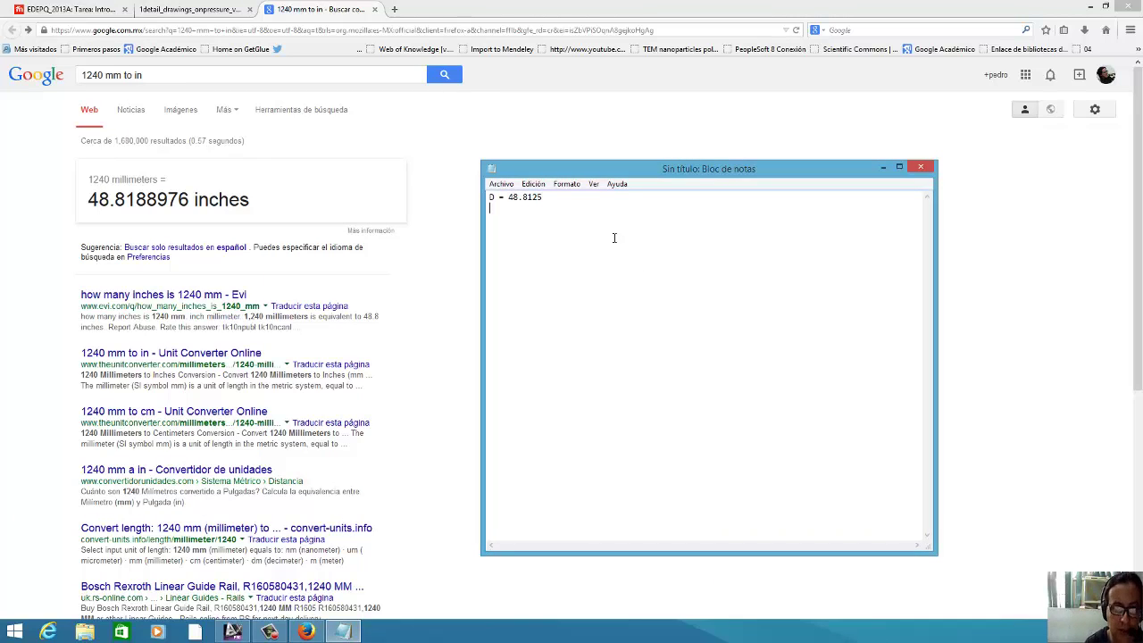
{"action": "type", "text": "="}
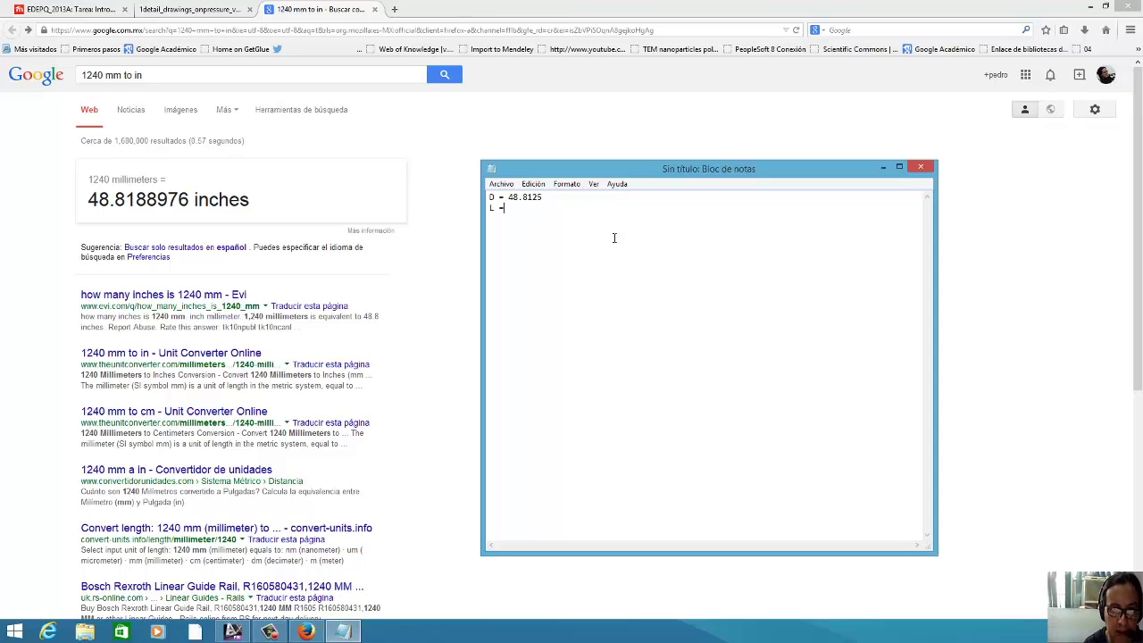
{"action": "left_click", "coordinate": [202, 9]}
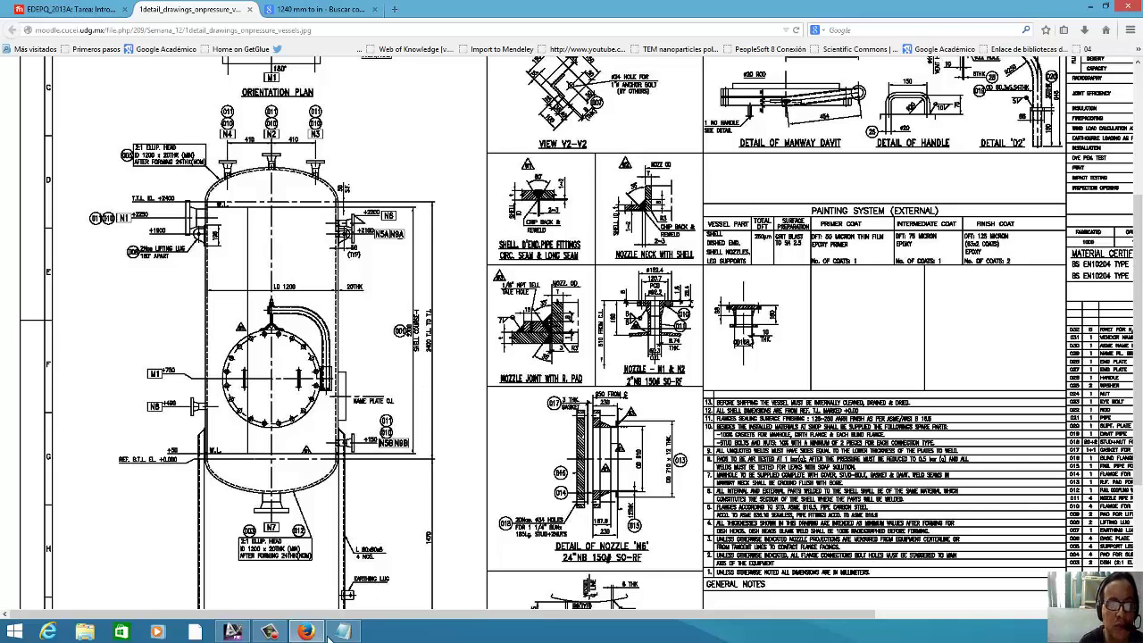
- Change the Google query to 2300 mm to inches and select the 90.5 result
{"action": "left_click", "coordinate": [360, 633]}
{"action": "left_click", "coordinate": [275, 8]}
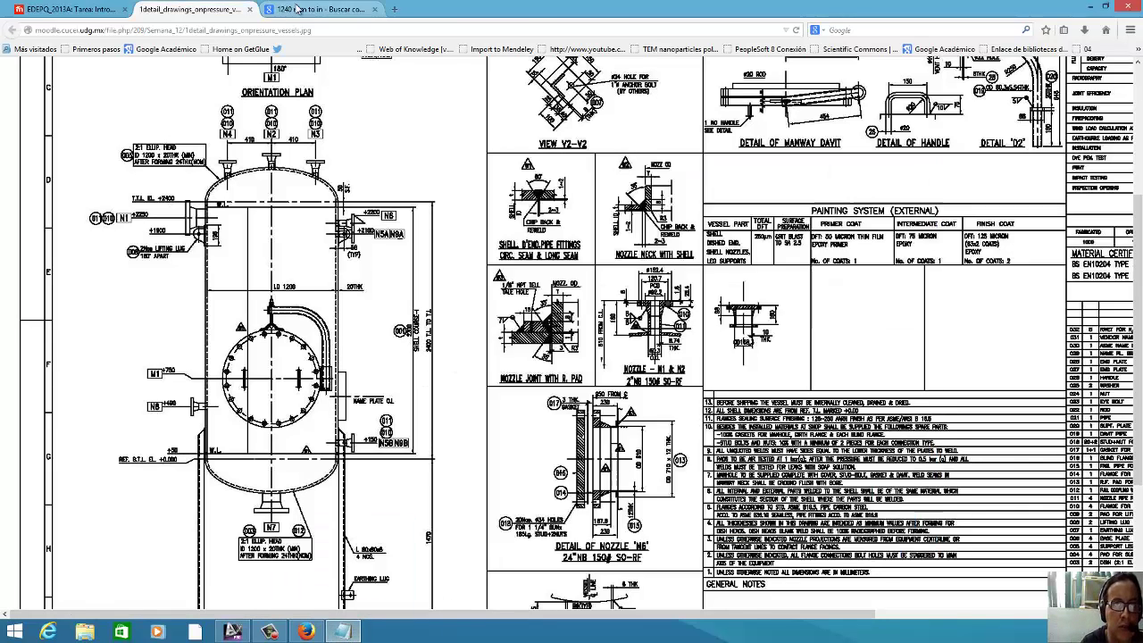
{"action": "left_click", "coordinate": [130, 31]}
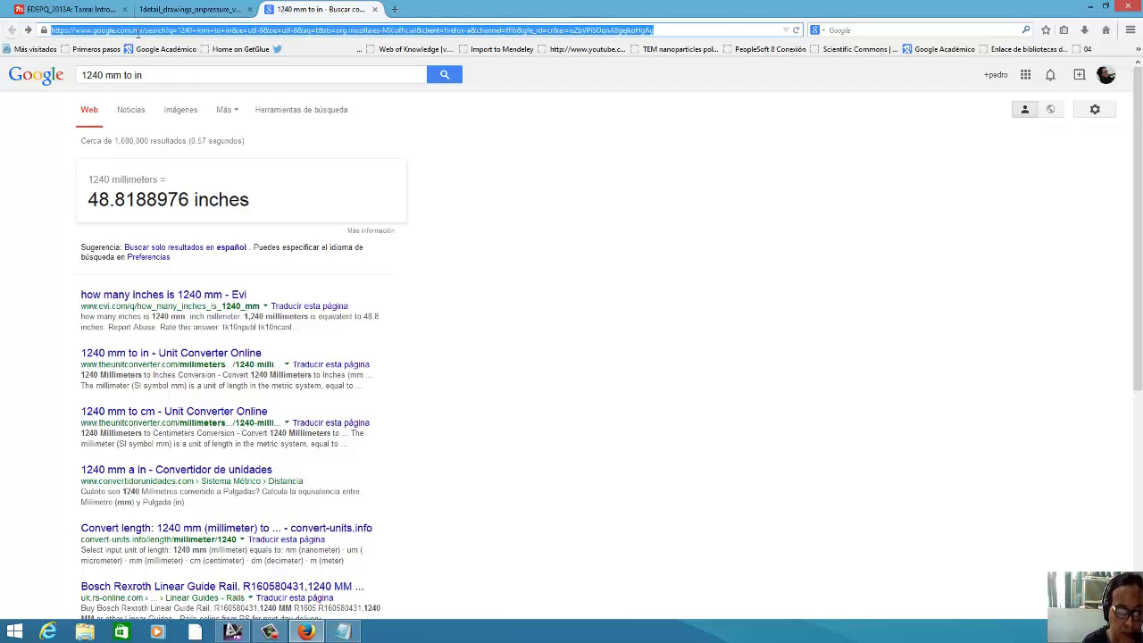
{"action": "left_click_drag", "start_coordinate": [81, 75], "coordinate": [106, 75]}
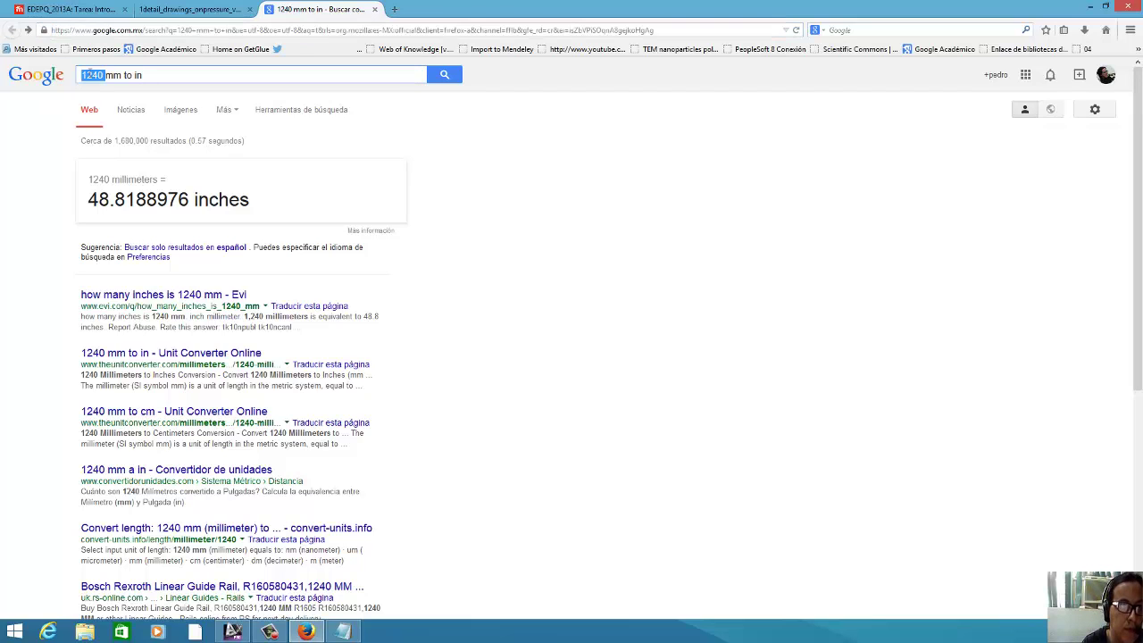
{"action": "type", "text": "2300"}
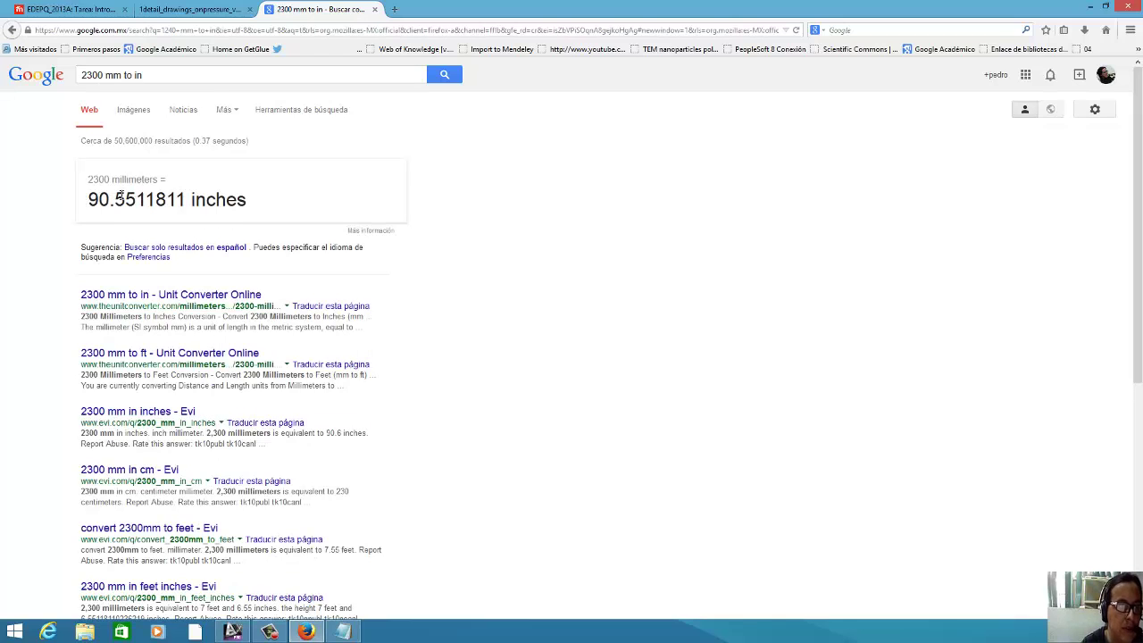
{"action": "left_click_drag", "start_coordinate": [119, 196], "coordinate": [91, 201]}
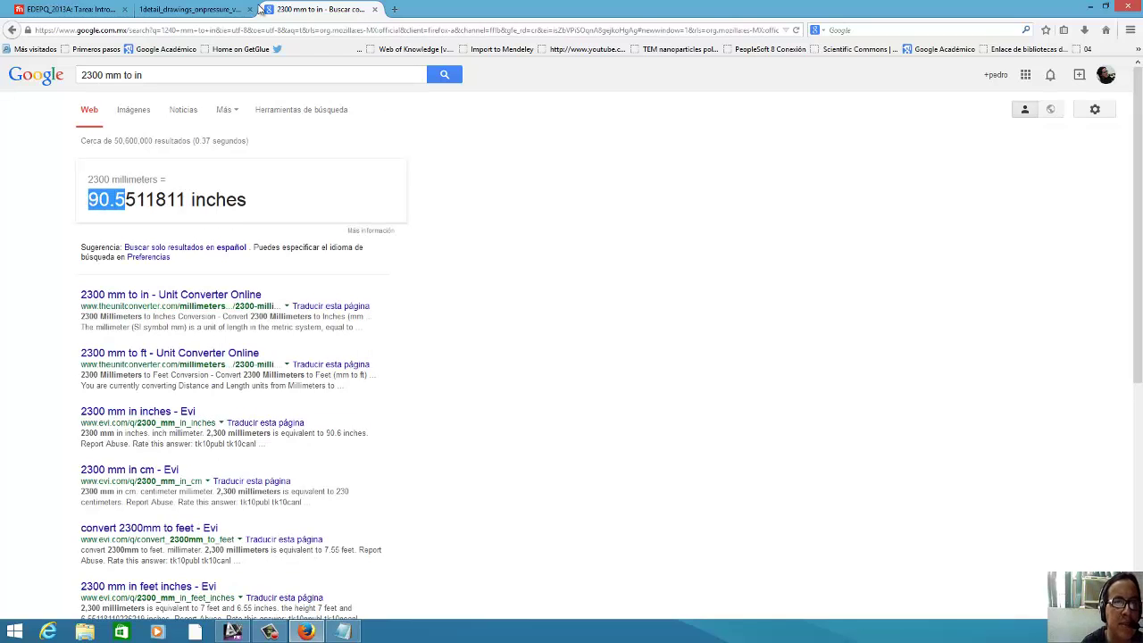
- Record L = 90.5 in Notepad and return to the vessel detail drawing
{"action": "left_click", "coordinate": [343, 631]}
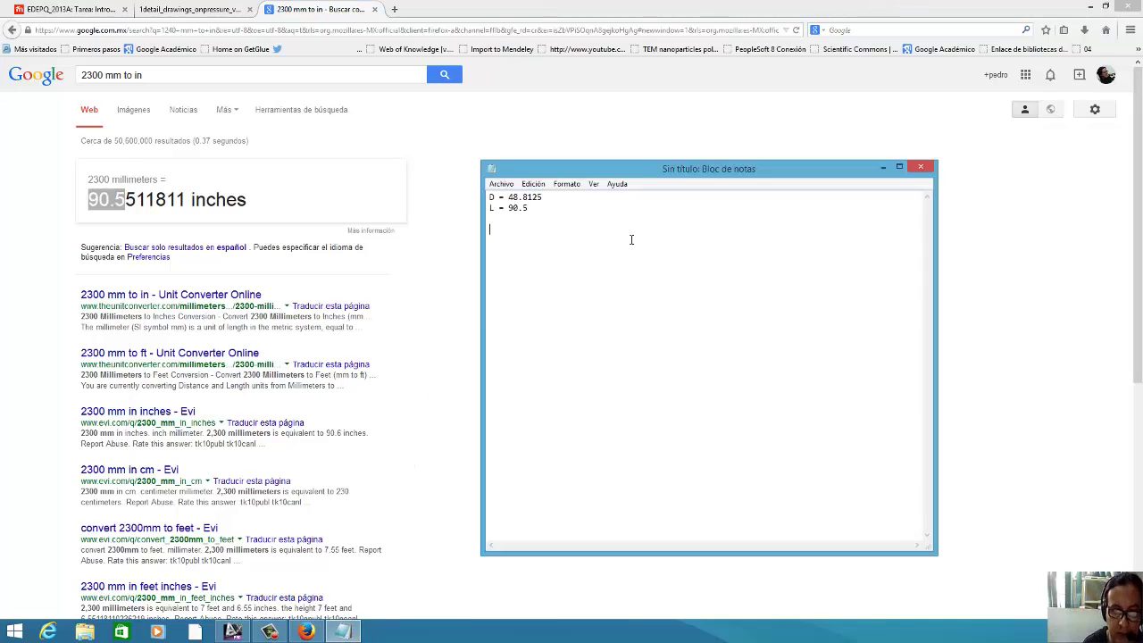
{"action": "left_click_drag", "start_coordinate": [540, 198], "coordinate": [513, 197]}
{"action": "left_click", "coordinate": [543, 209]}
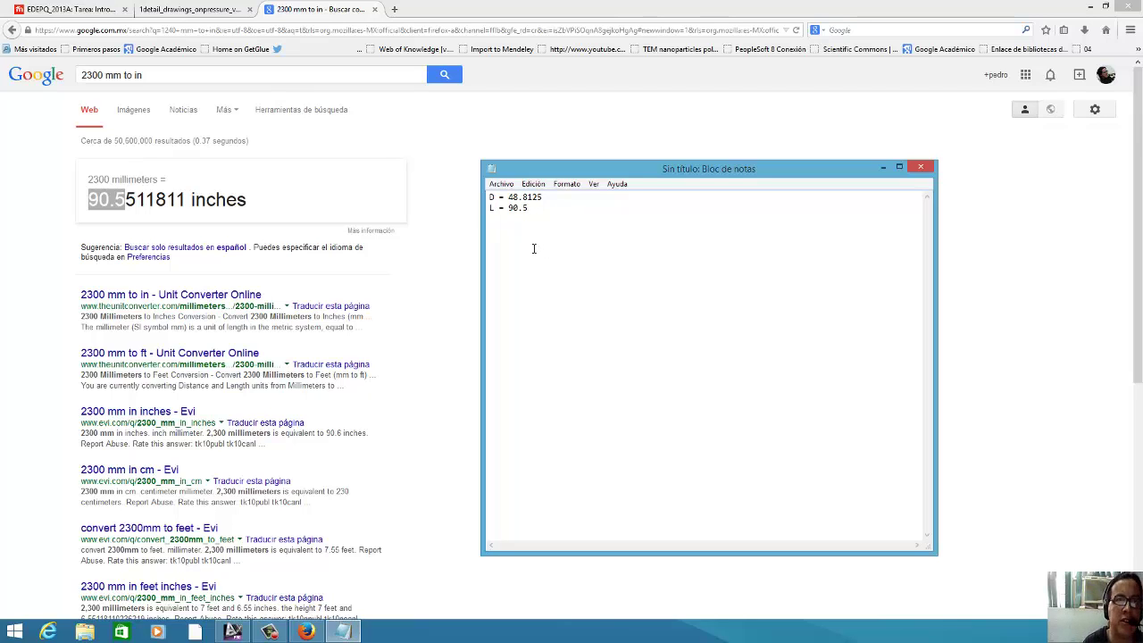
{"action": "left_click", "coordinate": [187, 9]}
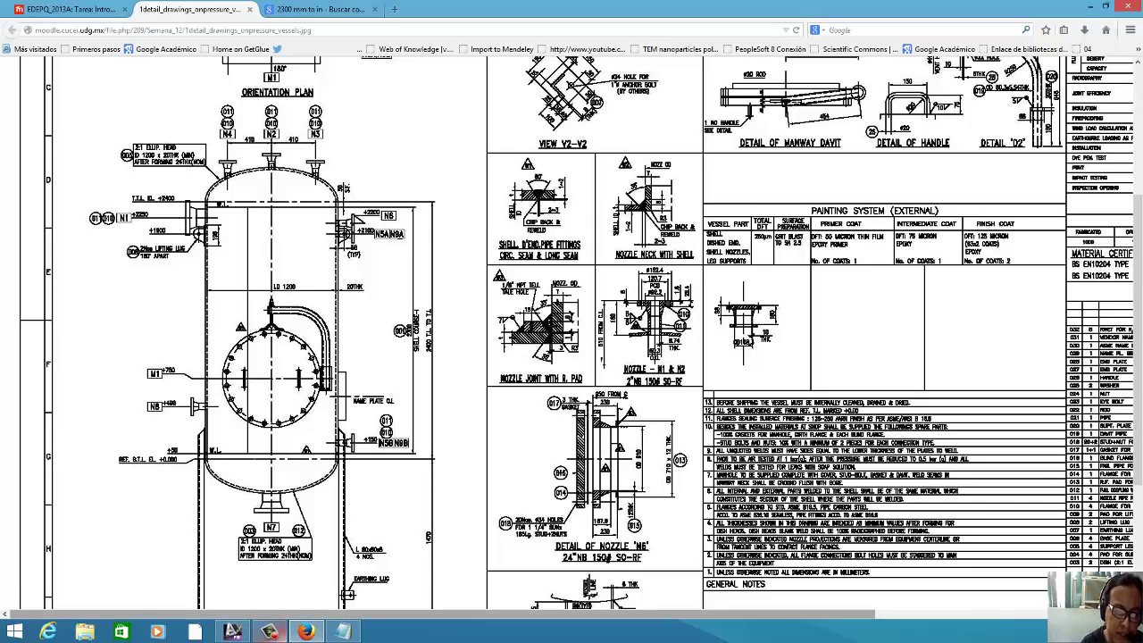
- Correct the new note line to read 'Parte recta de tapa = 2'
{"action": "left_click", "coordinate": [343, 632]}
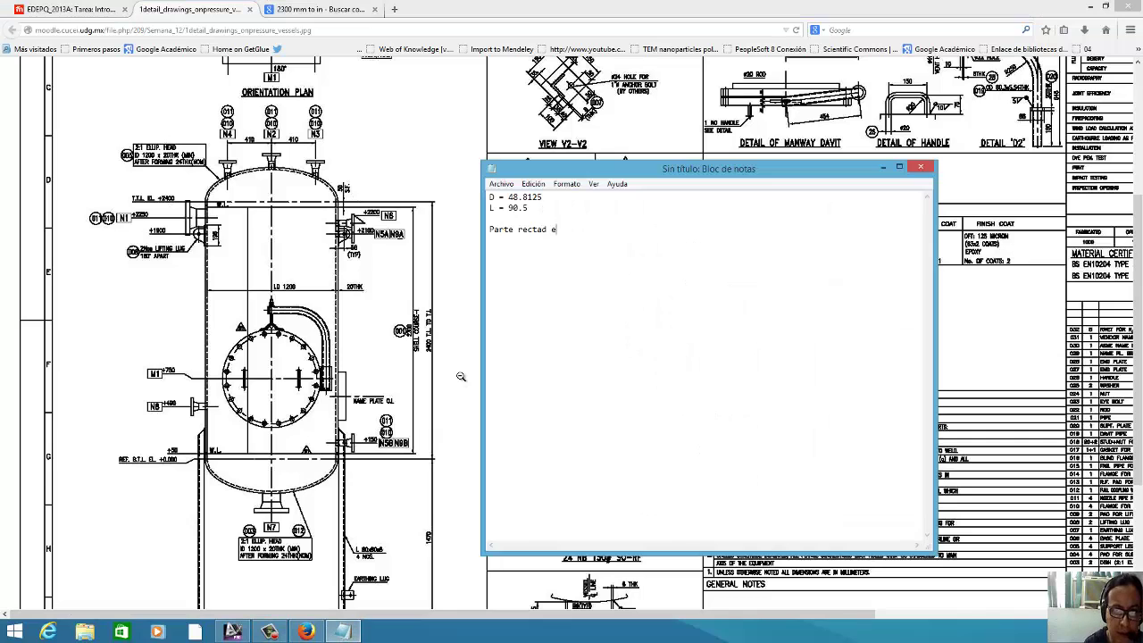
{"action": "key", "text": "BackSpace"}
{"action": "key", "text": "BackSpace"}
{"action": "key", "text": "BackSpace"}
{"action": "type", "text": "de"}
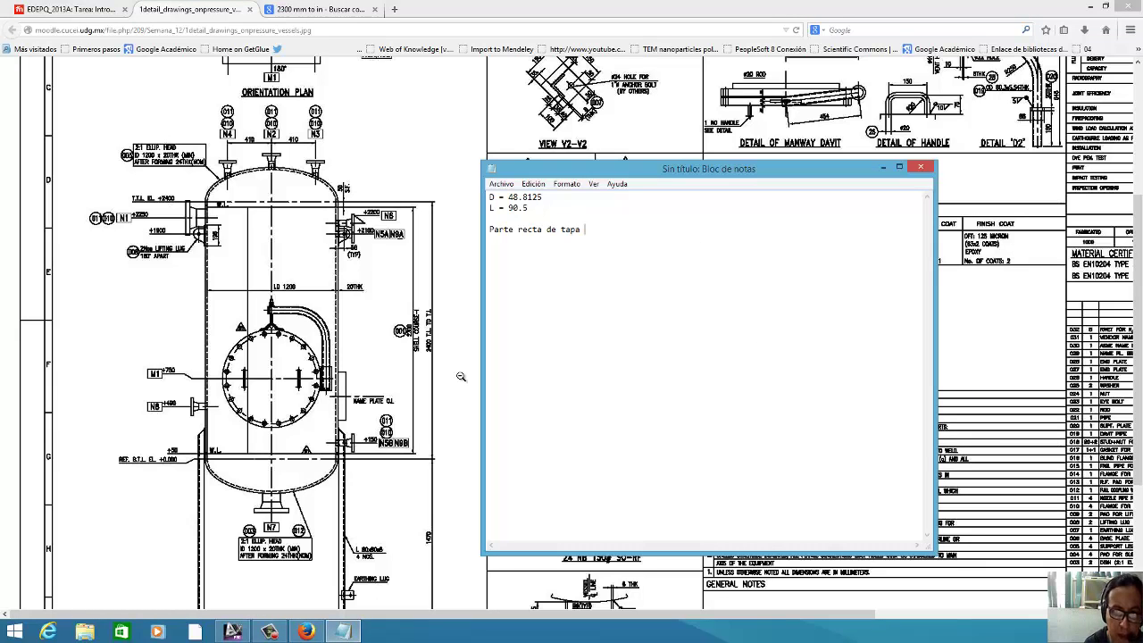
- Confirm in Google that 50 mm is 1.97 inches, then bring AutoCAD Plant 3D forward
{"action": "left_click", "coordinate": [329, 9]}
{"action": "double_click", "coordinate": [93, 75]}
{"action": "type", "text": "50 mm to in"}
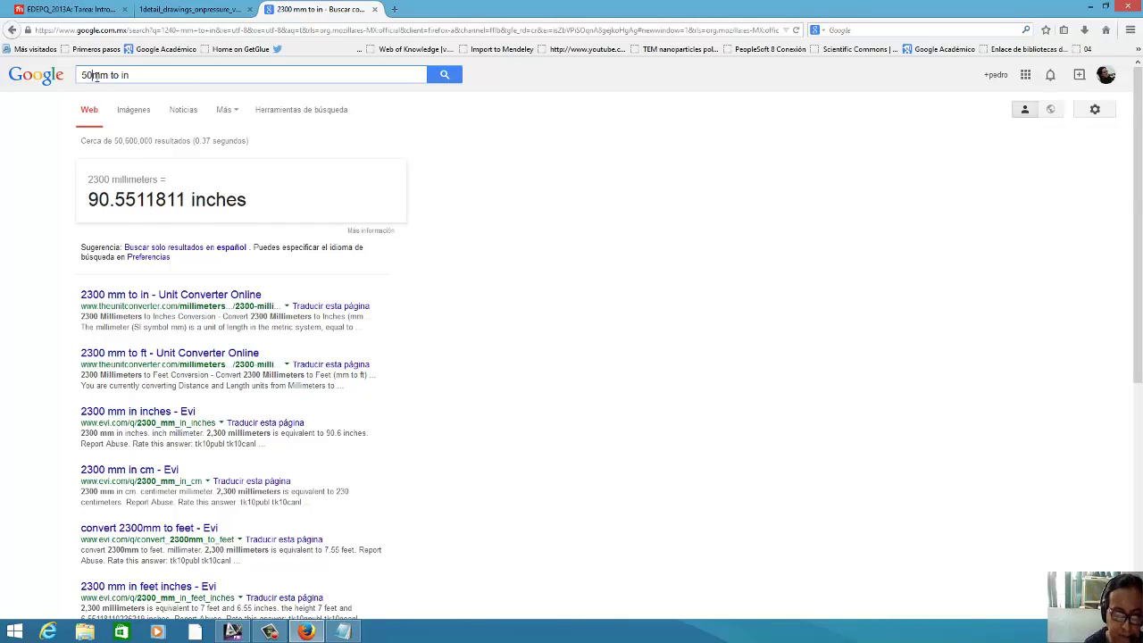
{"action": "key", "text": "Return"}
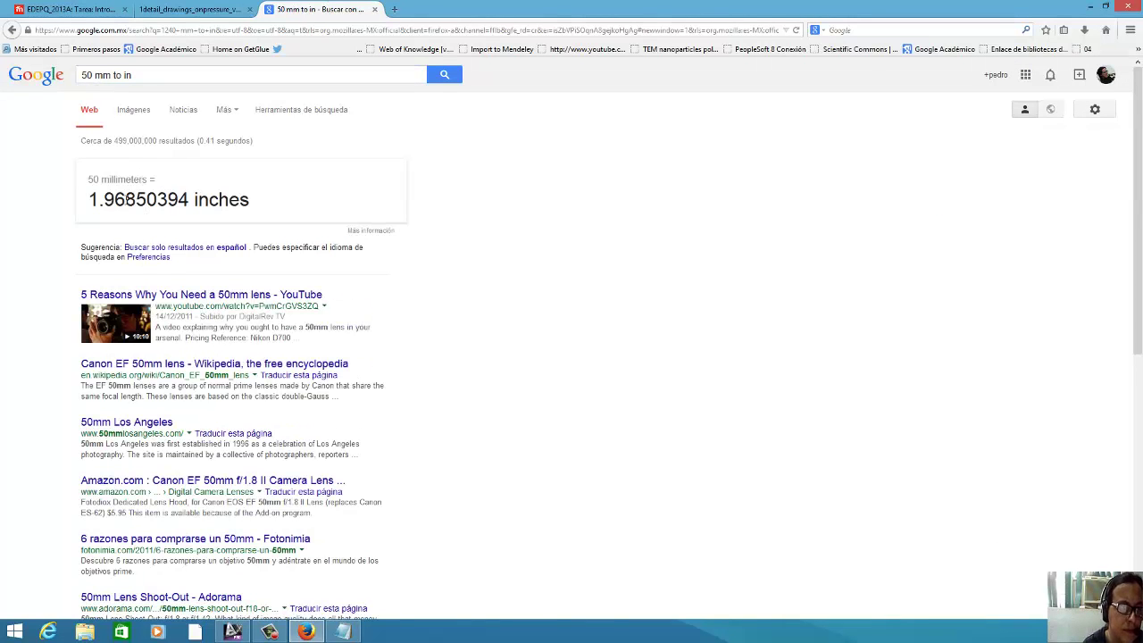
{"action": "left_click", "coordinate": [209, 10]}
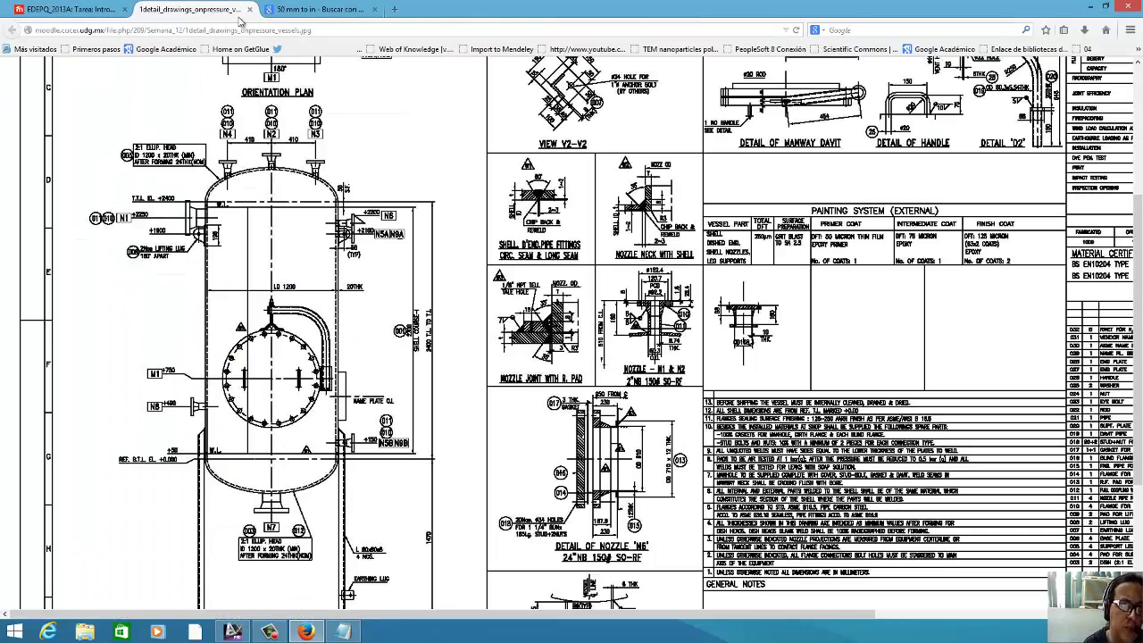
{"action": "left_click", "coordinate": [342, 632]}
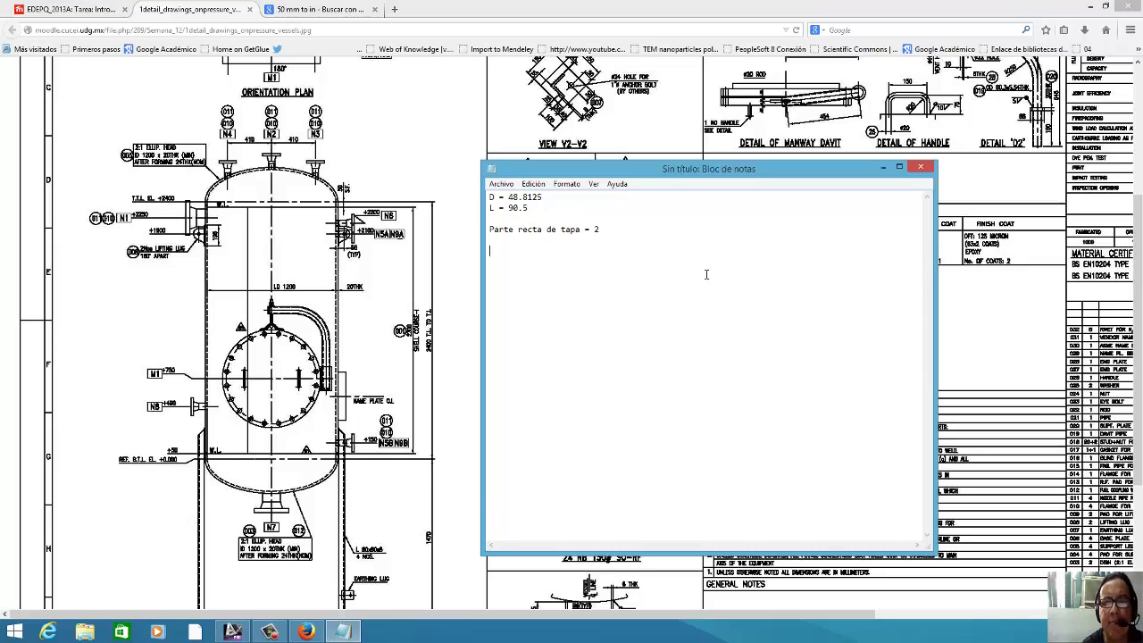
{"action": "left_click", "coordinate": [232, 632]}
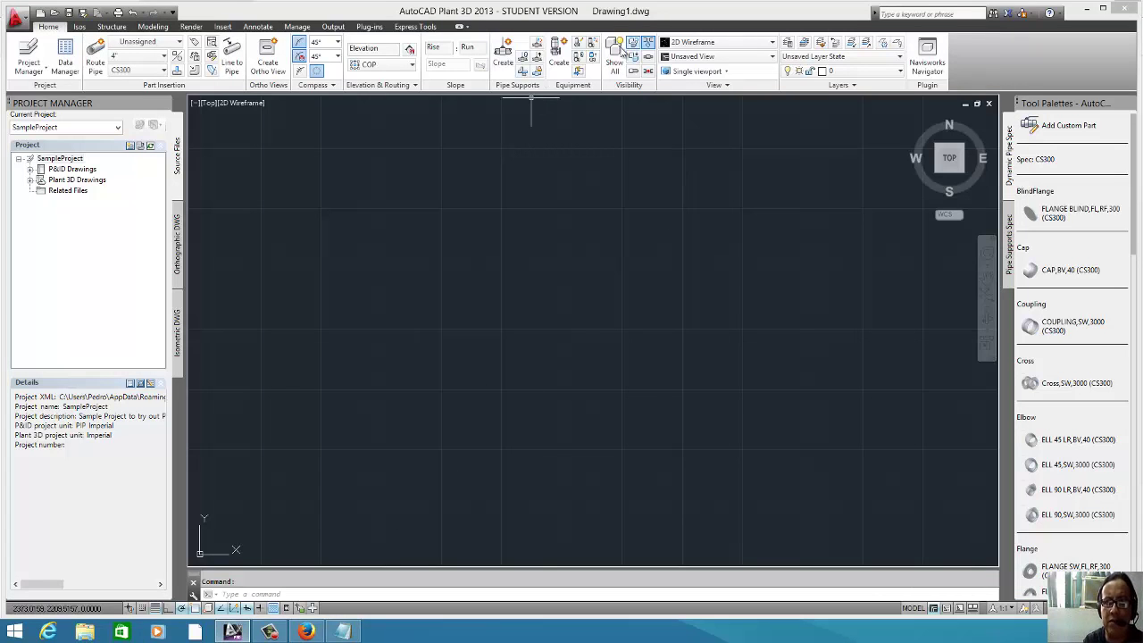
- Save the drawing to the desktop (Escritorio) as Recipiente.dwg, adding it to the project
{"action": "left_click", "coordinate": [559, 53]}
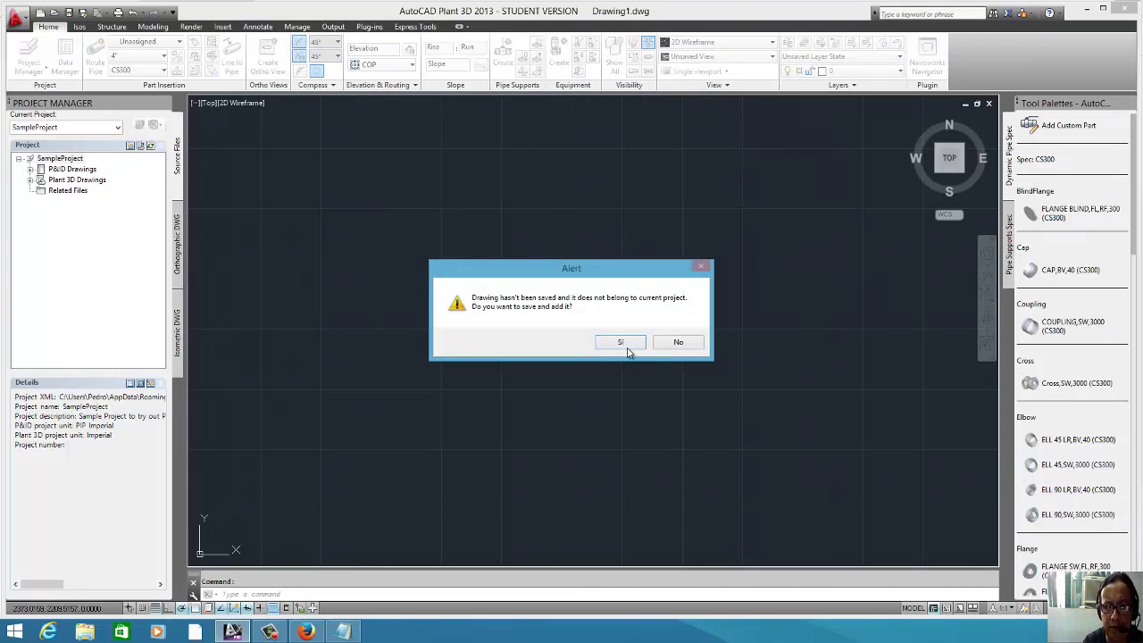
{"action": "left_click", "coordinate": [628, 350]}
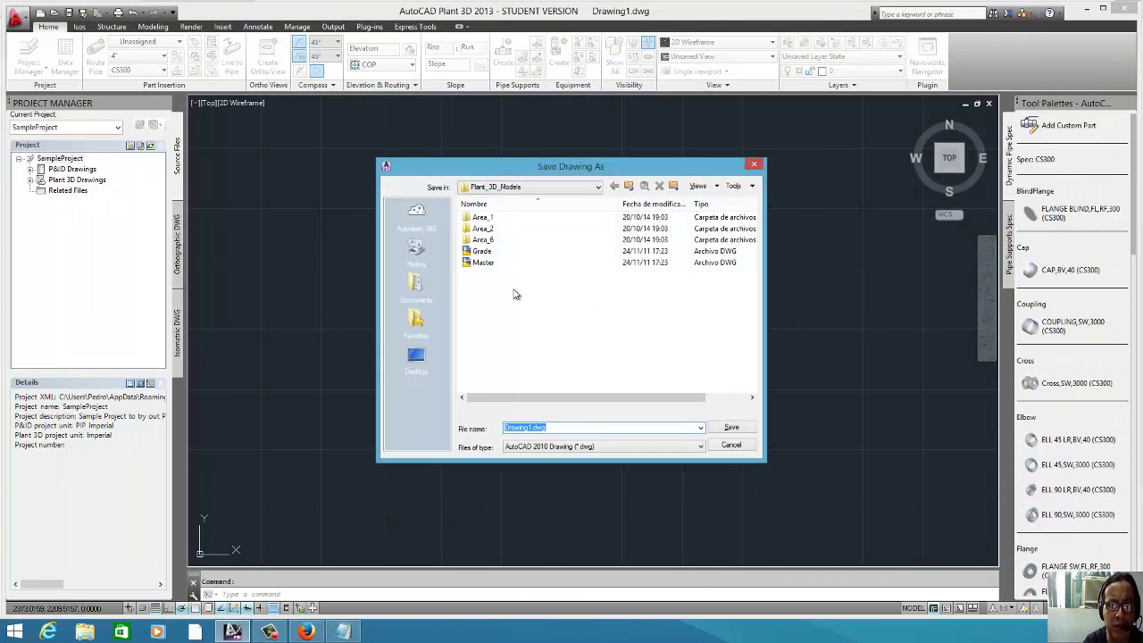
{"action": "left_click", "coordinate": [416, 357]}
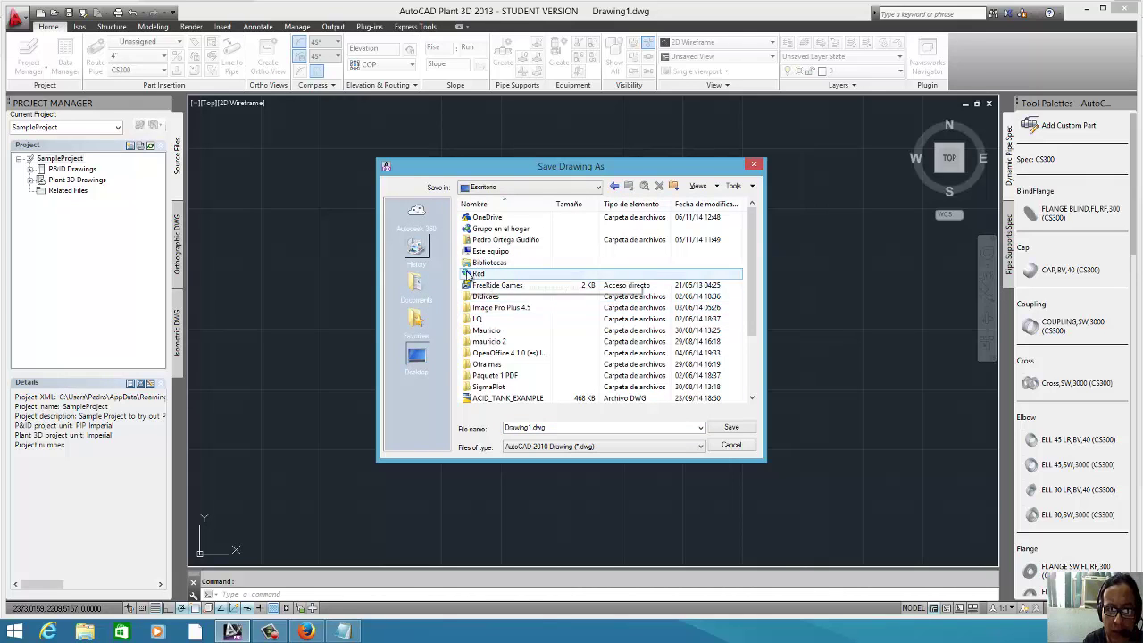
{"action": "double_click", "coordinate": [531, 428]}
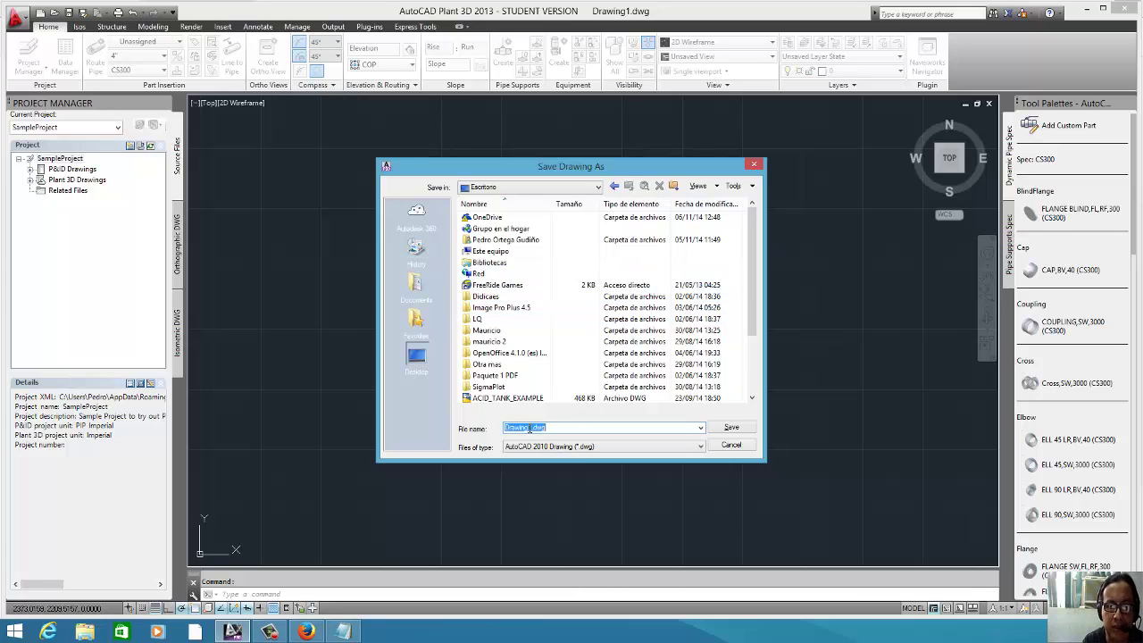
{"action": "left_click", "coordinate": [531, 428]}
{"action": "double_click", "coordinate": [531, 428]}
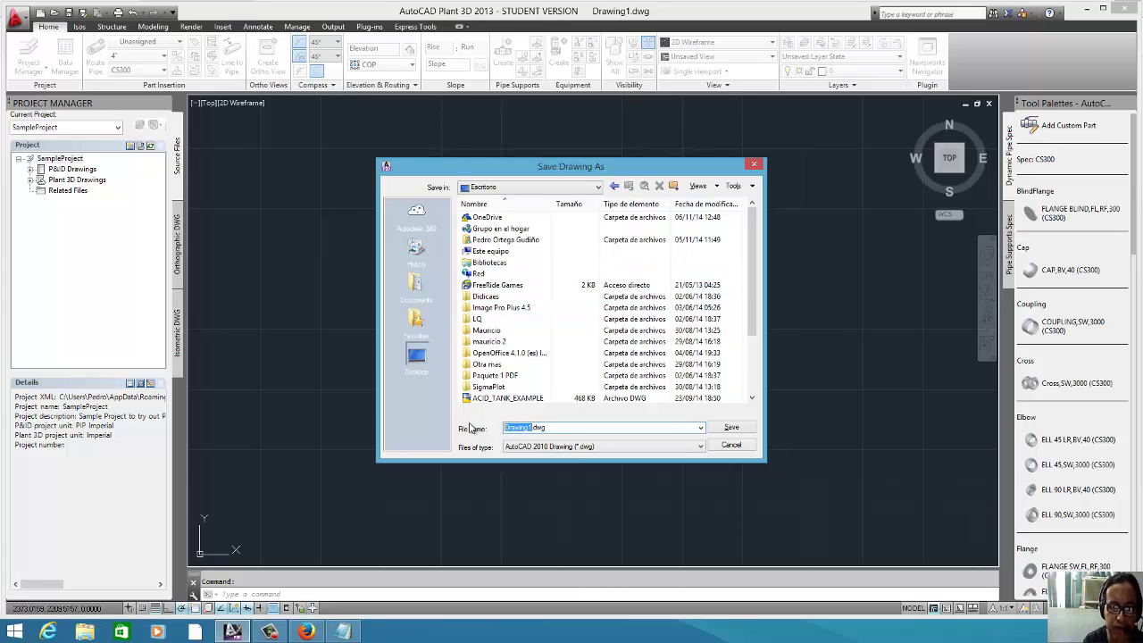
{"action": "type", "text": "Piso"}
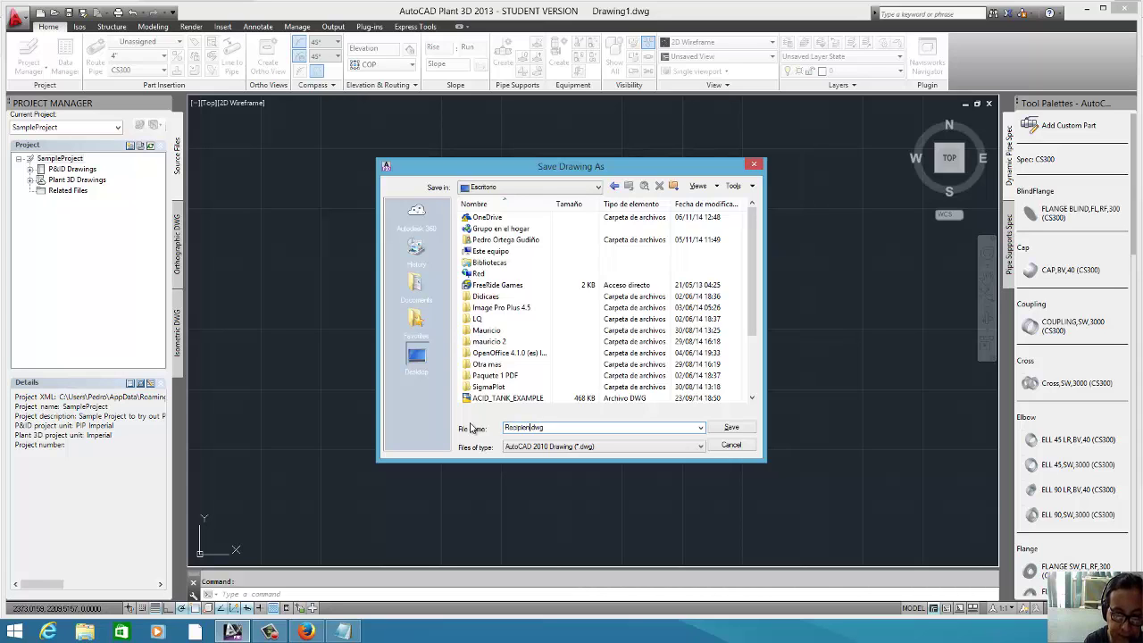
{"action": "type", "text": "te"}
{"action": "left_click", "coordinate": [743, 429]}
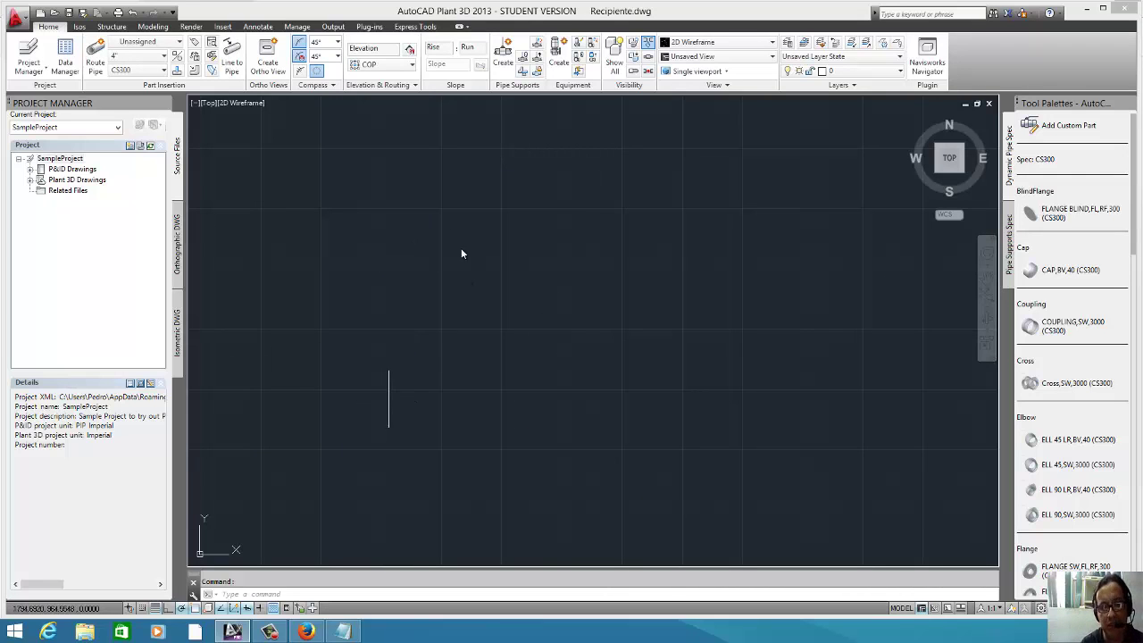
- Start a new equipment item and remove its default elliptical heads and cylinder
{"action": "left_click", "coordinate": [559, 55]}
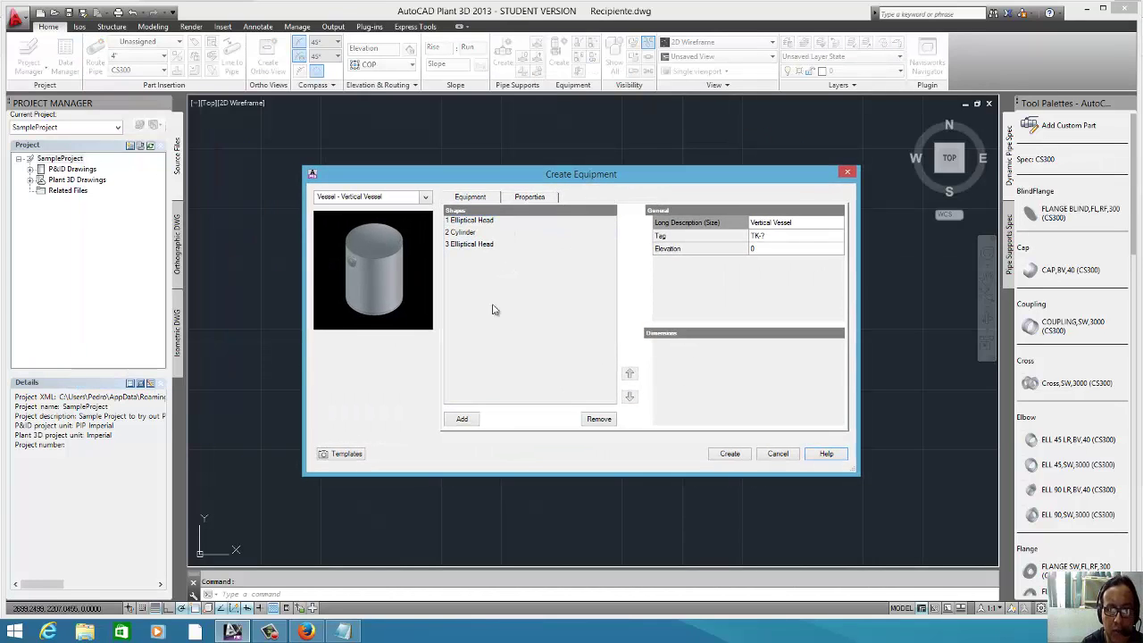
{"action": "left_click", "coordinate": [490, 222]}
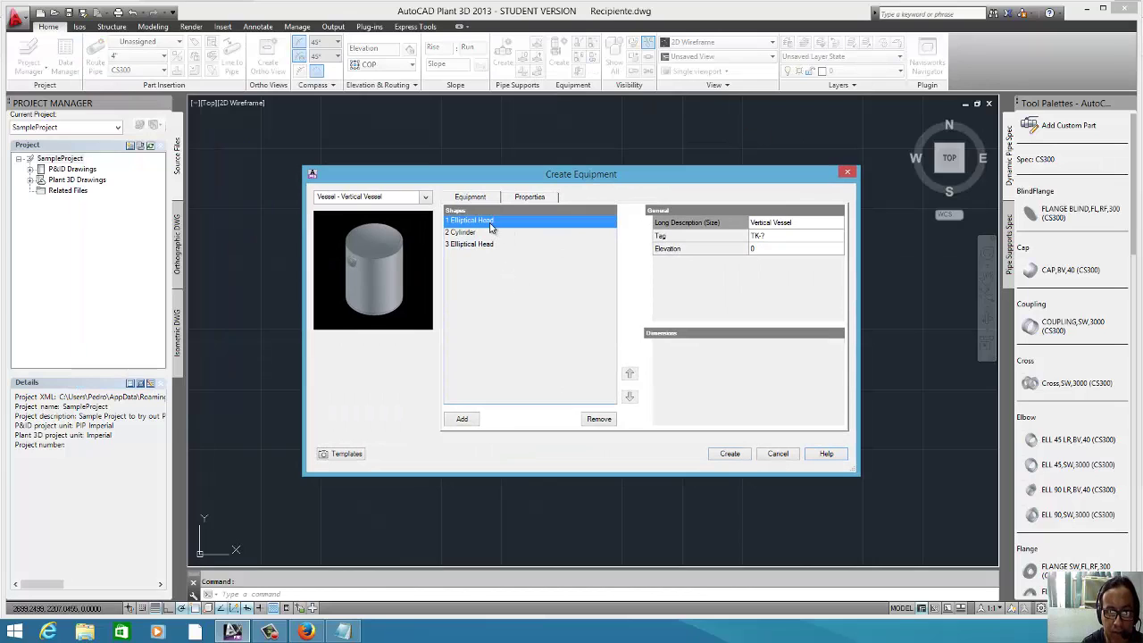
{"action": "left_click", "coordinate": [600, 419]}
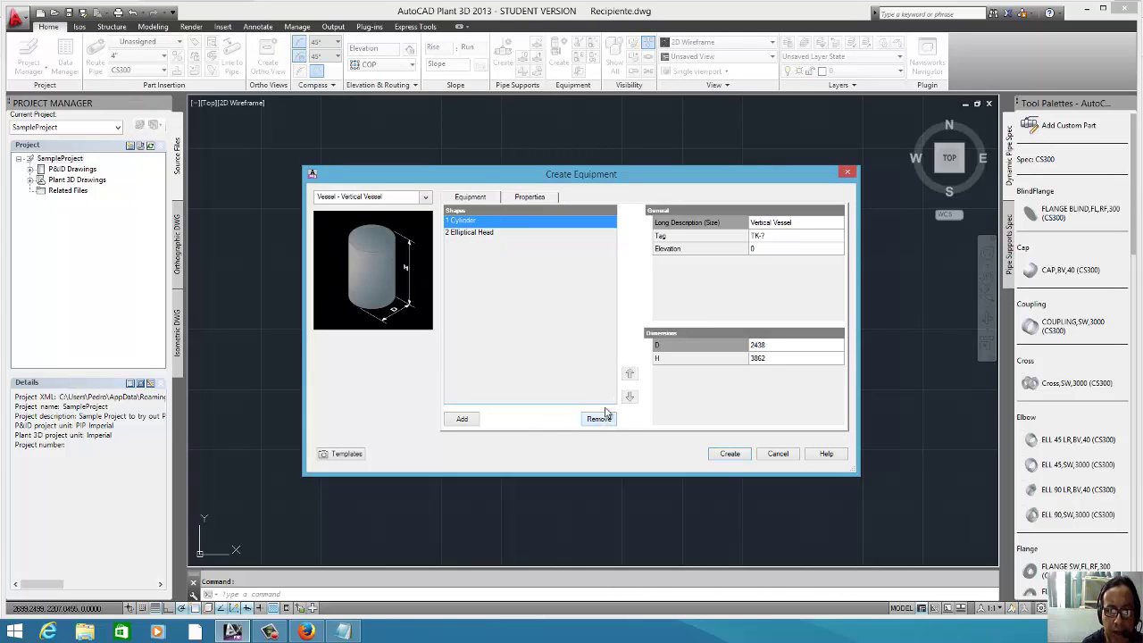
{"action": "left_click", "coordinate": [602, 420]}
{"action": "left_click", "coordinate": [603, 420]}
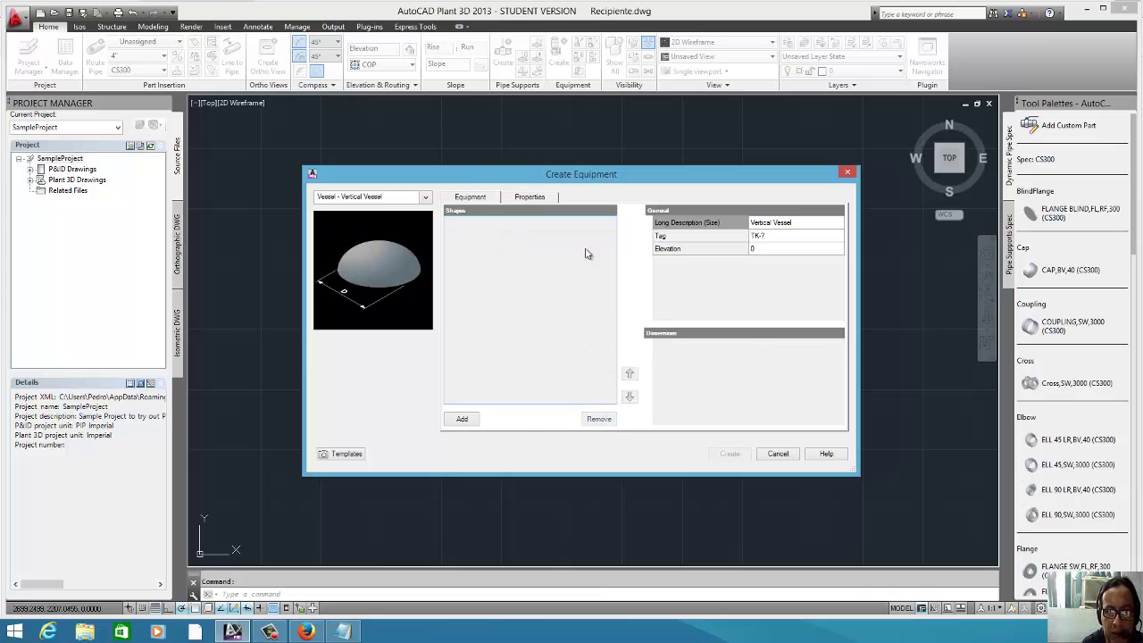
- Set the equipment type to the generic Vessel and select the elevation value
{"action": "left_click", "coordinate": [532, 198]}
{"action": "left_click", "coordinate": [471, 197]}
{"action": "left_click", "coordinate": [426, 200]}
{"action": "mouse_move", "coordinate": [357, 461]}
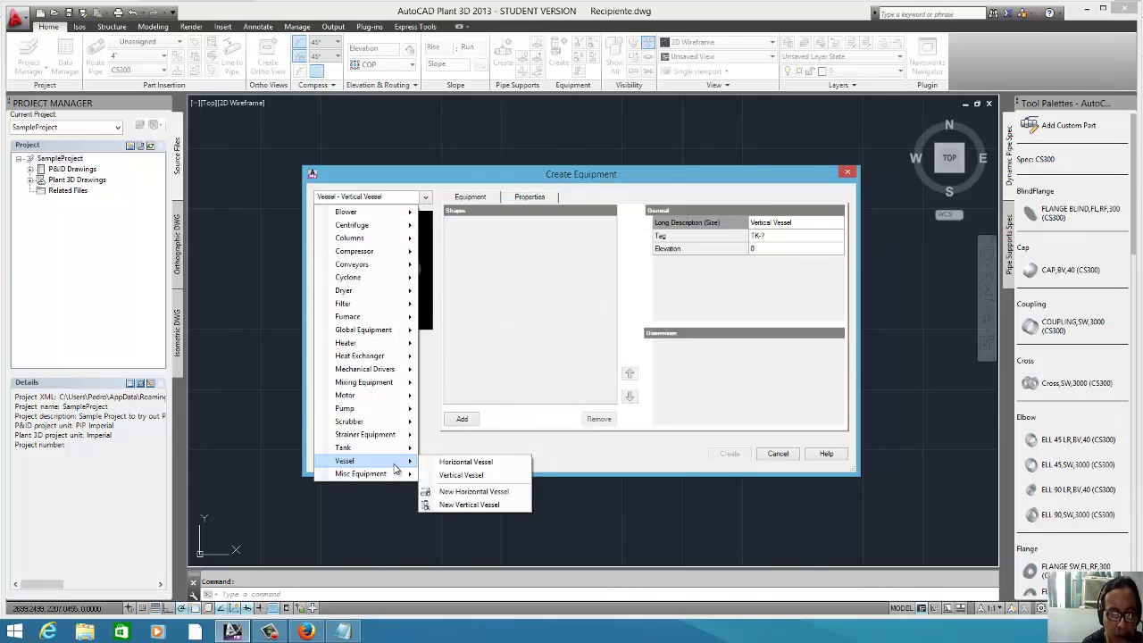
{"action": "left_click", "coordinate": [480, 508]}
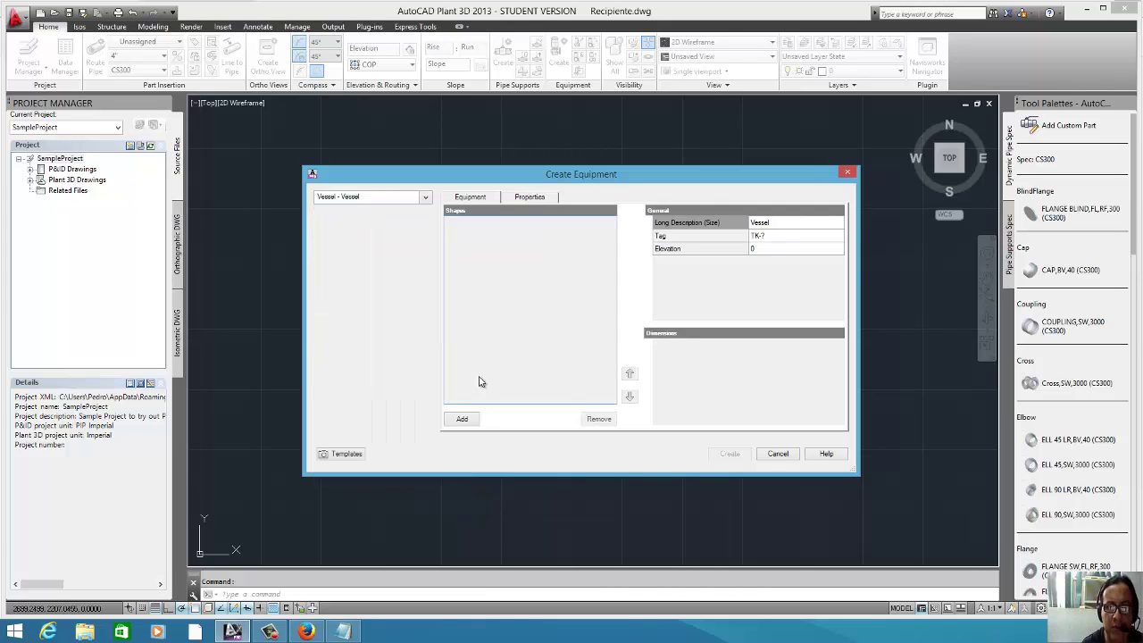
{"action": "left_click", "coordinate": [757, 249]}
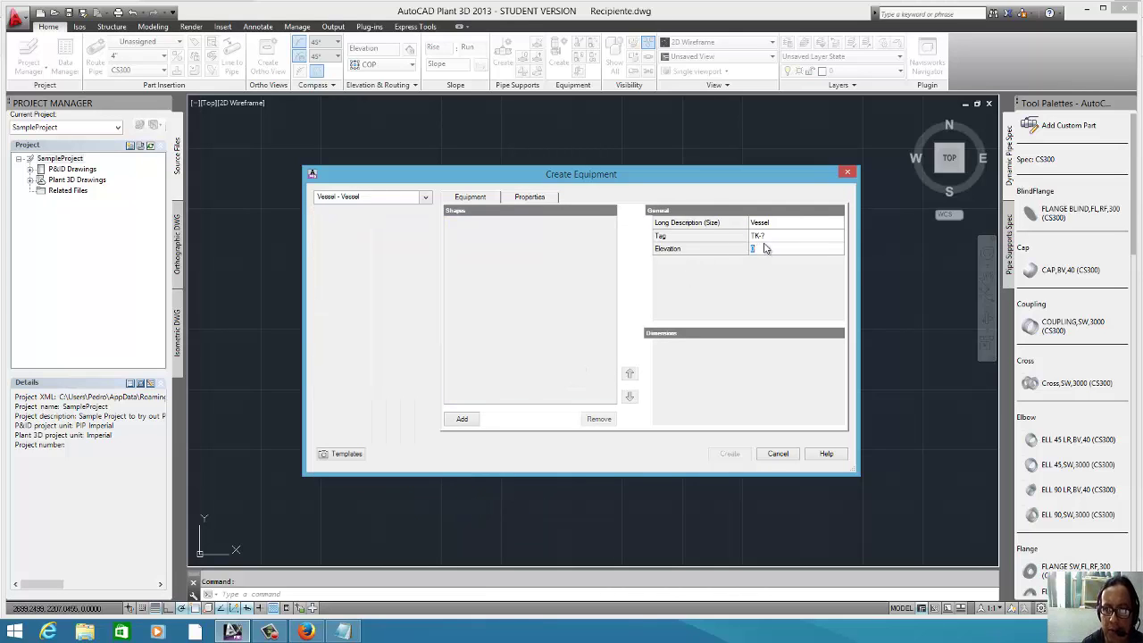
- Tag the vessel DE-001 by setting the tag type to DE in Assign Tag
{"action": "left_click", "coordinate": [766, 237]}
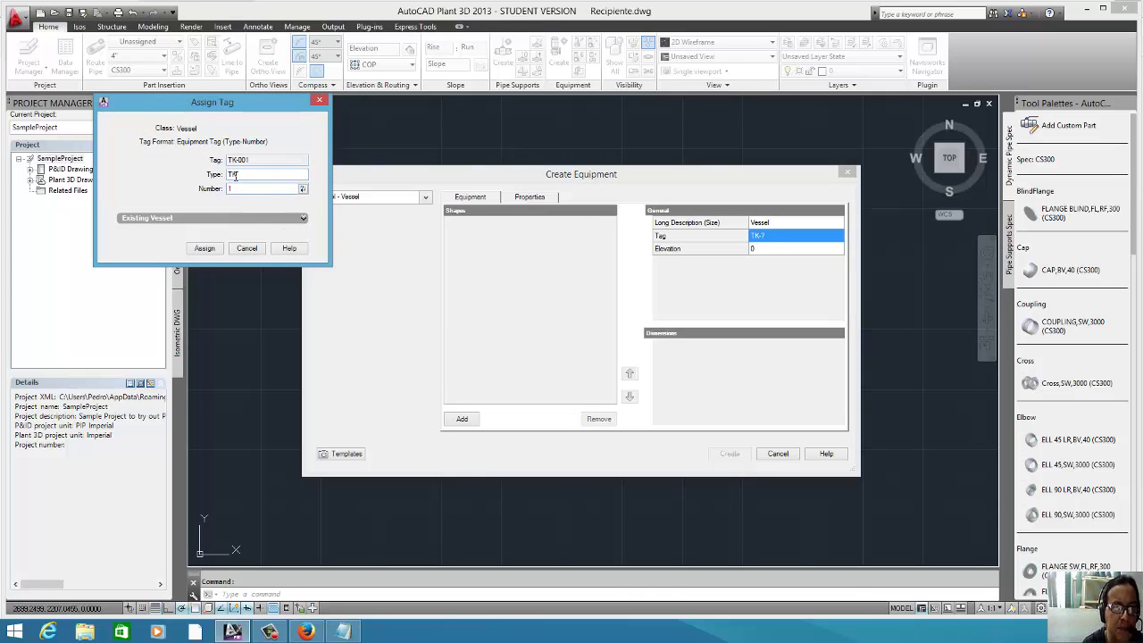
{"action": "double_click", "coordinate": [236, 175]}
{"action": "type", "text": "DE"}
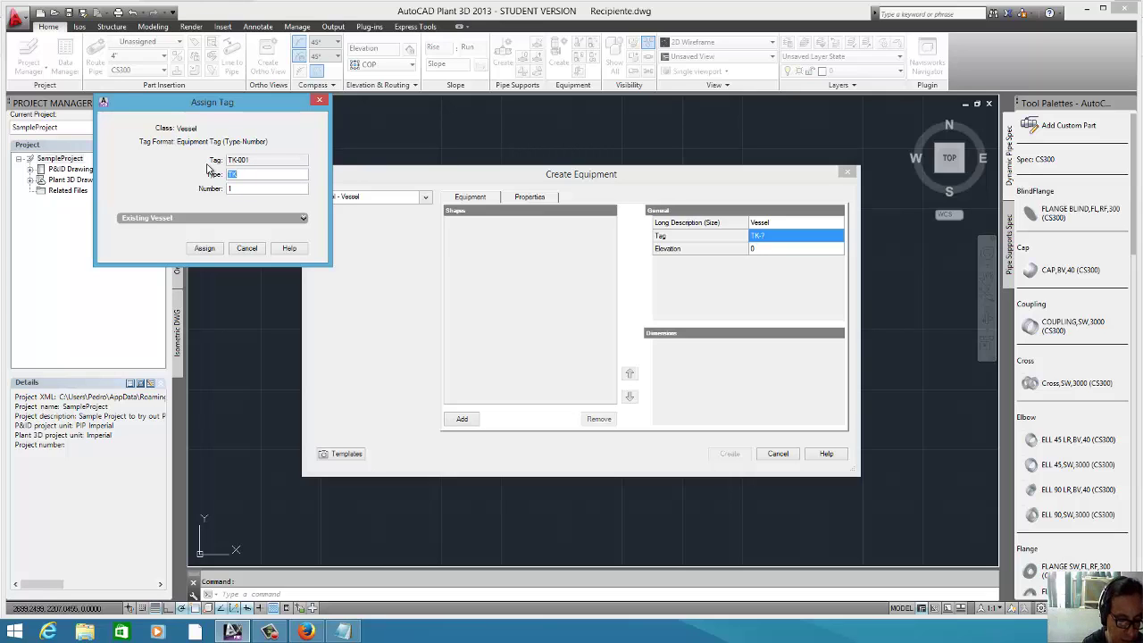
{"action": "left_click", "coordinate": [212, 250]}
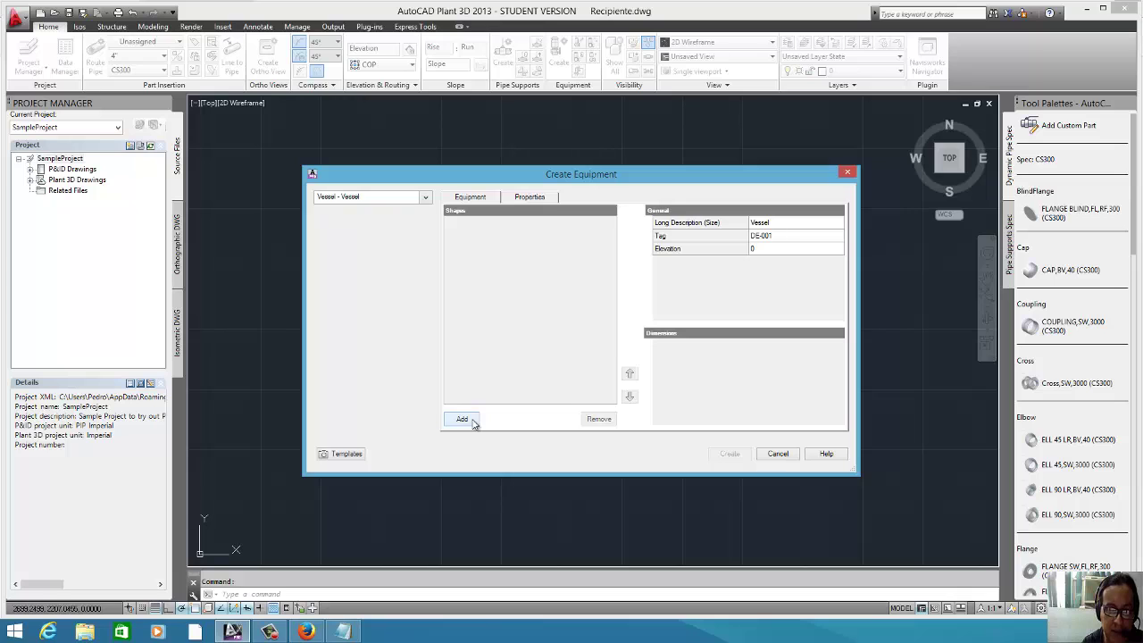
- Add a 2:1 elliptical head with diameter 48.8125 copied from the notes and straight flange 2
{"action": "left_click", "coordinate": [462, 418]}
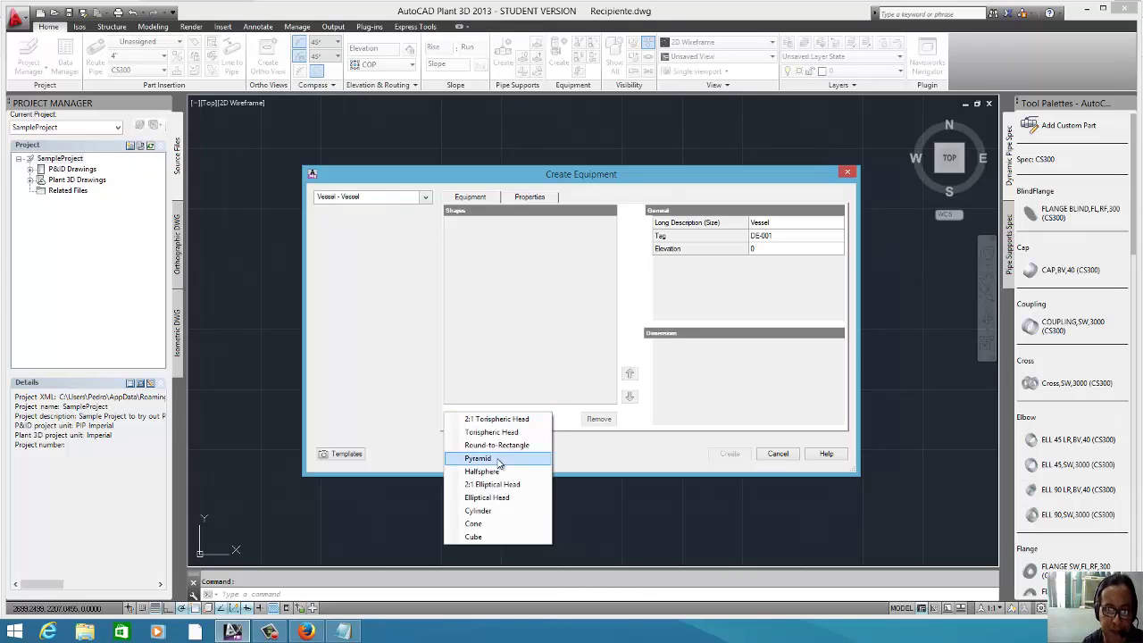
{"action": "left_click", "coordinate": [499, 485]}
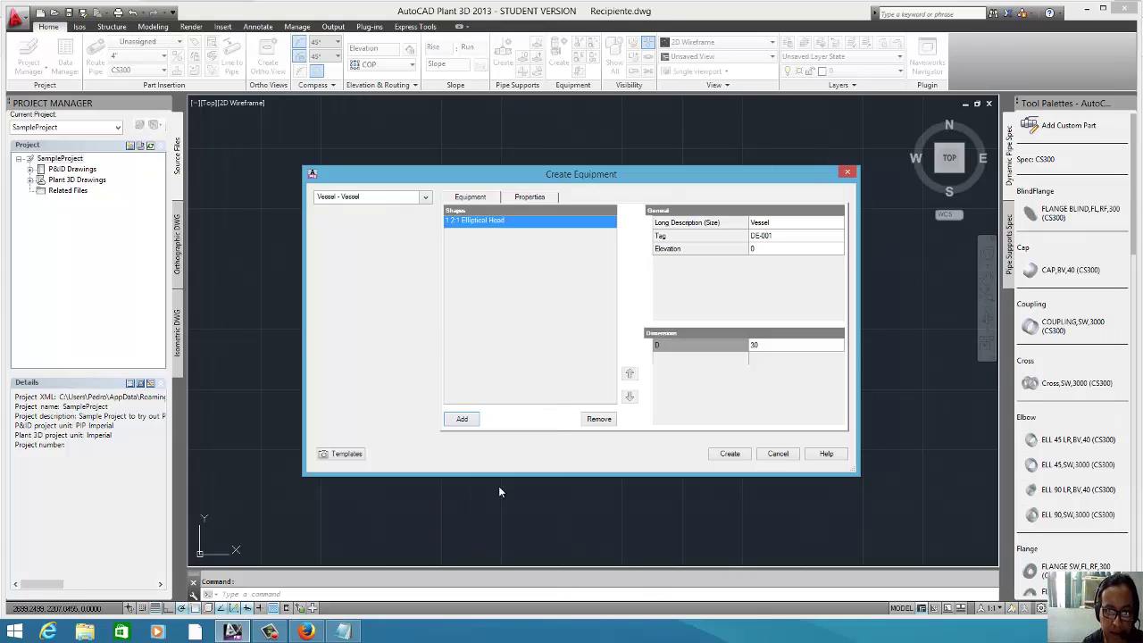
{"action": "left_click", "coordinate": [777, 345]}
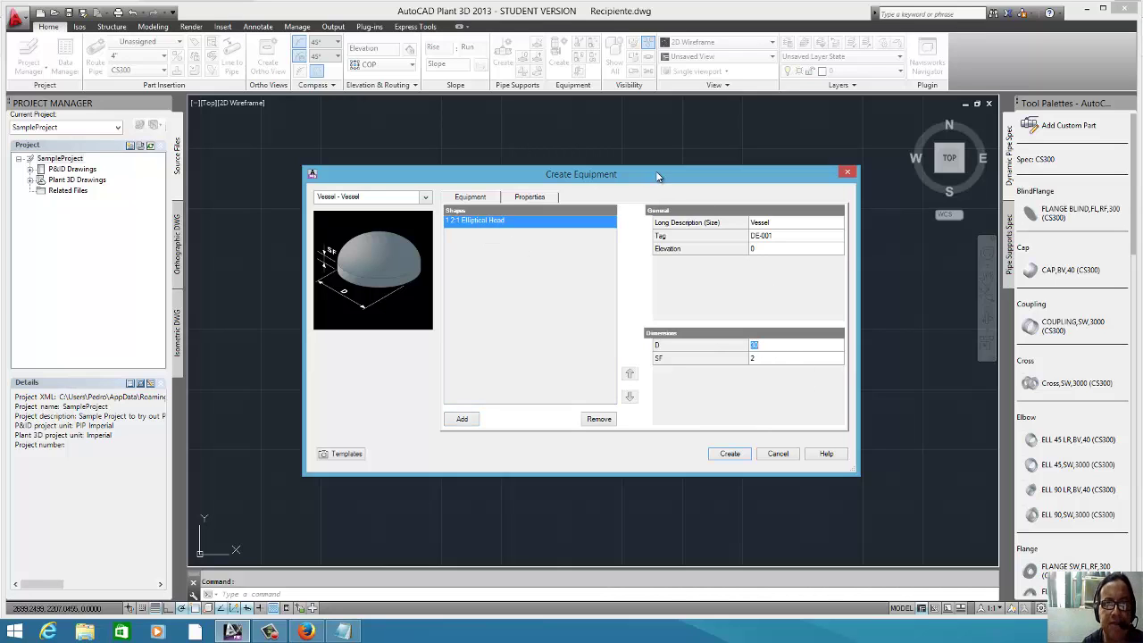
{"action": "key", "text": "alt+Tab"}
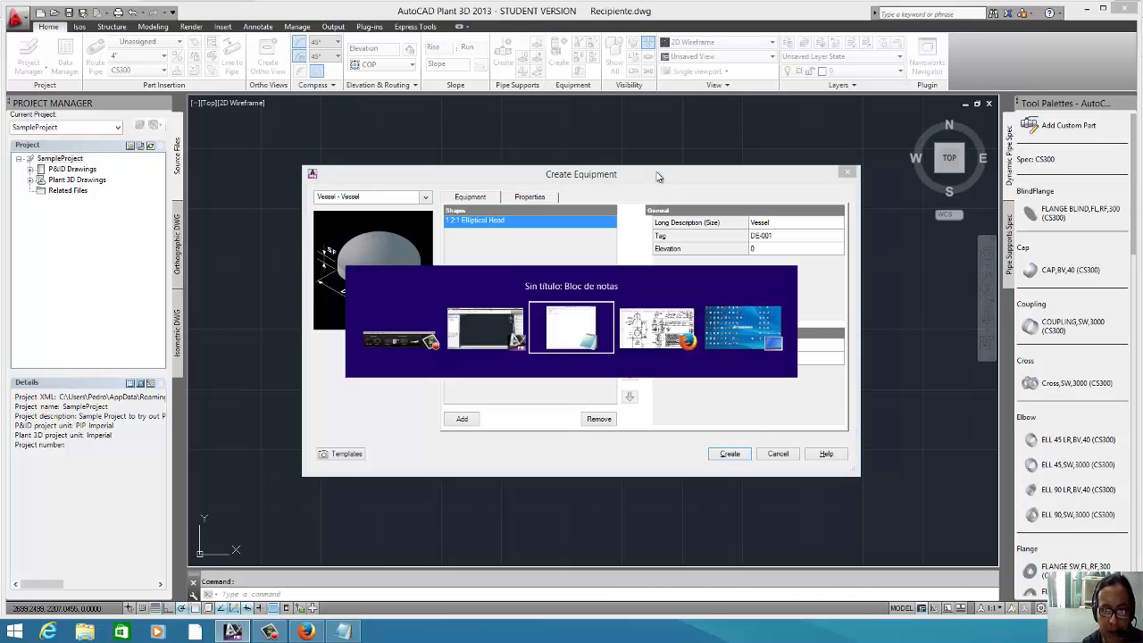
{"action": "key", "text": "alt+Tab"}
{"action": "key", "text": "alt+Tab"}
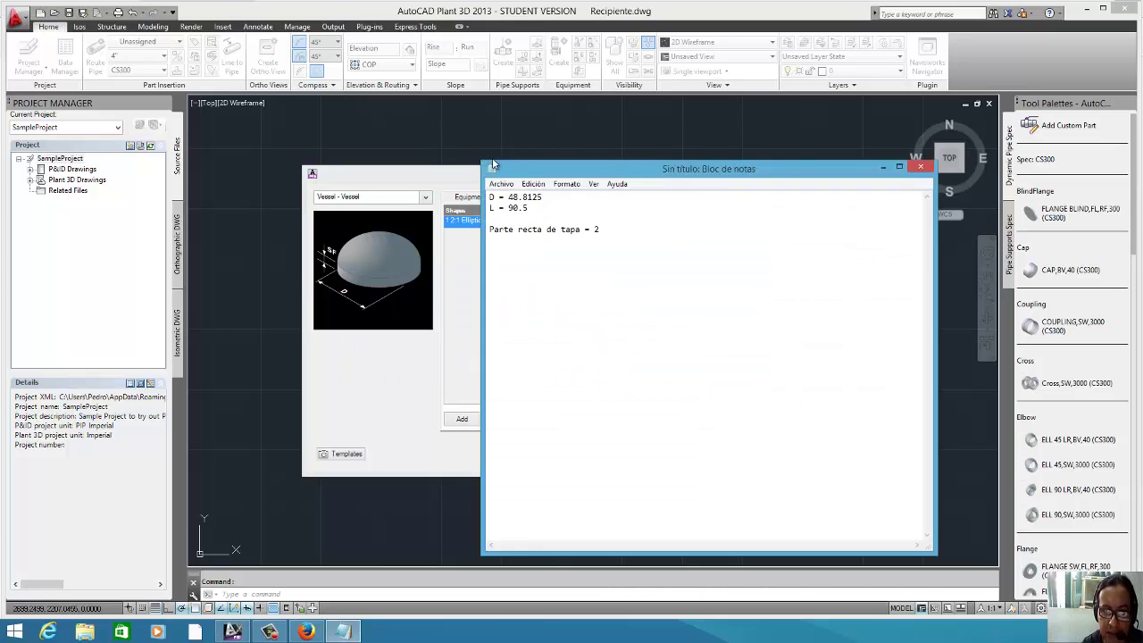
{"action": "double_click", "coordinate": [523, 198]}
{"action": "key", "text": "ctrl+c"}
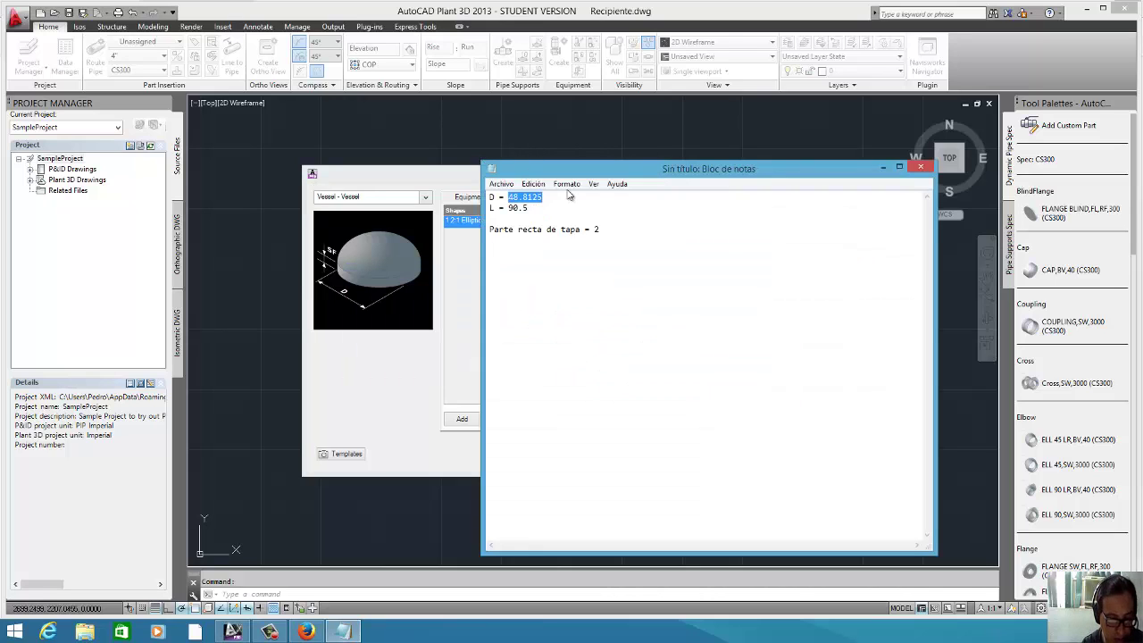
{"action": "type", "text": "c"}
{"action": "key", "text": "ctrl+z"}
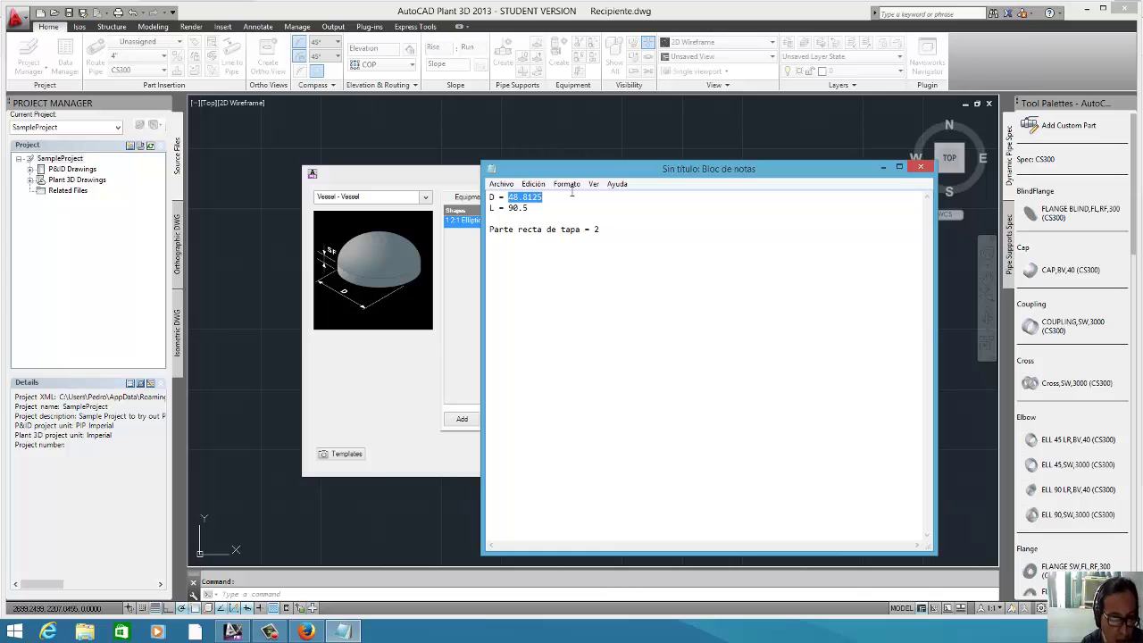
{"action": "key", "text": "alt+Tab"}
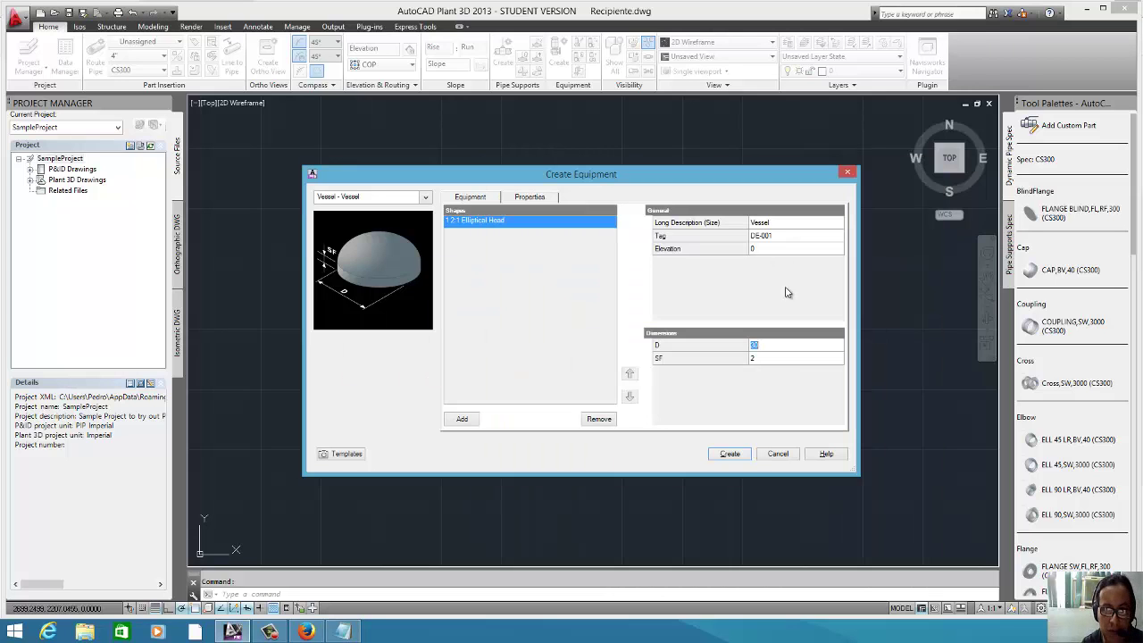
{"action": "key", "text": "ctrl+v"}
{"action": "double_click", "coordinate": [779, 358]}
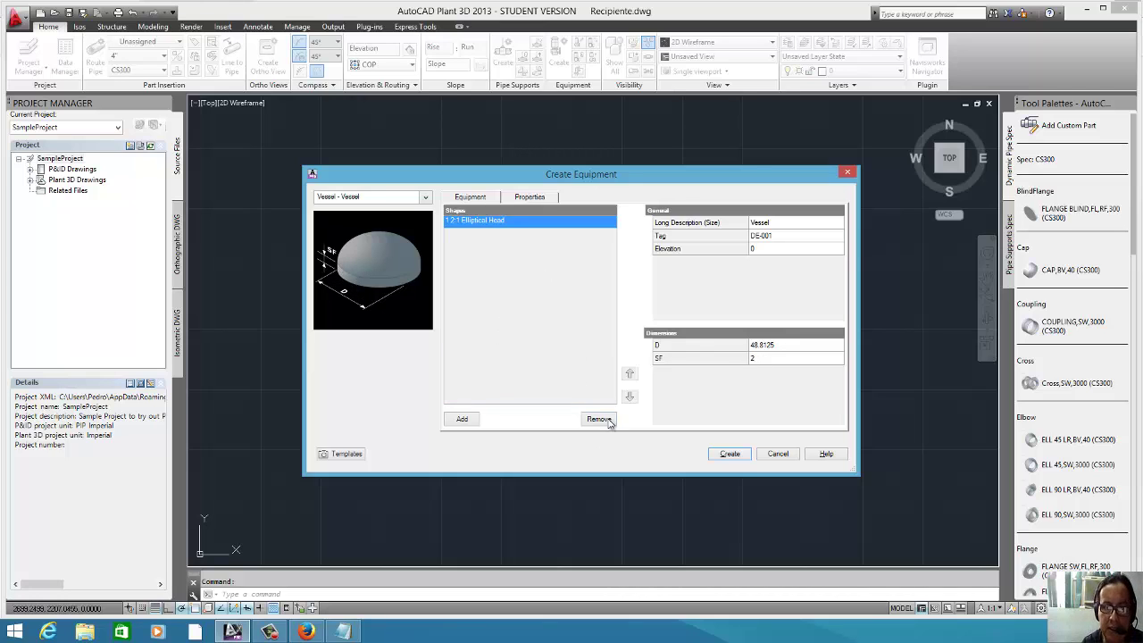
- Add a cylinder shape with diameter 48.8125 and height 90.5
{"action": "left_click", "coordinate": [463, 420]}
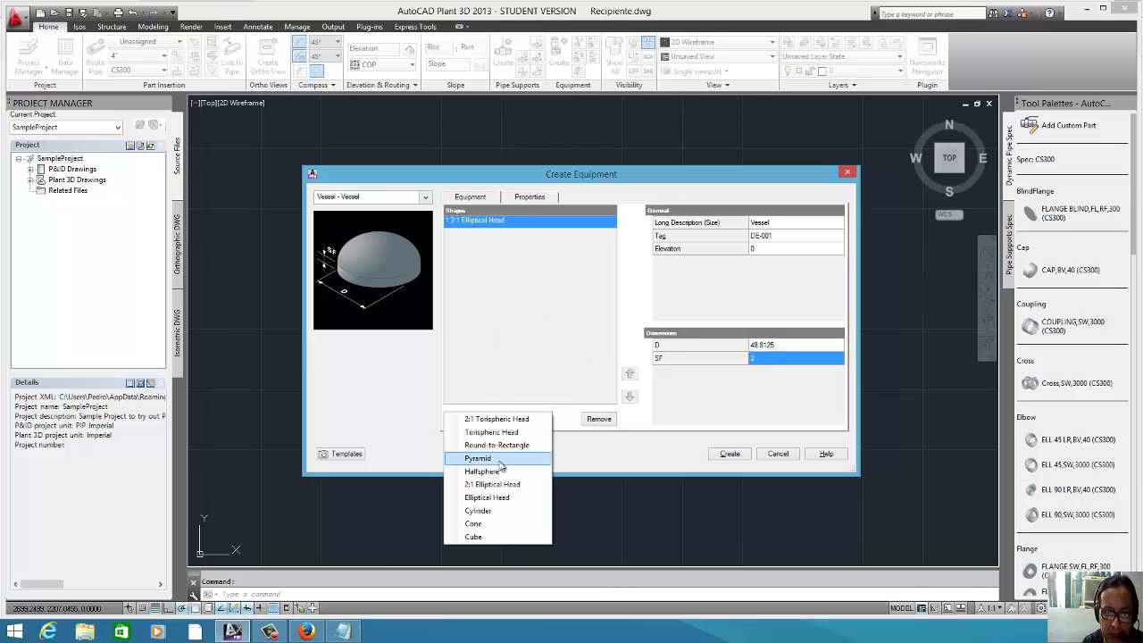
{"action": "left_click", "coordinate": [501, 511]}
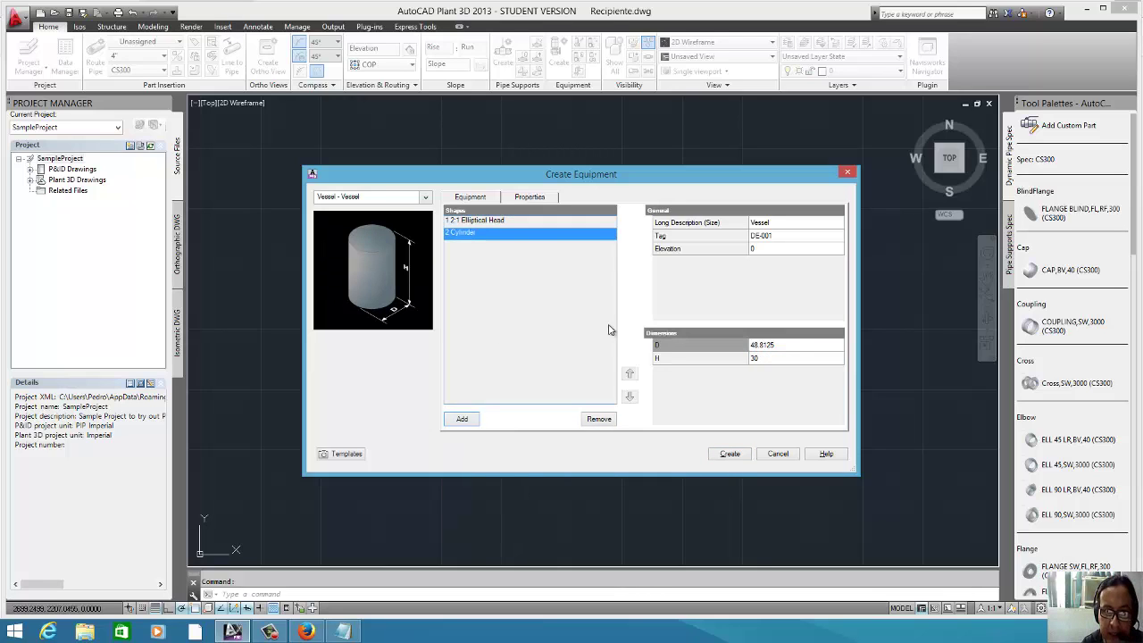
{"action": "key", "text": "alt+Tab"}
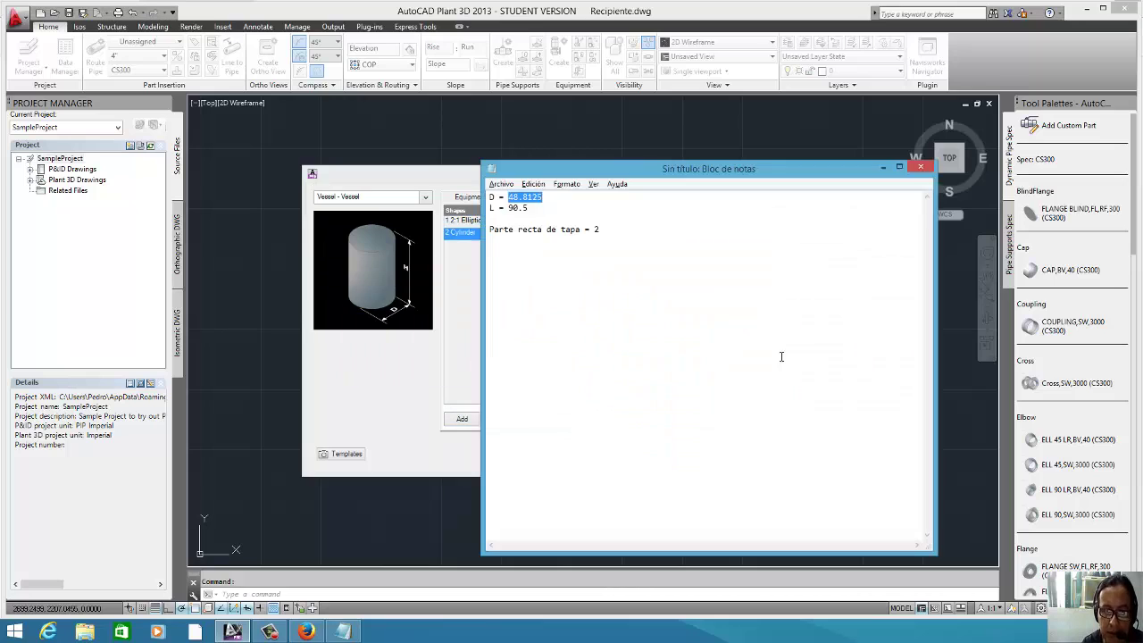
{"action": "key", "text": "alt+Tab"}
{"action": "key", "text": "ctrl+v"}
{"action": "key", "text": "Tab"}
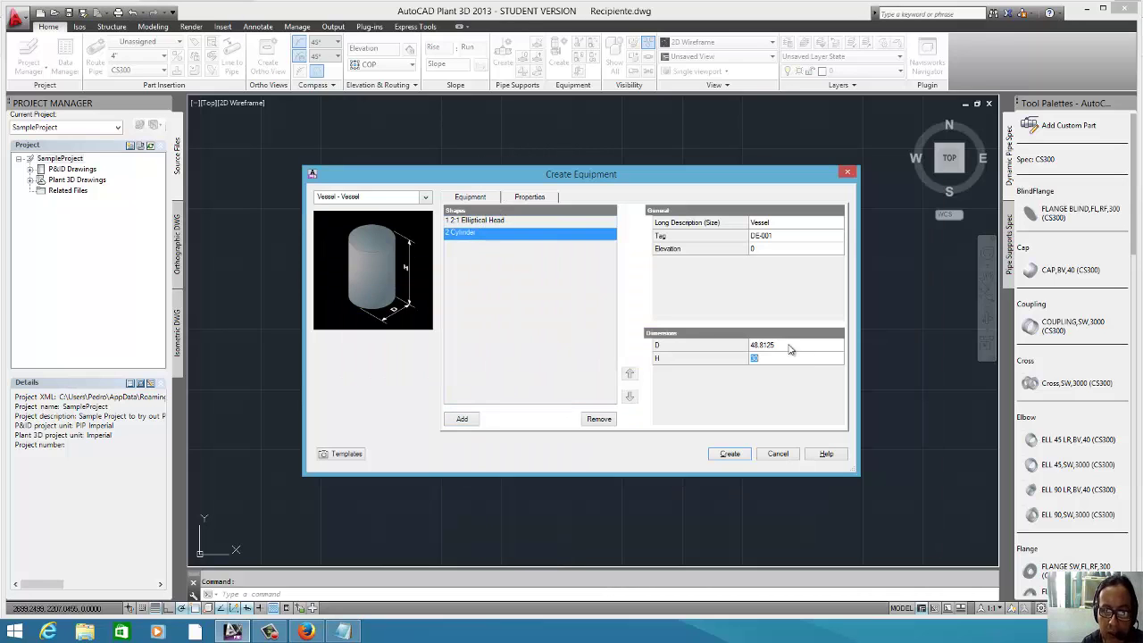
{"action": "type", "text": "5"}
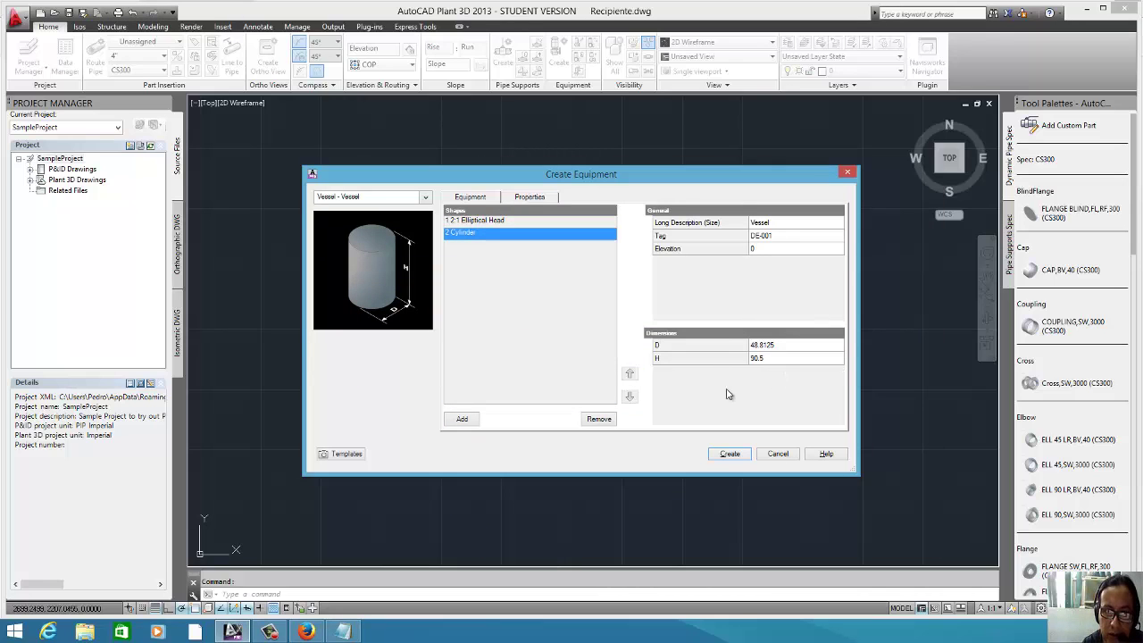
- Add a second 2:1 elliptical head and create the vessel from its shapes
{"action": "left_click", "coordinate": [478, 418]}
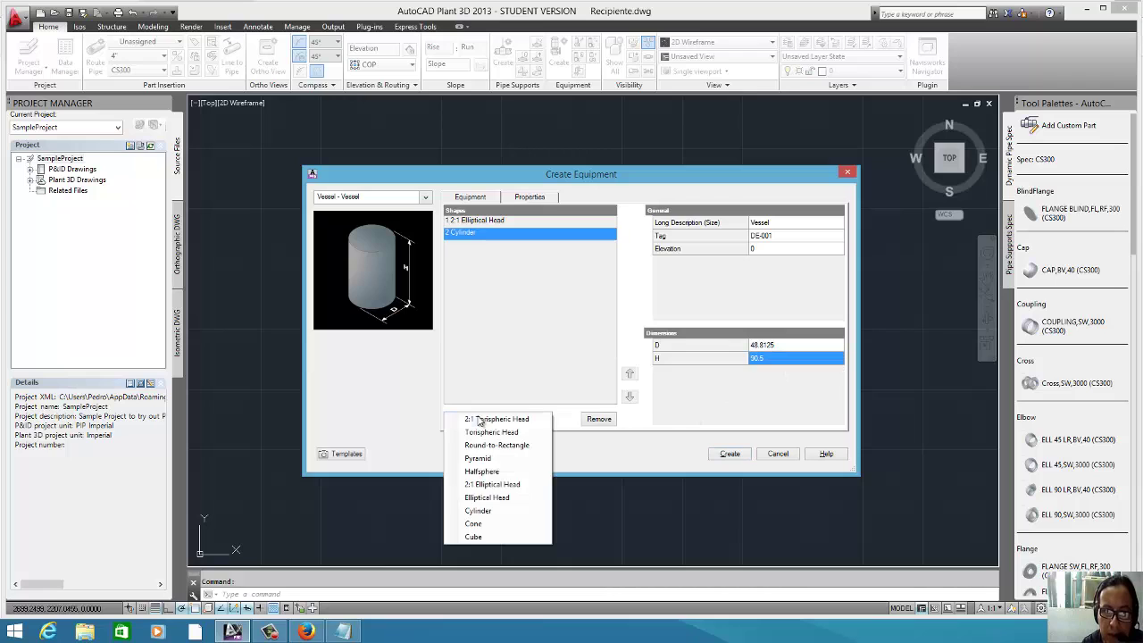
{"action": "left_click", "coordinate": [496, 484]}
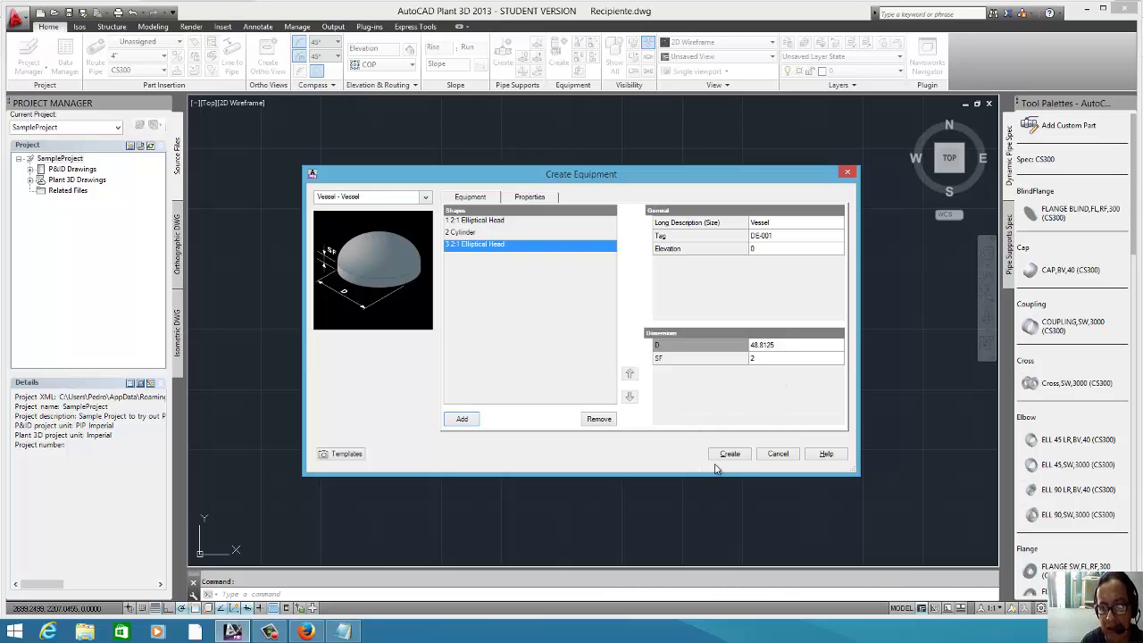
{"action": "left_click", "coordinate": [536, 198]}
{"action": "left_click", "coordinate": [488, 198]}
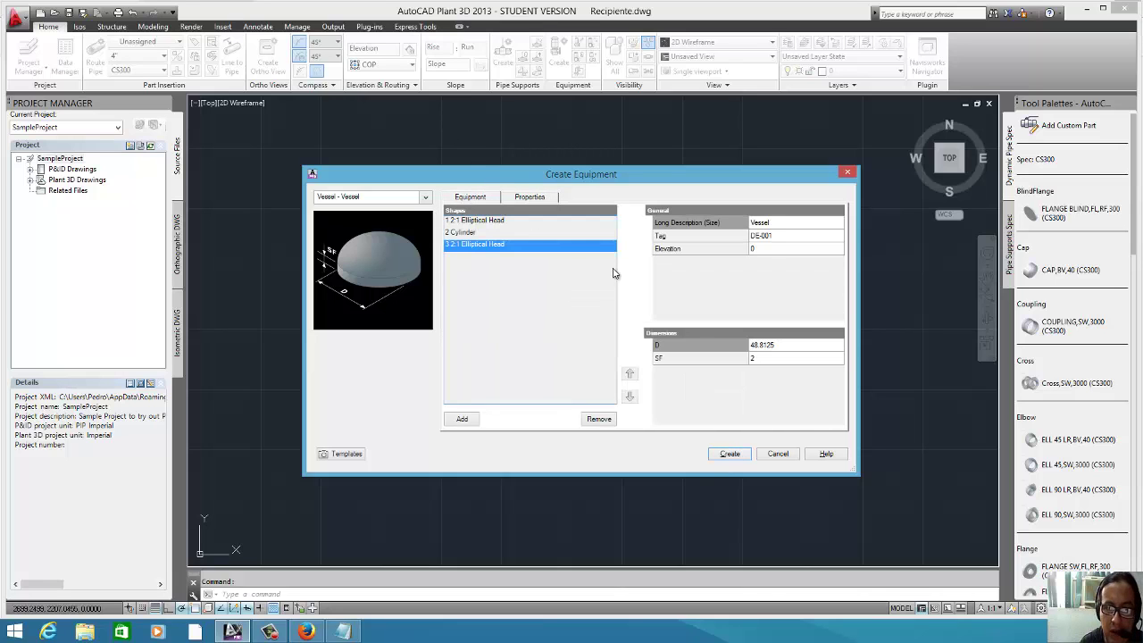
{"action": "left_click", "coordinate": [744, 456]}
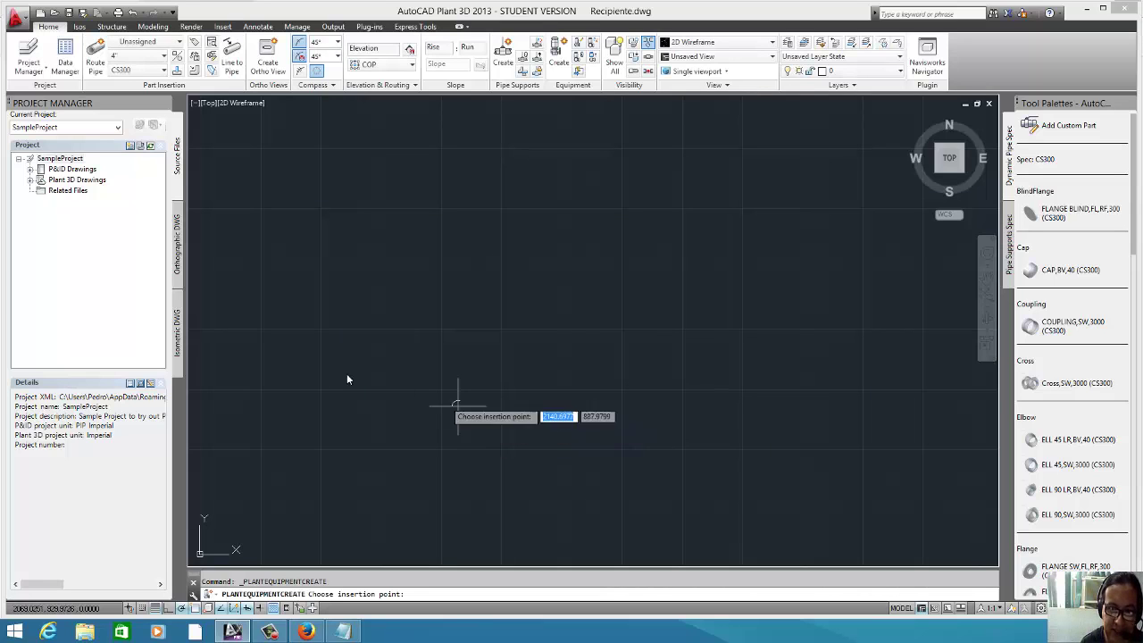
- Insert the vessel at 0,0 with default rotation and zoom to its extents
{"action": "type", "text": "0"}
{"action": "key", "text": "Tab"}
{"action": "type", "text": "0"}
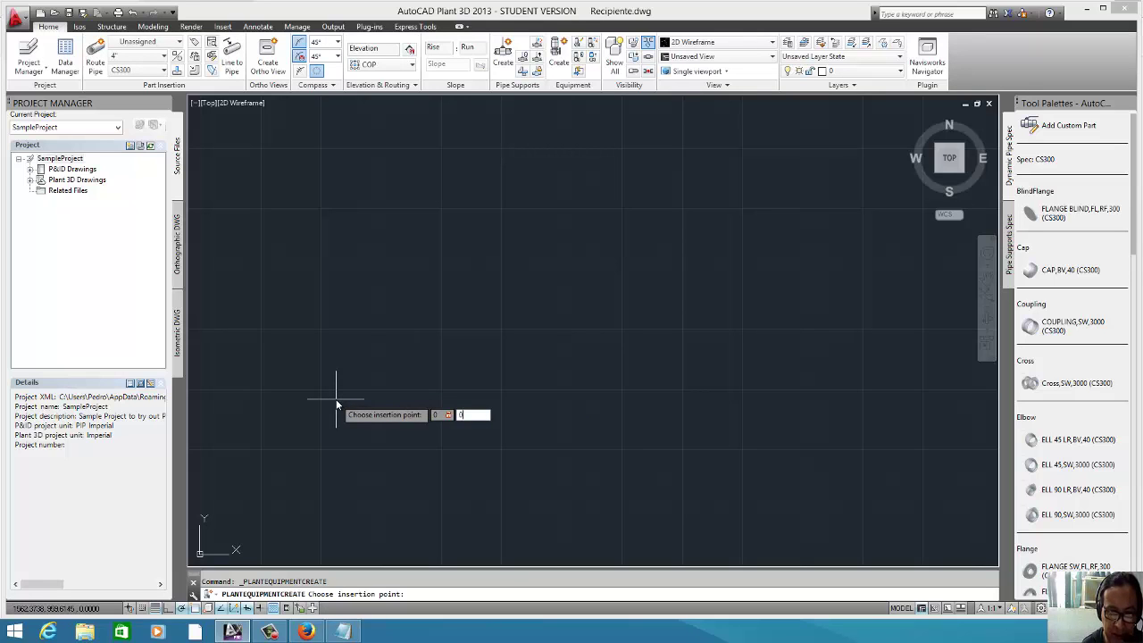
{"action": "key", "text": "Return"}
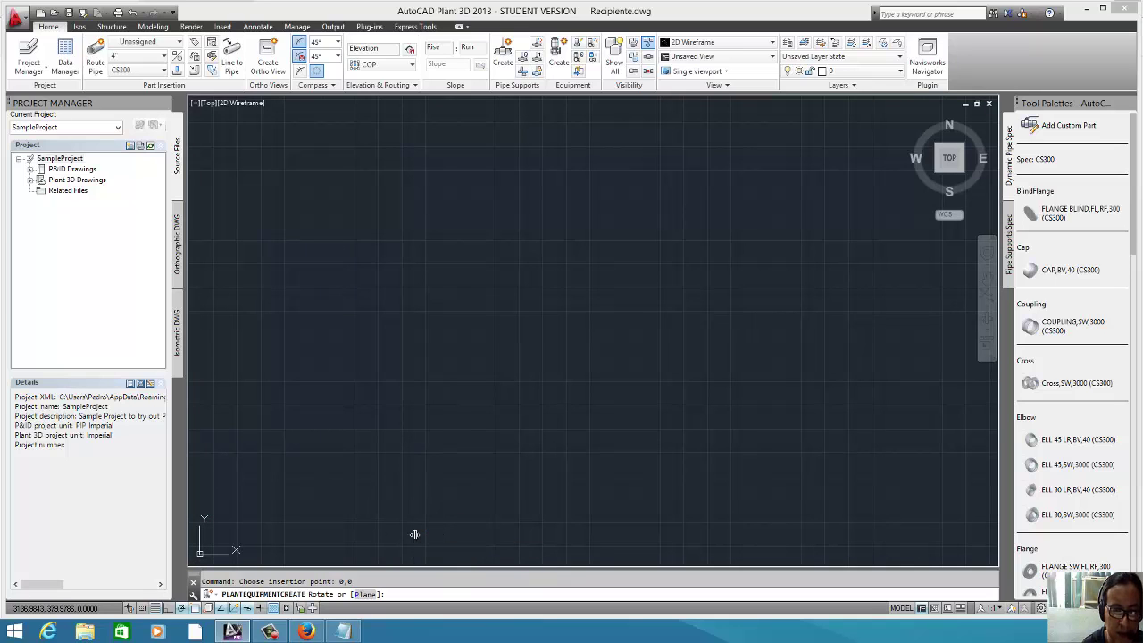
{"action": "key", "text": "Return"}
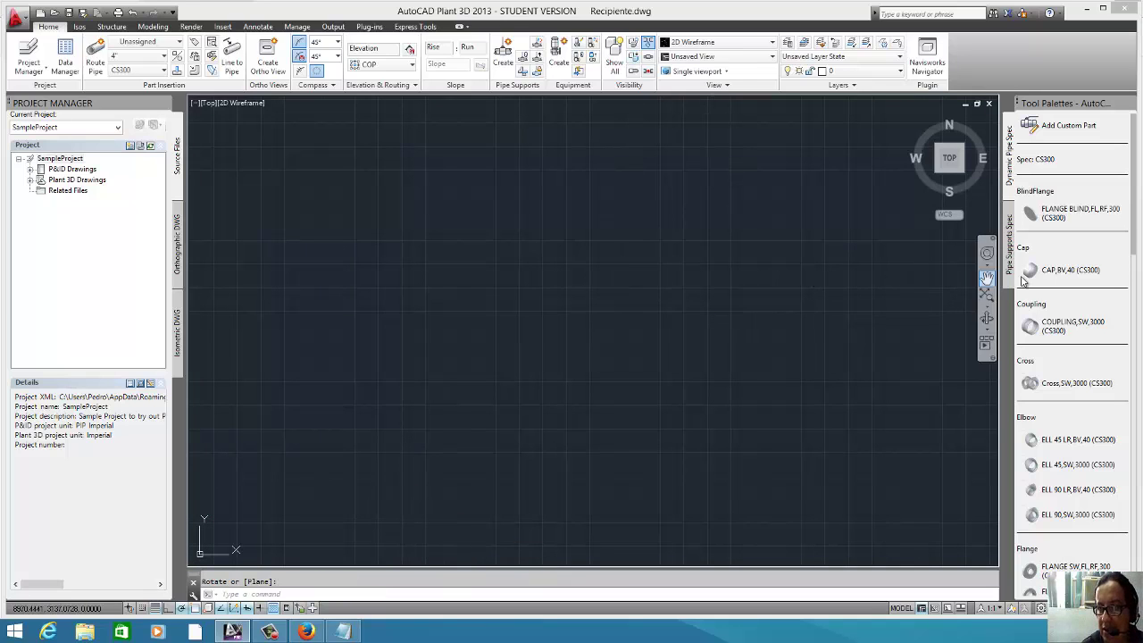
{"action": "left_click", "coordinate": [987, 295]}
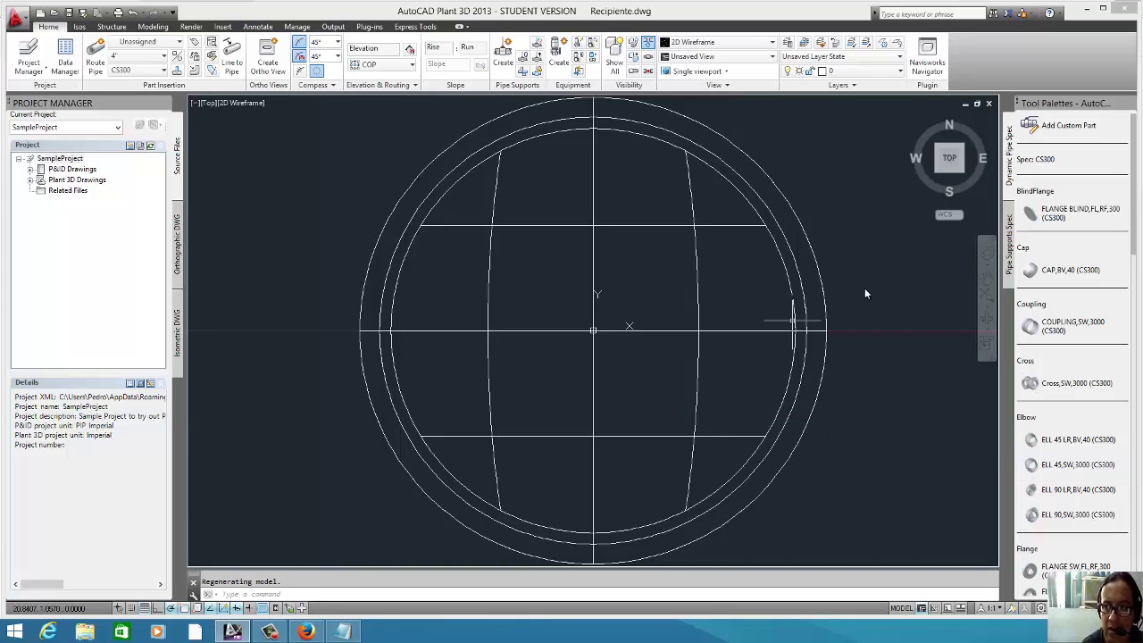
- Show the vessel in SW Isometric with the Realistic visual style
{"action": "left_click", "coordinate": [212, 105]}
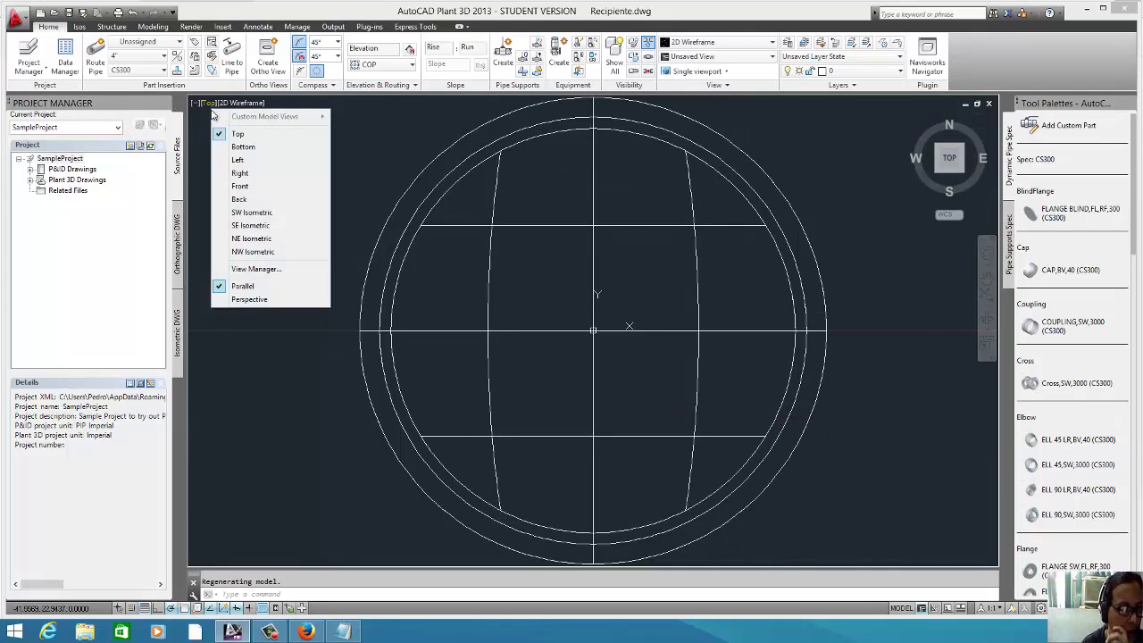
{"action": "left_click", "coordinate": [268, 213]}
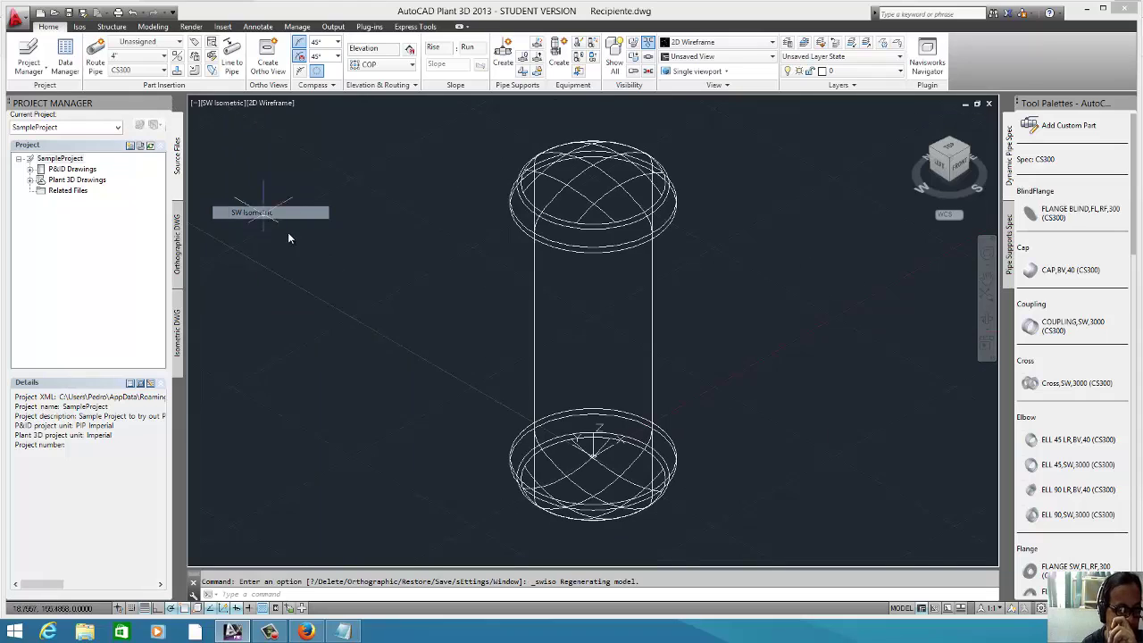
{"action": "left_click", "coordinate": [277, 104]}
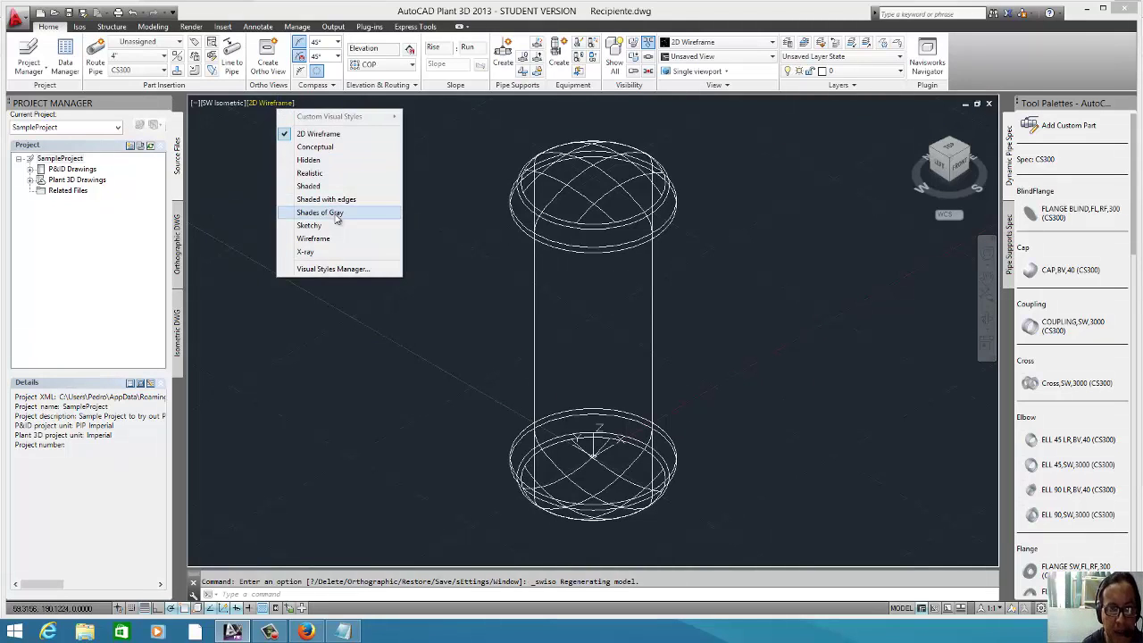
{"action": "left_click", "coordinate": [314, 146]}
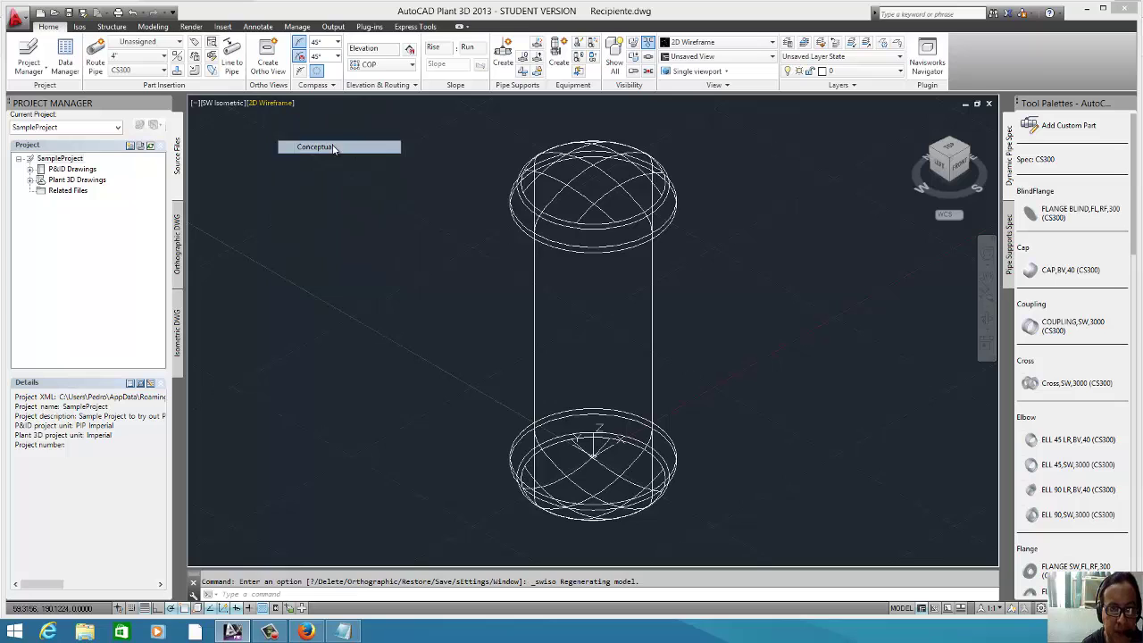
{"action": "left_click", "coordinate": [275, 105]}
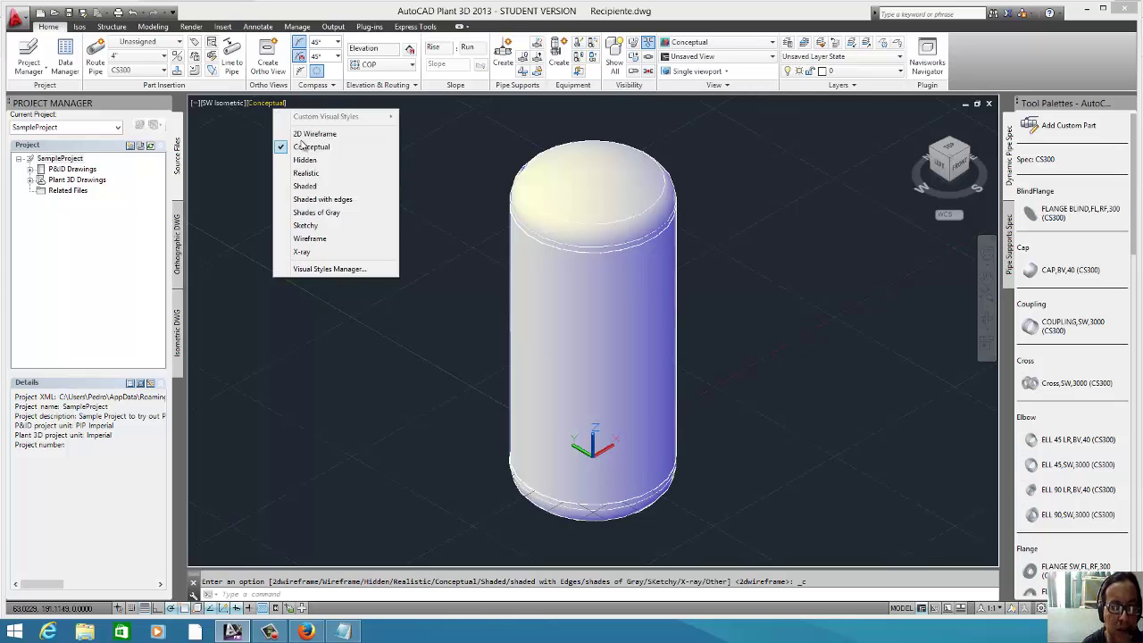
{"action": "left_click", "coordinate": [316, 174]}
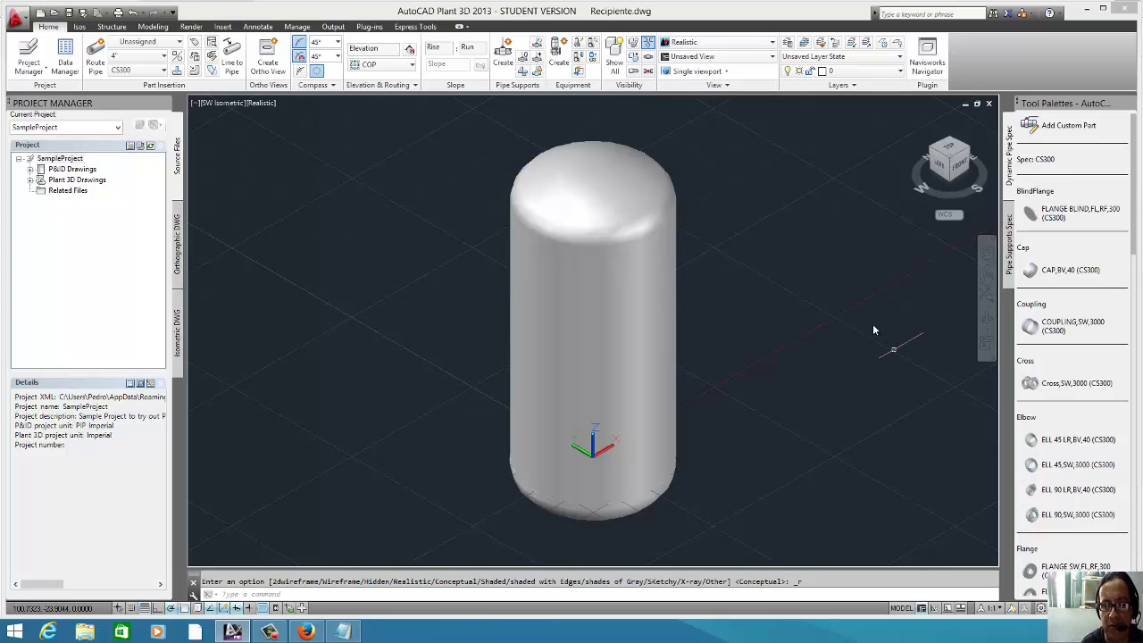
- Orbit the vessel to a near-front view tilted slightly downward, then end the orbit
{"action": "left_click", "coordinate": [986, 308]}
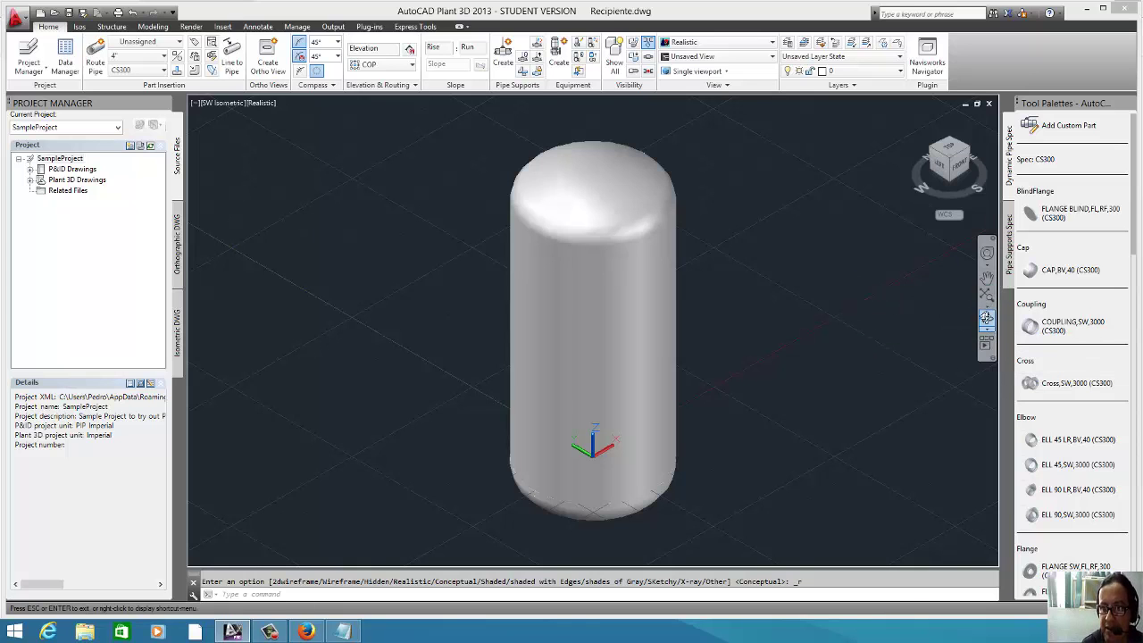
{"action": "mouse_move", "coordinate": [663, 381]}
{"action": "left_mouse_down"}
{"action": "mouse_move", "coordinate": [660, 300]}
{"action": "mouse_move", "coordinate": [651, 331]}
{"action": "left_mouse_up"}
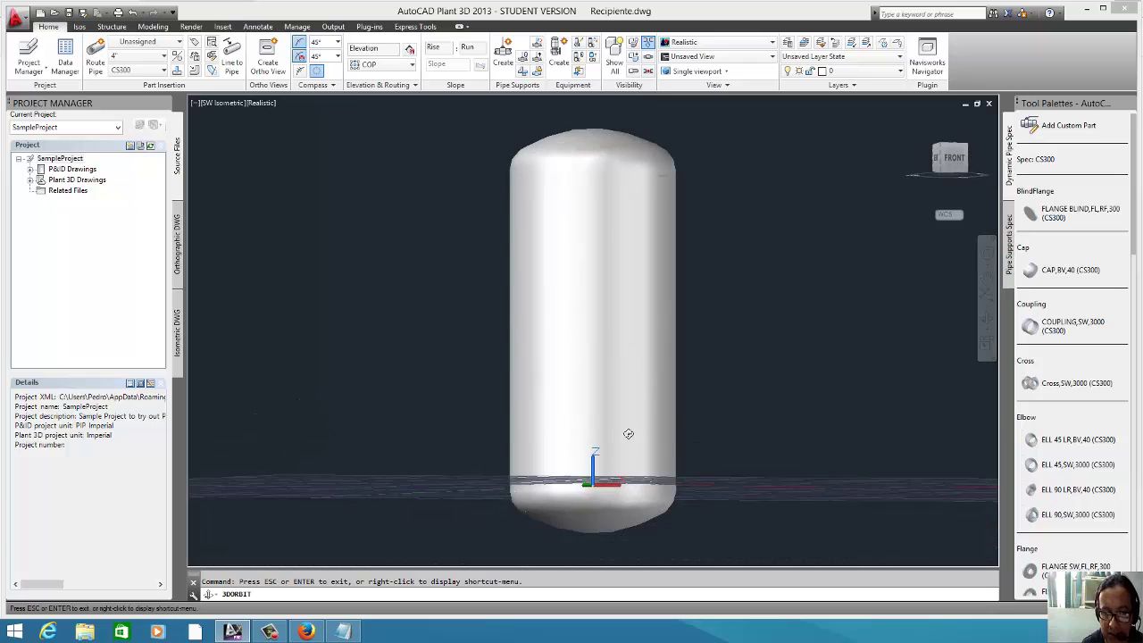
{"action": "mouse_move", "coordinate": [629, 434]}
{"action": "left_mouse_down"}
{"action": "mouse_move", "coordinate": [575, 465]}
{"action": "mouse_move", "coordinate": [587, 391]}
{"action": "mouse_move", "coordinate": [553, 401]}
{"action": "mouse_move", "coordinate": [583, 401]}
{"action": "left_mouse_up"}
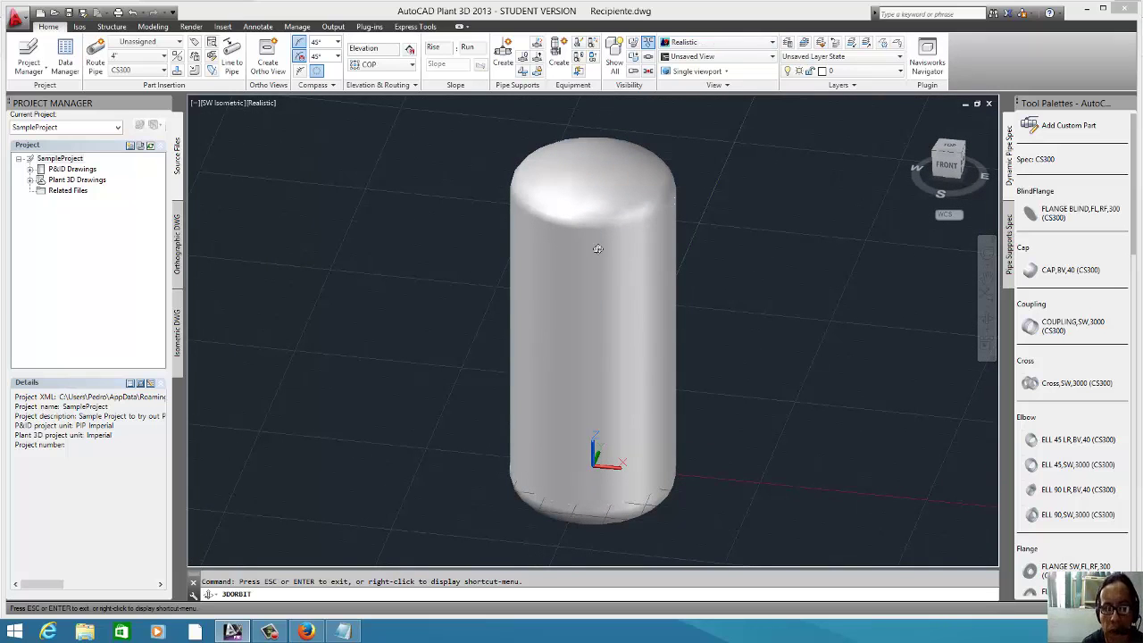
{"action": "key", "text": "Escape"}
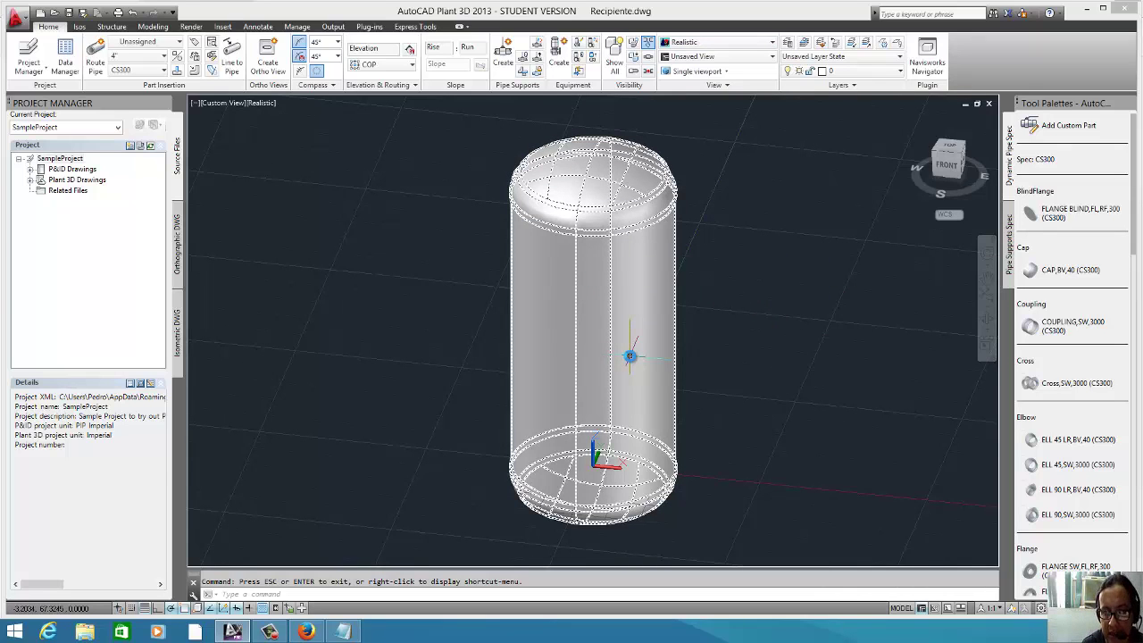
- Cancel the pending command and cycle through the other open windows
{"action": "key", "text": "Escape"}
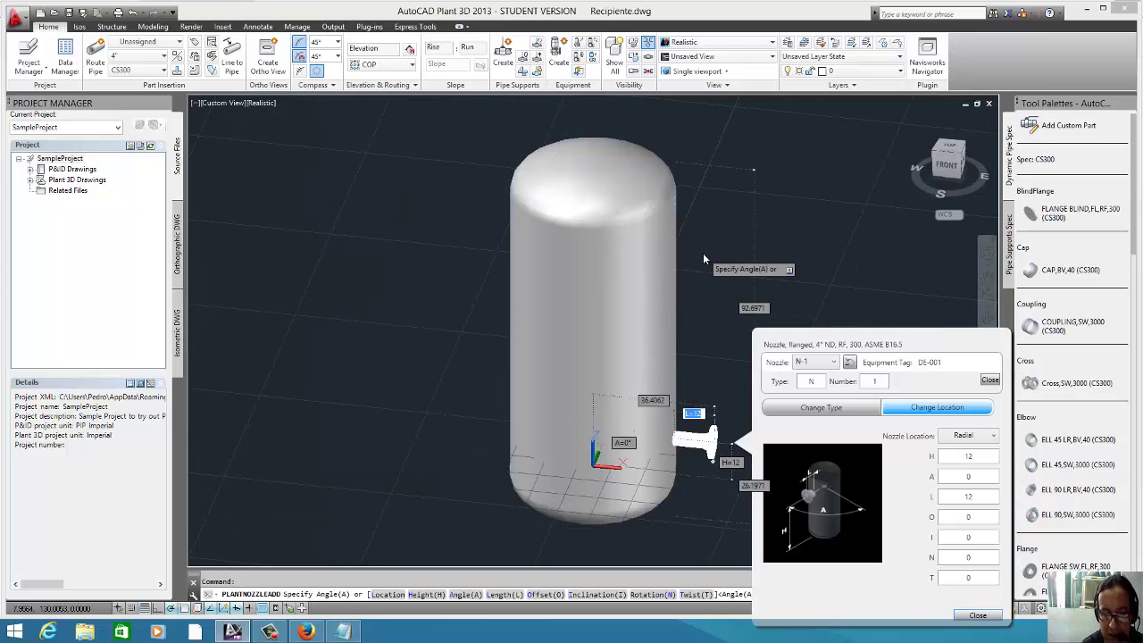
{"action": "key", "text": "alt+Tab"}
{"action": "key", "text": "alt+Tab"}
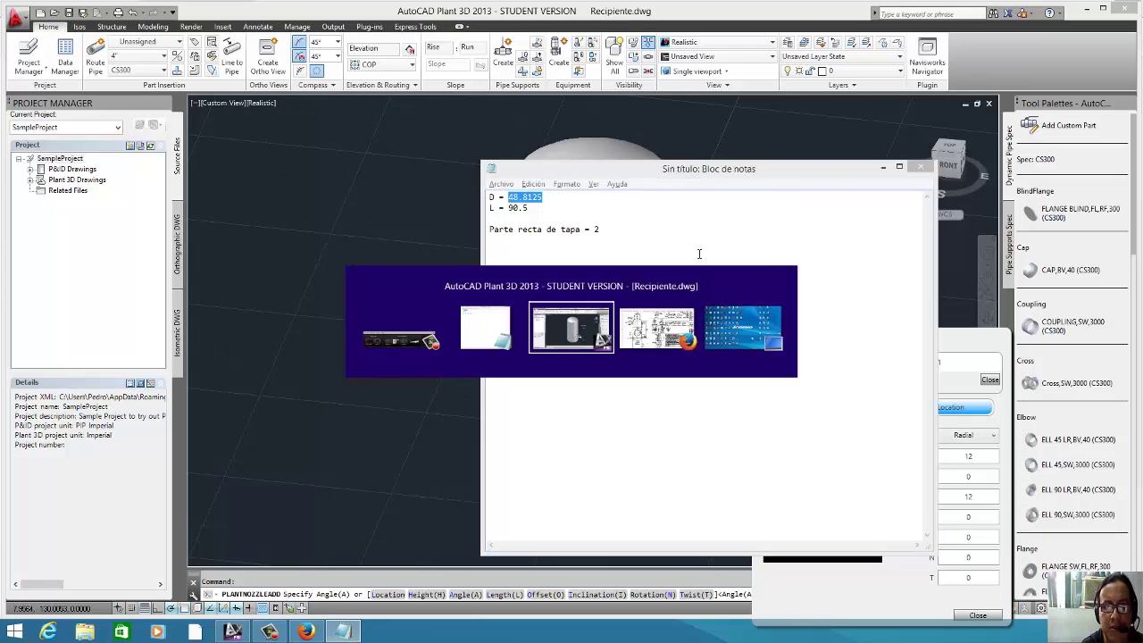
{"action": "key", "text": "alt+Tab"}
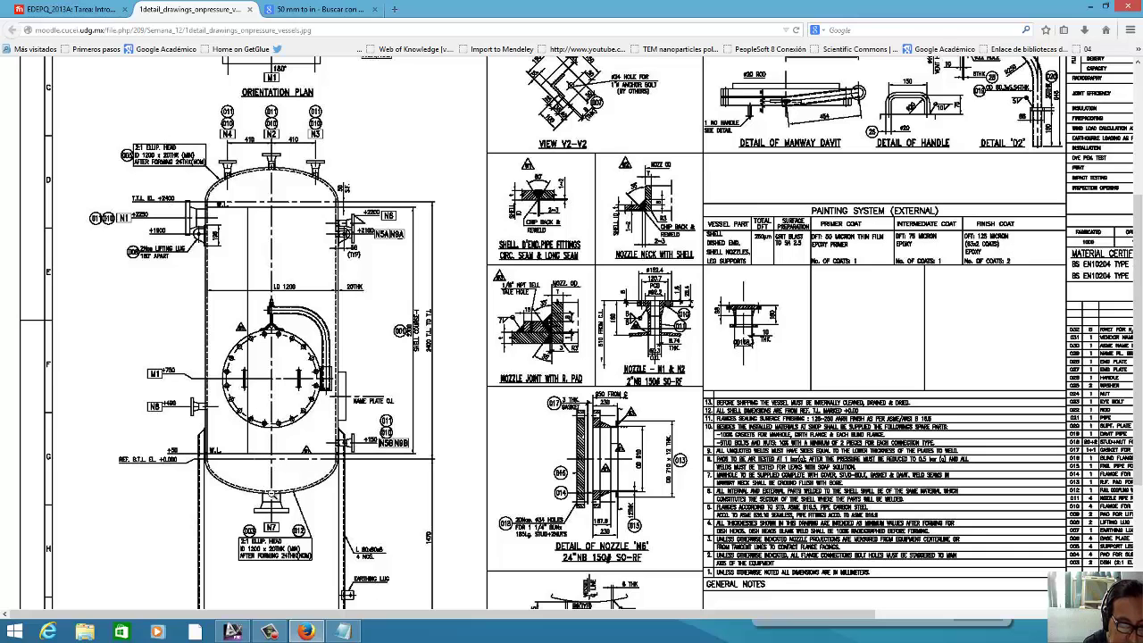
- Return from the Firefox drawing to the N-1 nozzle placement in AutoCAD
{"action": "key", "text": "alt+Tab"}
{"action": "key", "text": "alt+Tab"}
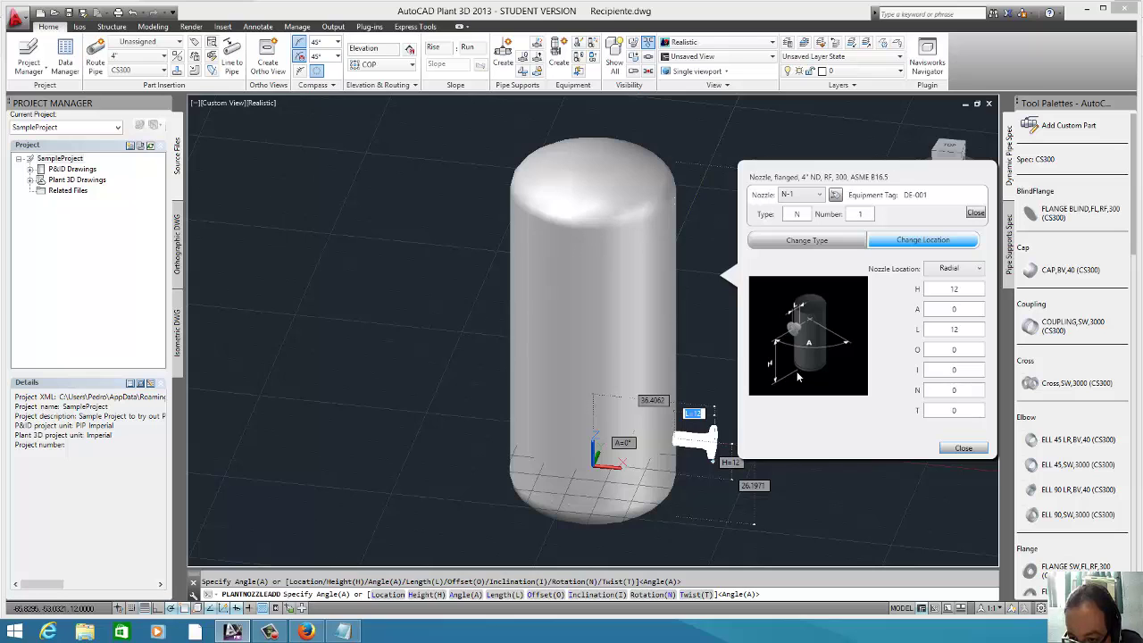
- Bring the Firefox pressure-vessel reference drawing back to the front
{"action": "key", "text": "alt+Tab"}
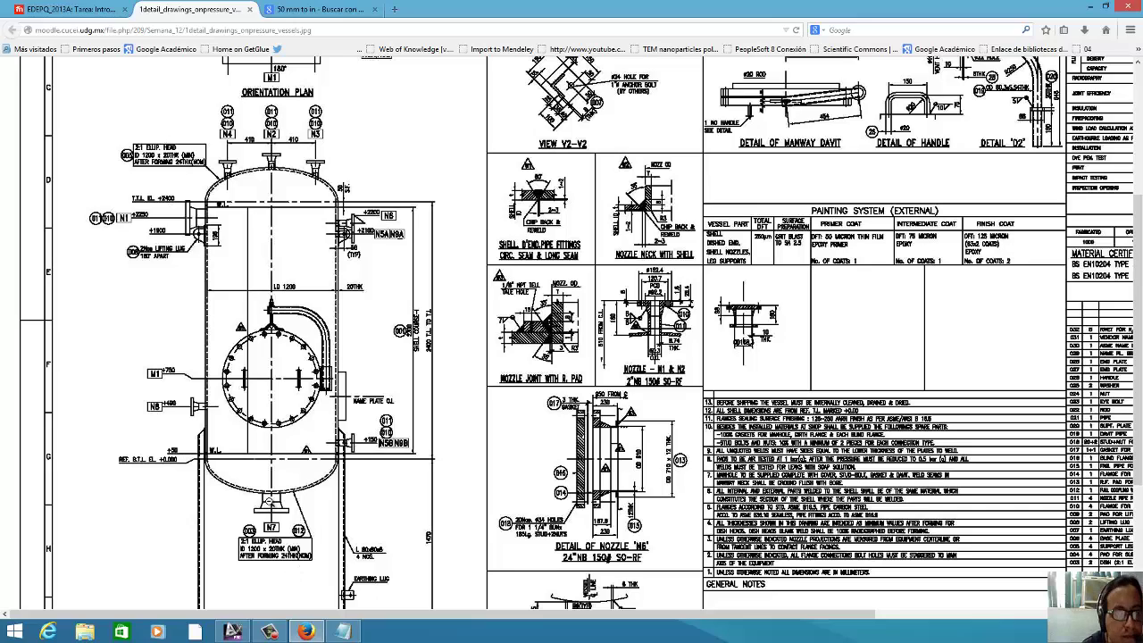
- Scroll through the pressure-vessel drawing to review the elevation, nozzle details and notes
{"action": "scroll", "coordinate": [504, 434], "scroll_direction": "down", "scroll_amount": 4}
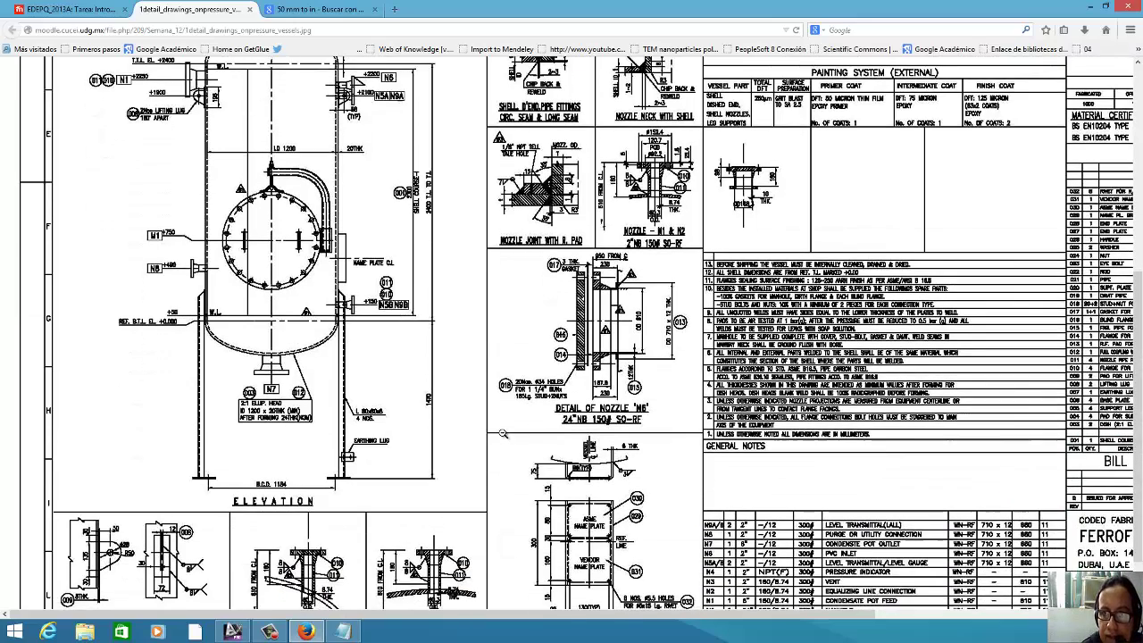
{"action": "scroll", "coordinate": [504, 434], "scroll_direction": "up", "scroll_amount": 8}
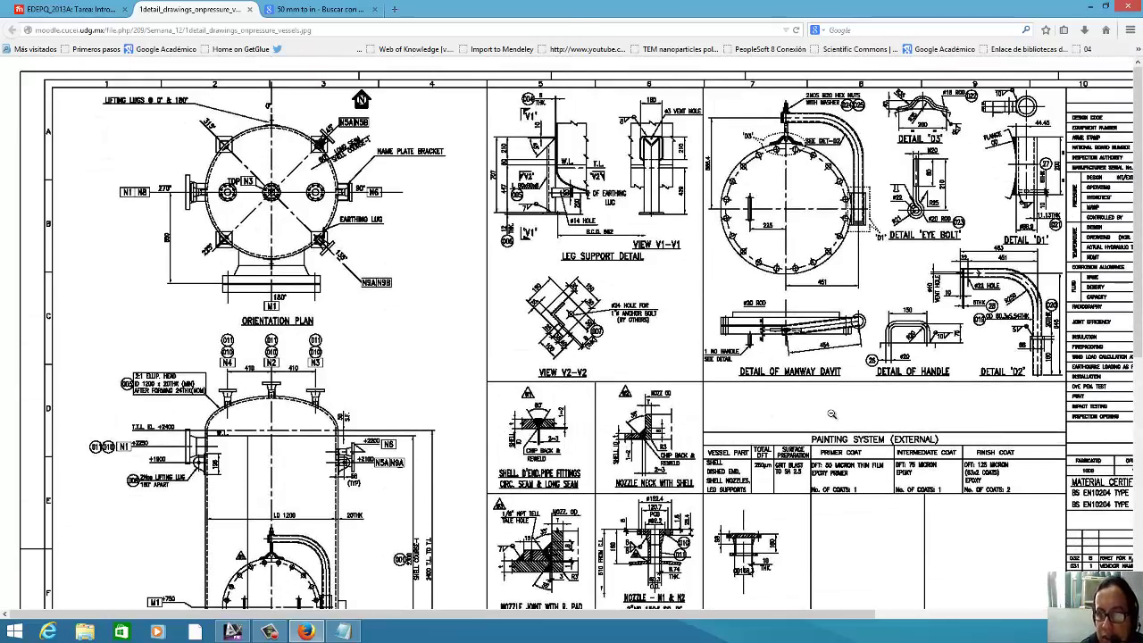
{"action": "scroll", "coordinate": [831, 413], "scroll_direction": "down", "scroll_amount": 8}
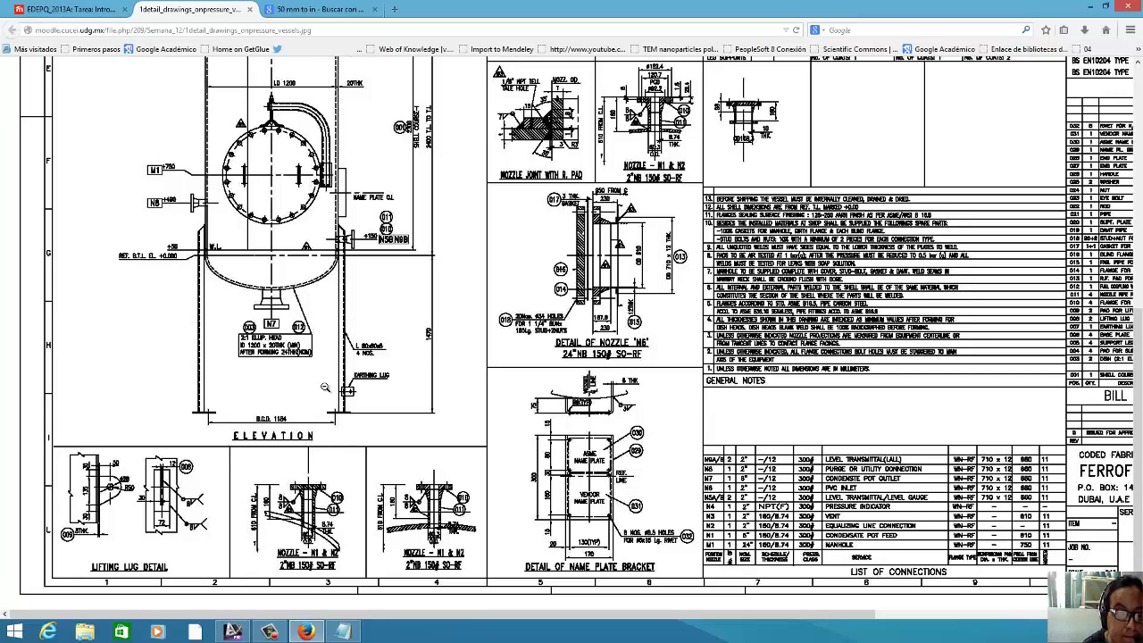
{"action": "scroll", "coordinate": [330, 387], "scroll_direction": "up", "scroll_amount": 3}
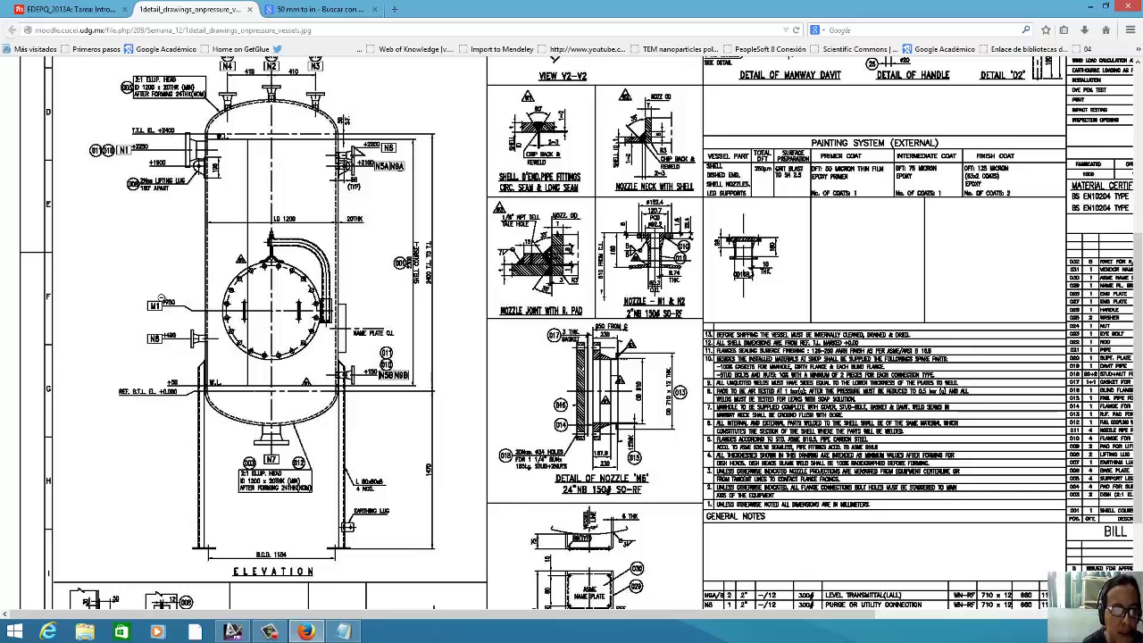
- Convert 1000 mm to inches in Google Search (39.3700787 in)
{"action": "left_click", "coordinate": [317, 9]}
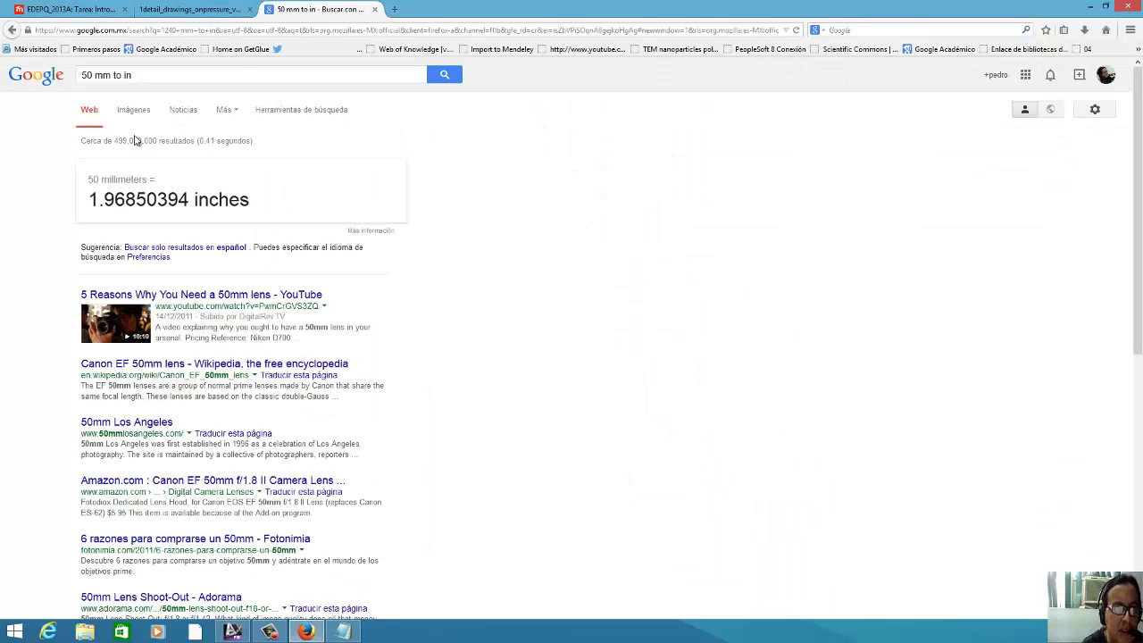
{"action": "double_click", "coordinate": [86, 75]}
{"action": "type", "text": "100"}
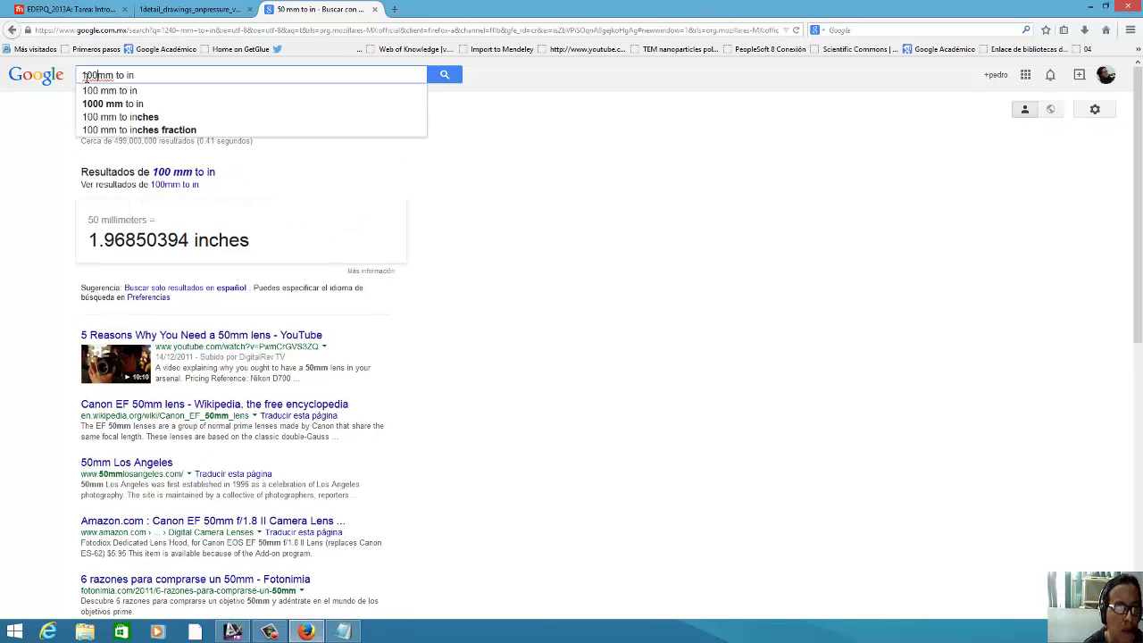
{"action": "type", "text": "0"}
{"action": "key", "text": "Return"}
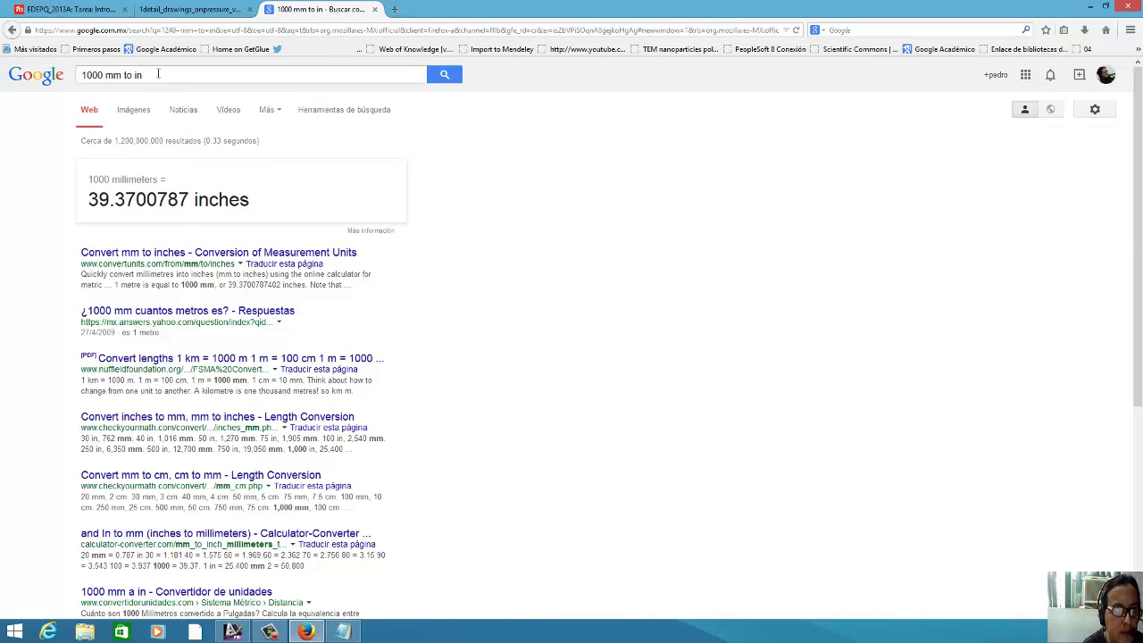
- Search for 3/8 in a new browser tab
{"action": "left_click", "coordinate": [393, 9]}
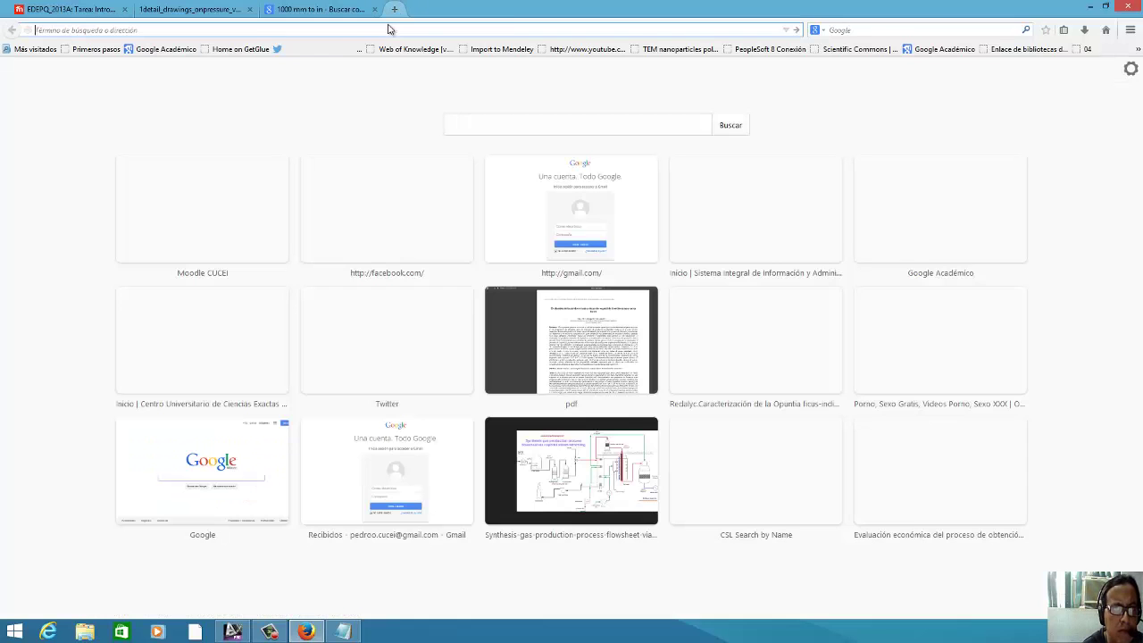
{"action": "type", "text": "3/8"}
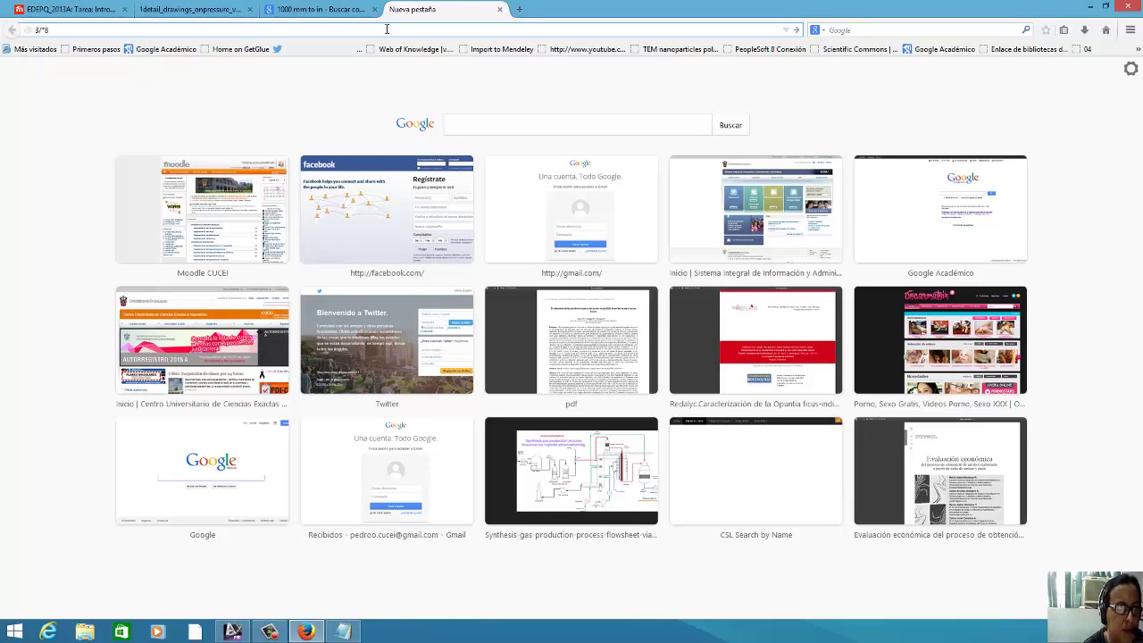
{"action": "key", "text": "End"}
{"action": "key", "text": "Return"}
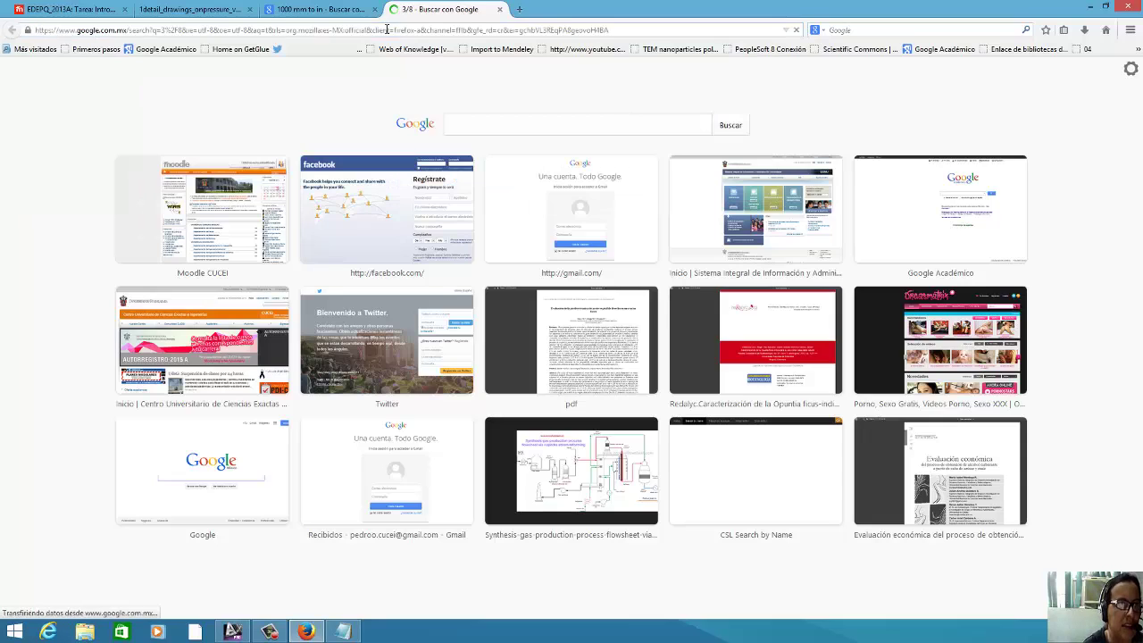
- Record M1 Altura = 39.375 on a new line in the Notepad notes
{"action": "left_click", "coordinate": [343, 9]}
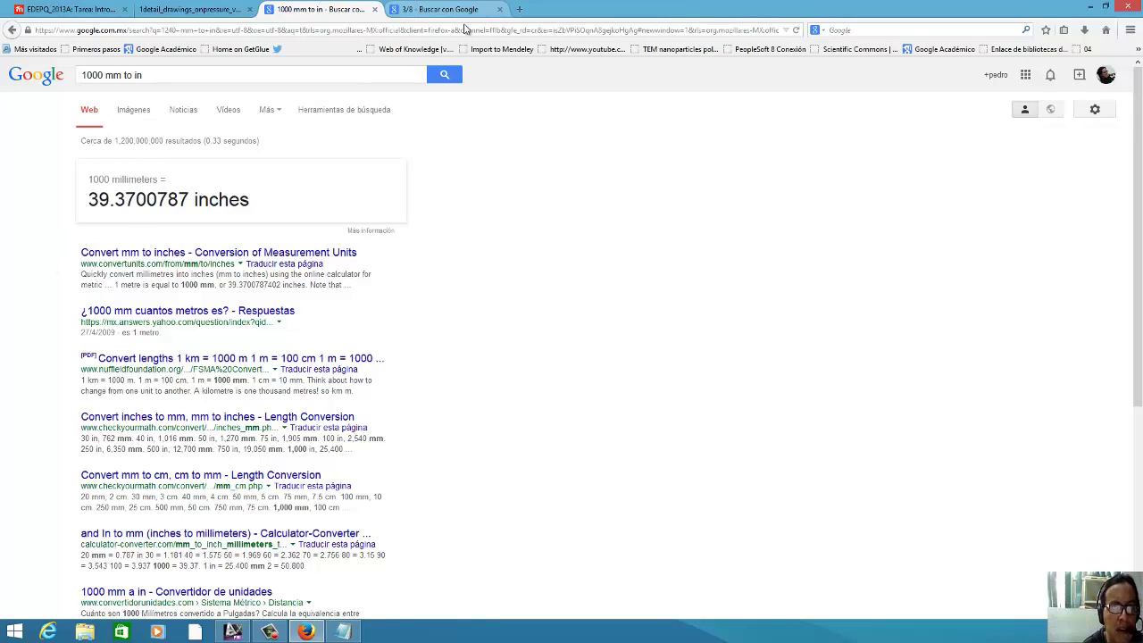
{"action": "left_click", "coordinate": [343, 631]}
{"action": "left_click", "coordinate": [634, 242]}
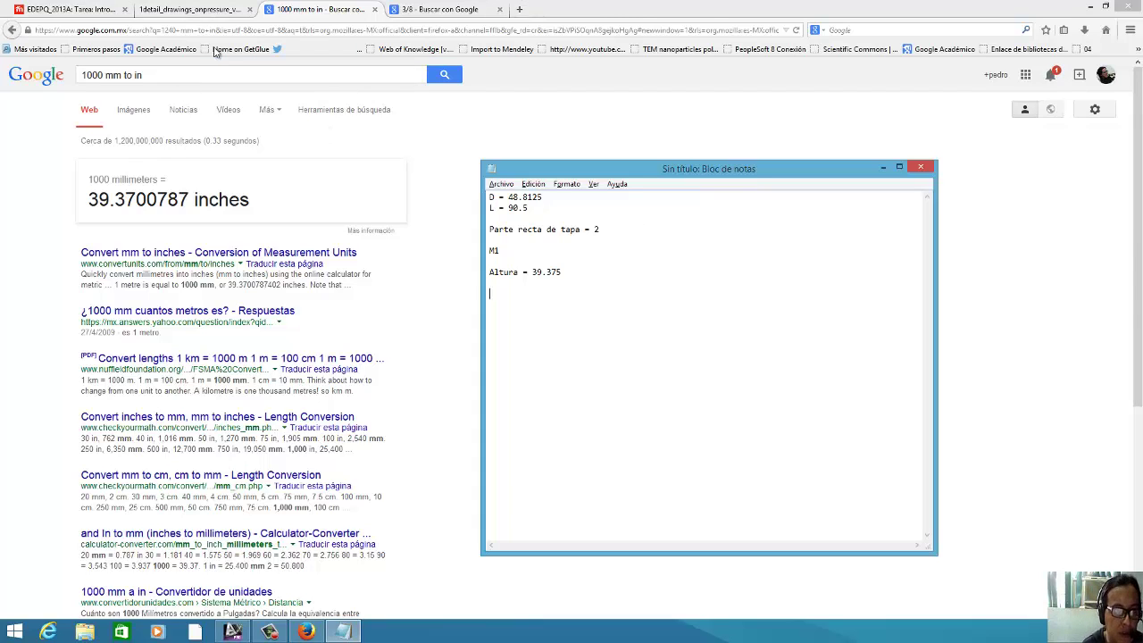
- Bring the pressure-vessel detail drawing back in front in Firefox
{"action": "left_click", "coordinate": [219, 11]}
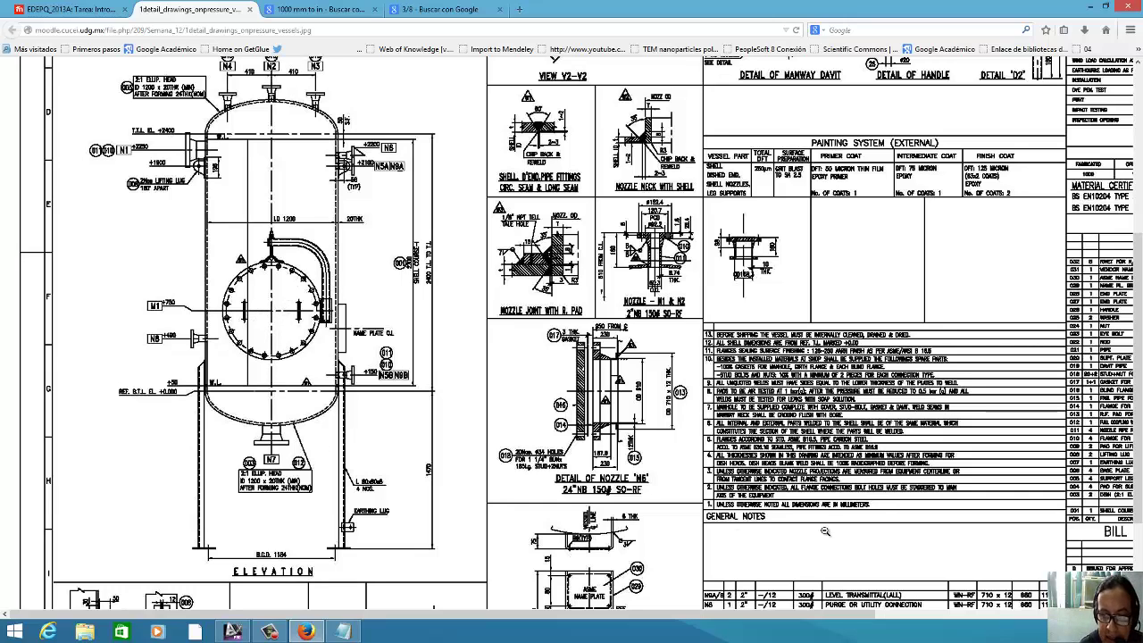
- Pan the vessel drawing to the list of connections, bill of material and title block
{"action": "left_click_drag", "start_coordinate": [857, 616], "coordinate": [1039, 611]}
{"action": "scroll", "coordinate": [1038, 611], "scroll_direction": "right", "scroll_amount": 3}
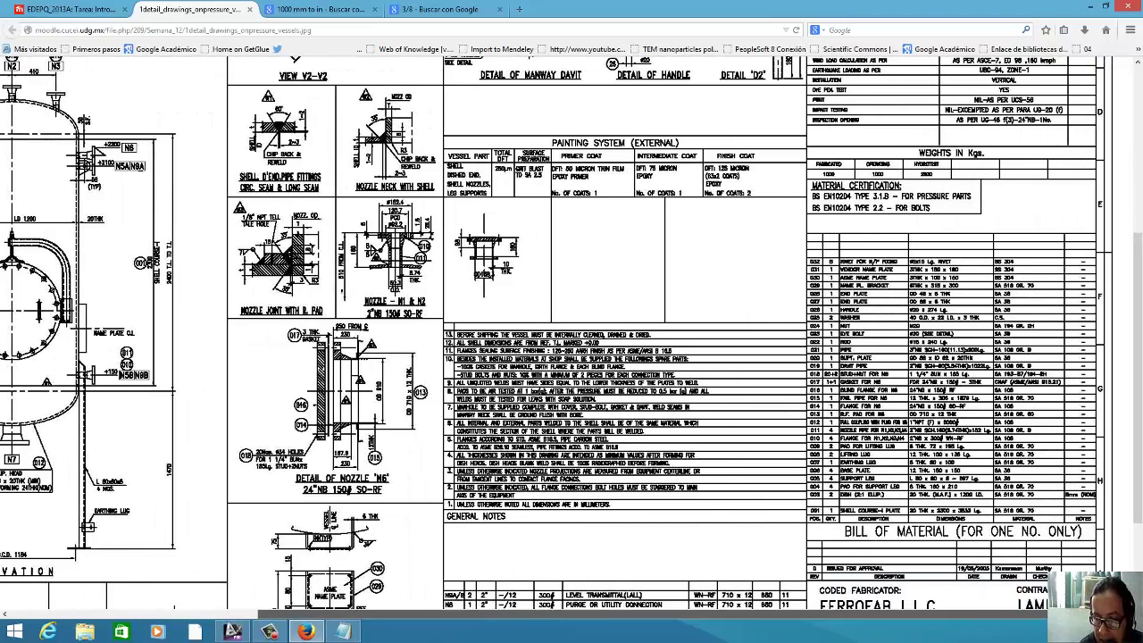
{"action": "scroll", "coordinate": [1038, 611], "scroll_direction": "down", "scroll_amount": 3}
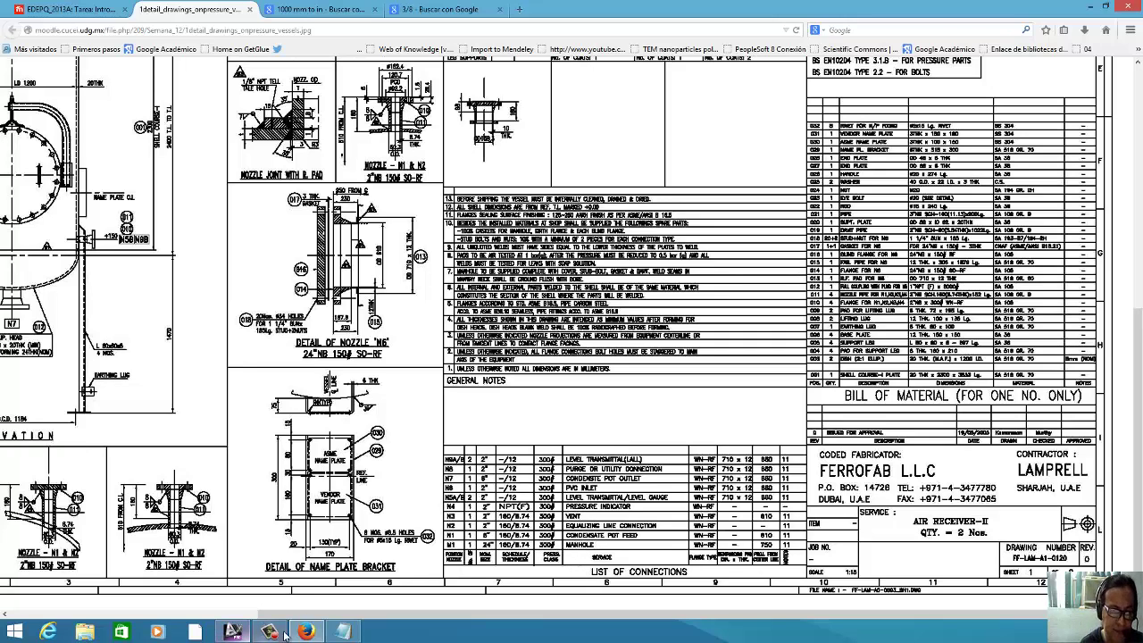
- Make nozzle N-1 a 24-inch manway with BV end type
{"action": "mouse_move", "coordinate": [232, 632]}
{"action": "left_click", "coordinate": [362, 567]}
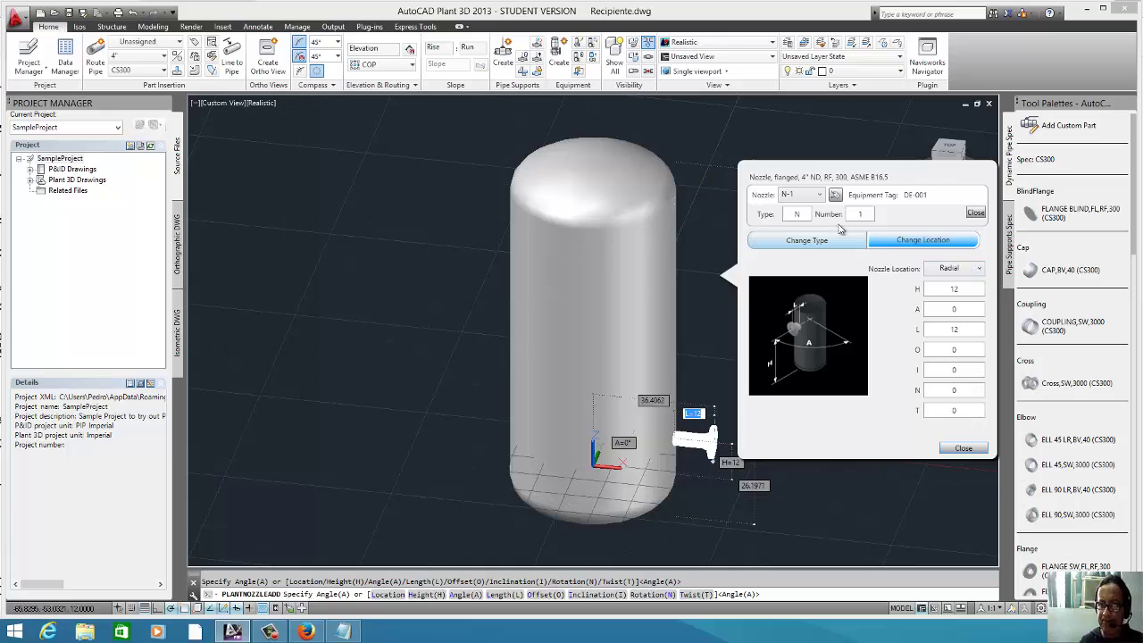
{"action": "left_click", "coordinate": [817, 240]}
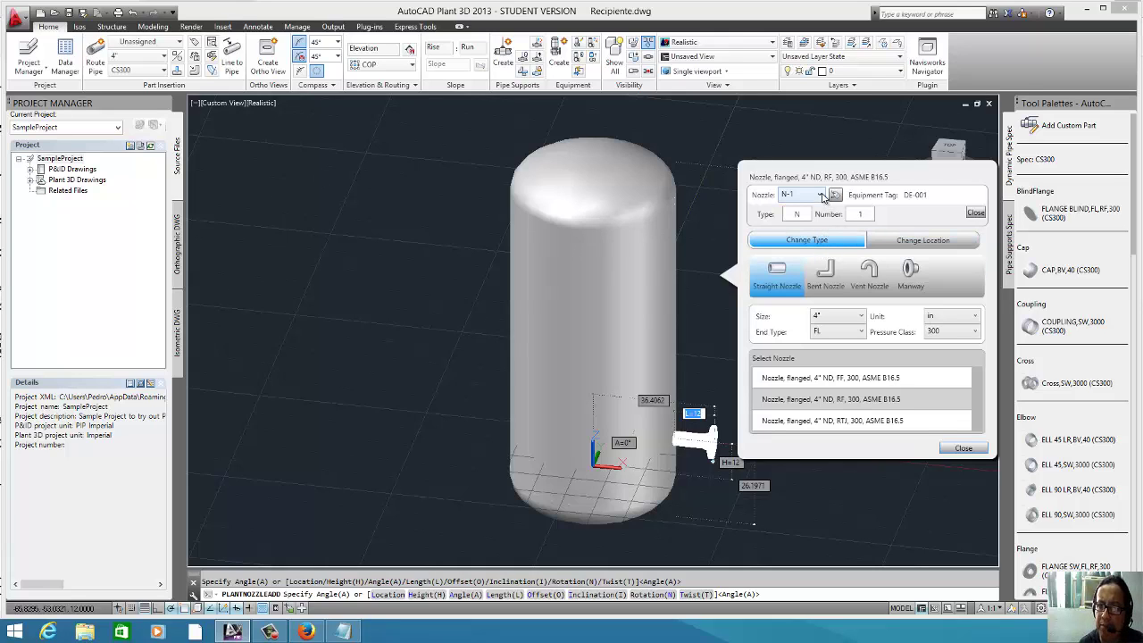
{"action": "double_click", "coordinate": [806, 214]}
{"action": "type", "text": "M"}
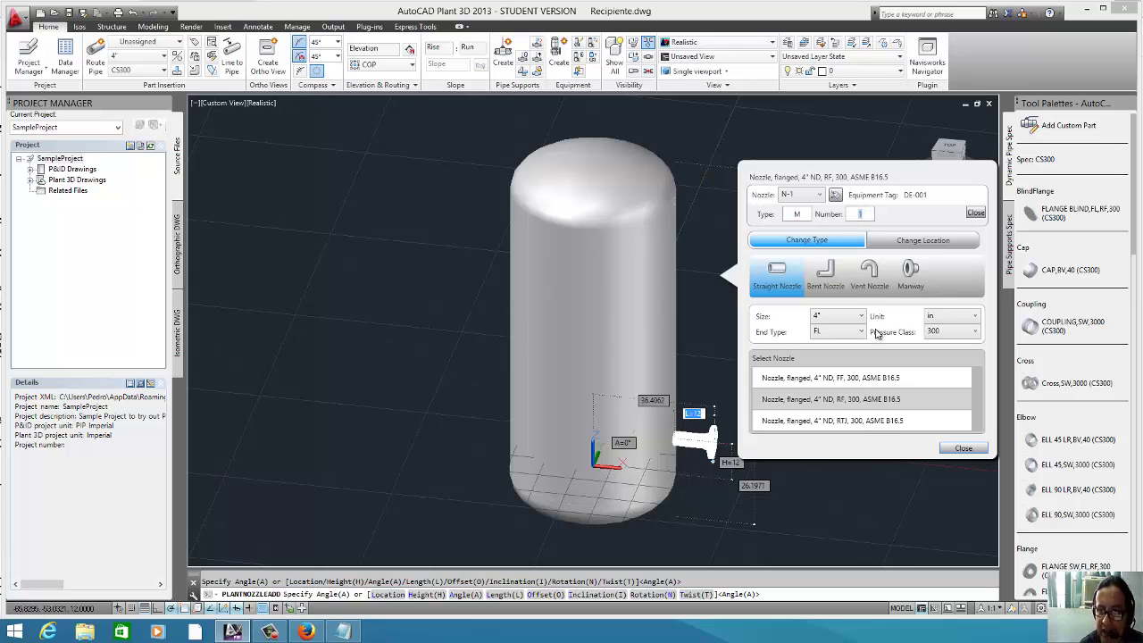
{"action": "left_click", "coordinate": [904, 284]}
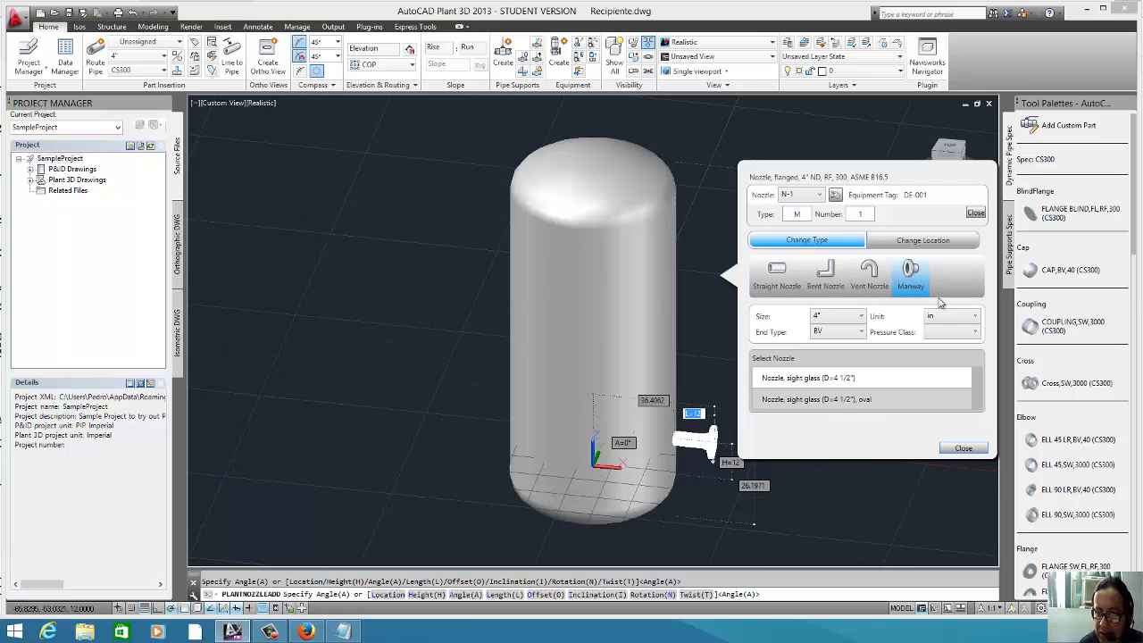
{"action": "left_click", "coordinate": [861, 316]}
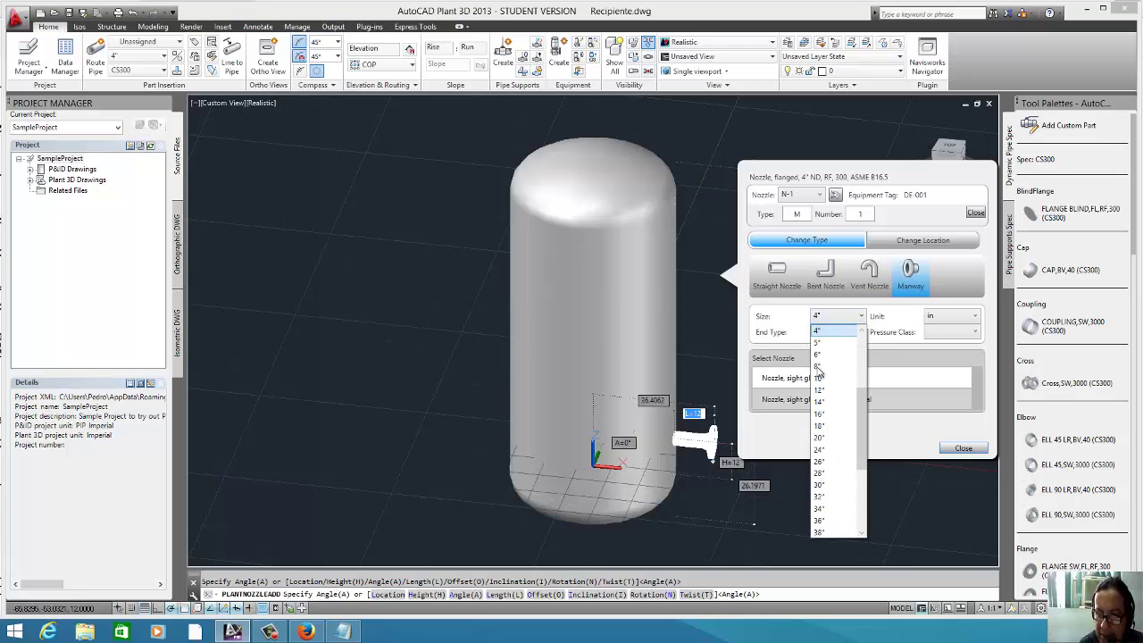
{"action": "left_click", "coordinate": [831, 444]}
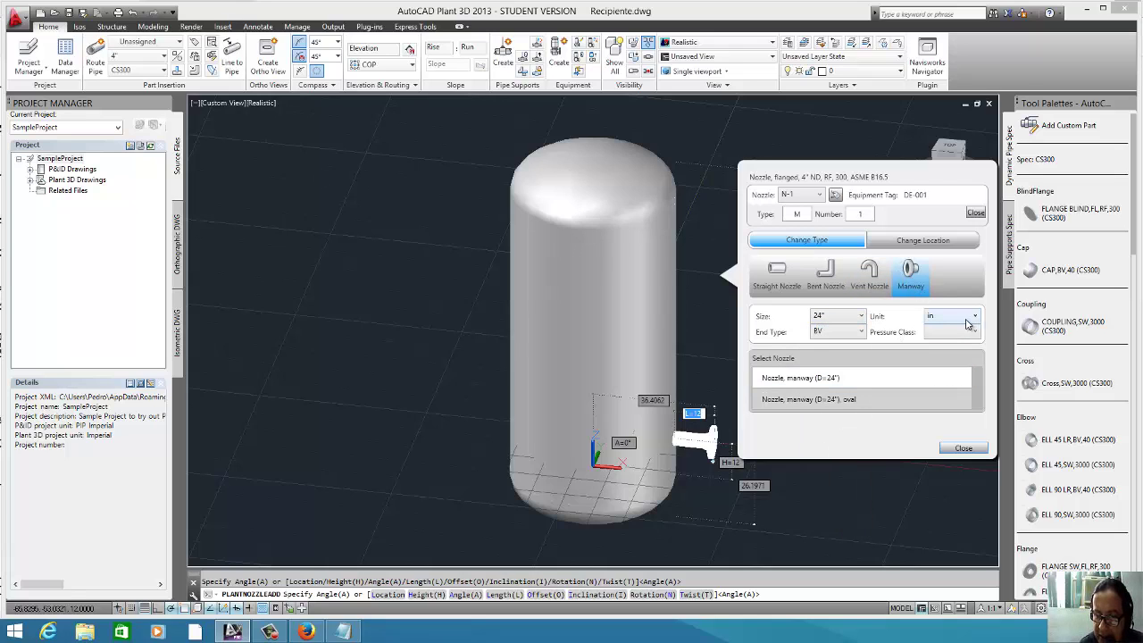
{"action": "left_click", "coordinate": [860, 333]}
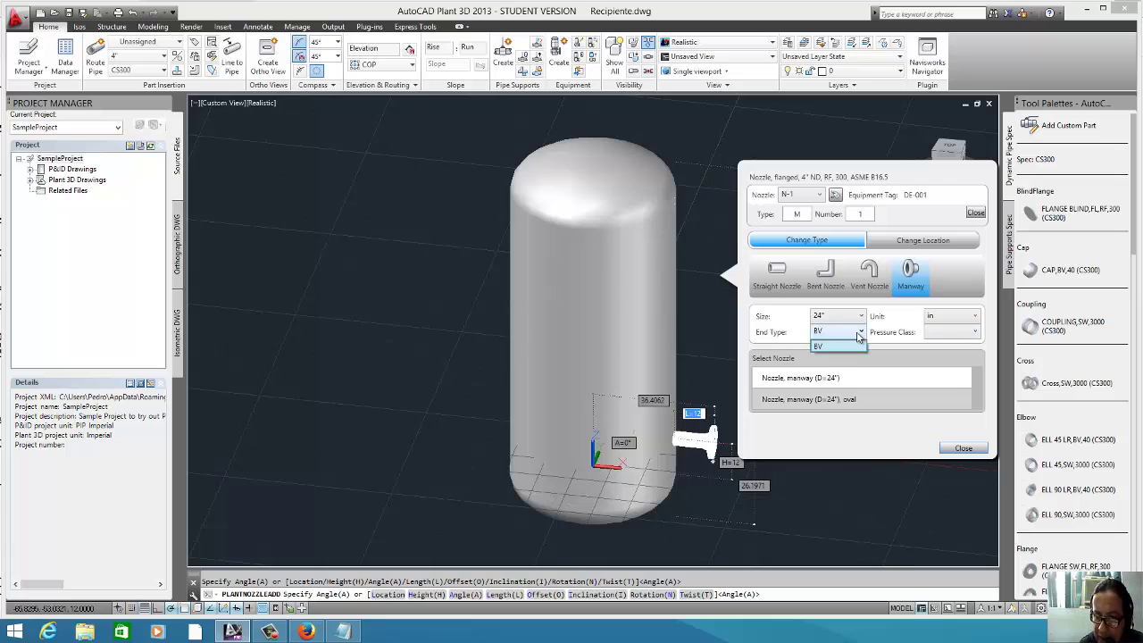
{"action": "left_click", "coordinate": [835, 346]}
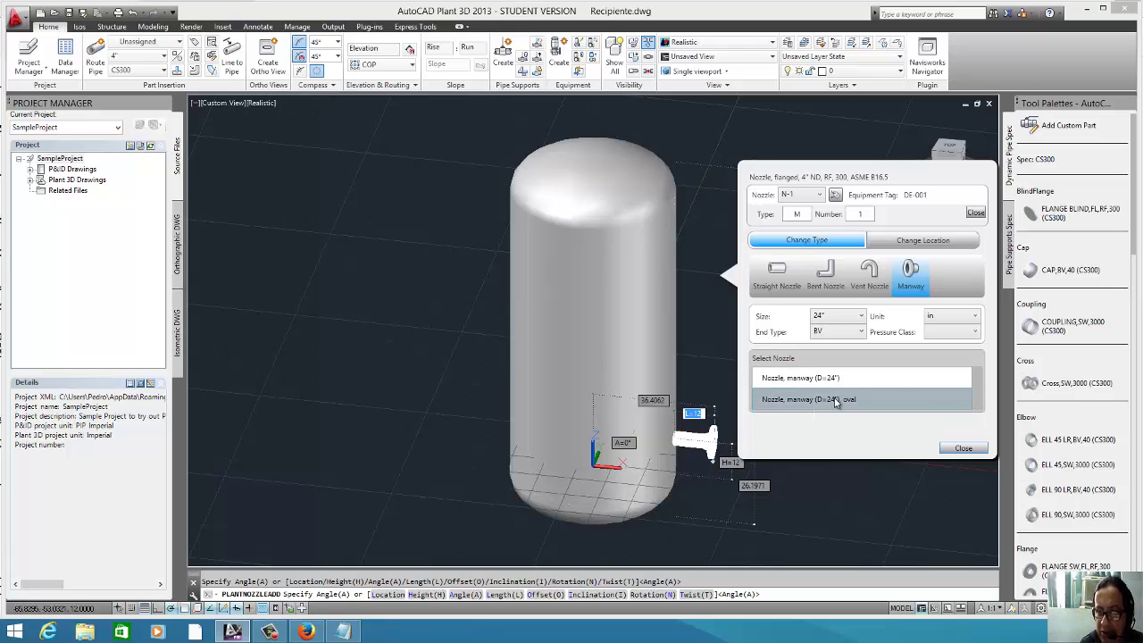
{"action": "left_click", "coordinate": [835, 401]}
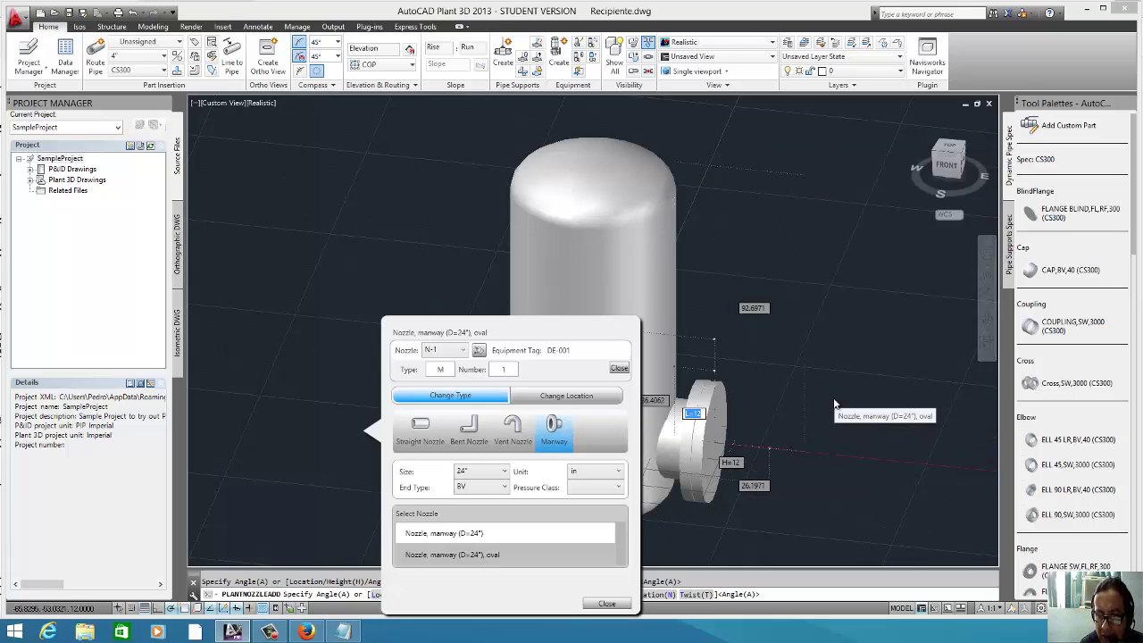
- Show N-1's radial location settings and select the height value 12
{"action": "left_click", "coordinate": [549, 405]}
{"action": "double_click", "coordinate": [582, 446]}
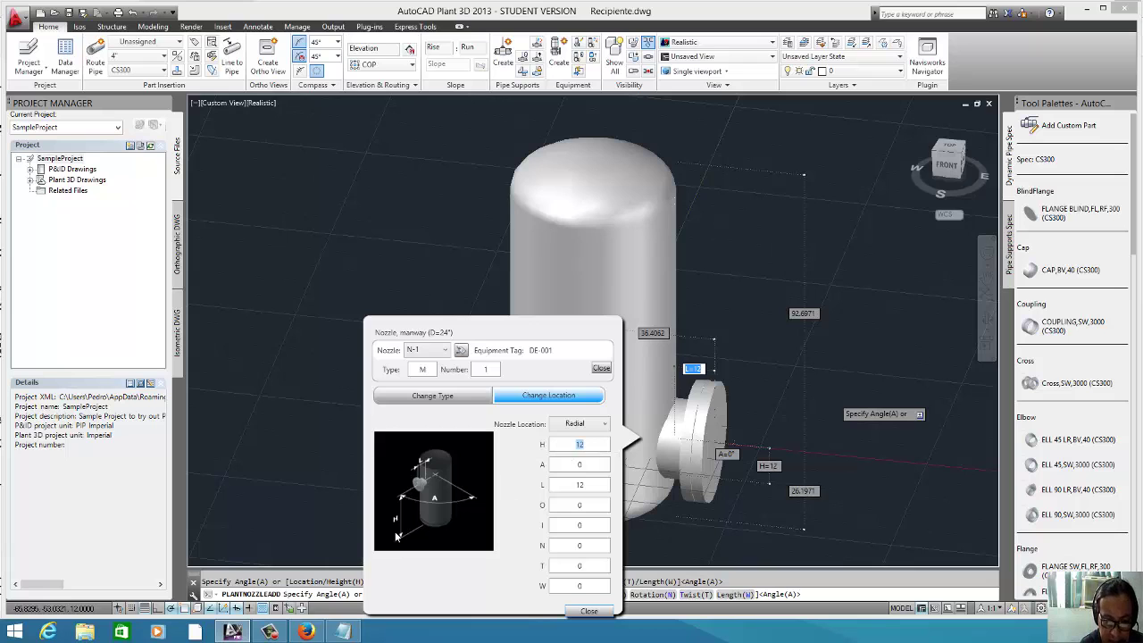
{"action": "key", "text": "alt+Tab"}
- Copy the height value 39.375 from the Notepad notes, undoing a stray edit
{"action": "key", "text": "alt+Tab"}
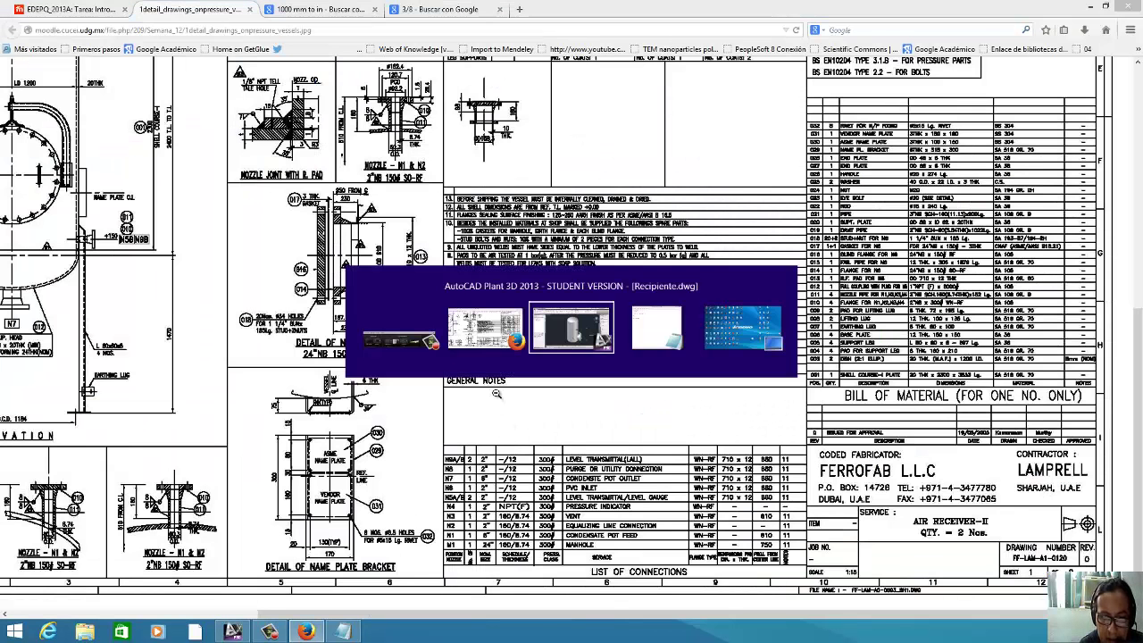
{"action": "key", "text": "alt+Tab"}
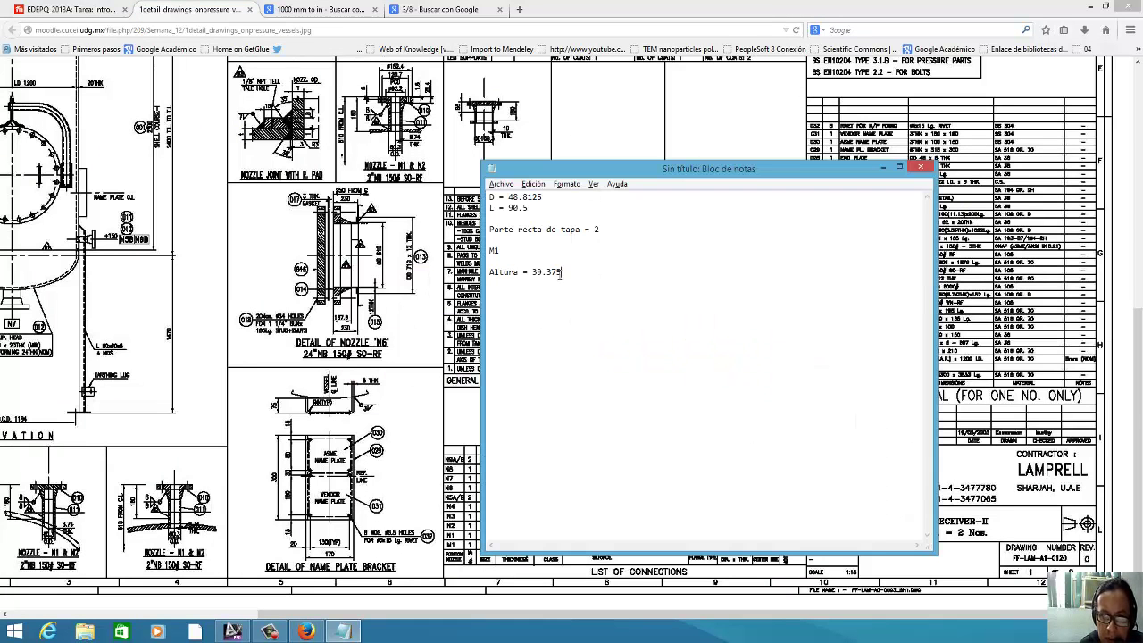
{"action": "mouse_move", "coordinate": [560, 272]}
{"action": "left_mouse_down"}
{"action": "mouse_move", "coordinate": [533, 284]}
{"action": "mouse_move", "coordinate": [534, 272]}
{"action": "left_mouse_up"}
{"action": "type", "text": "c"}
{"action": "key", "text": "alt"}
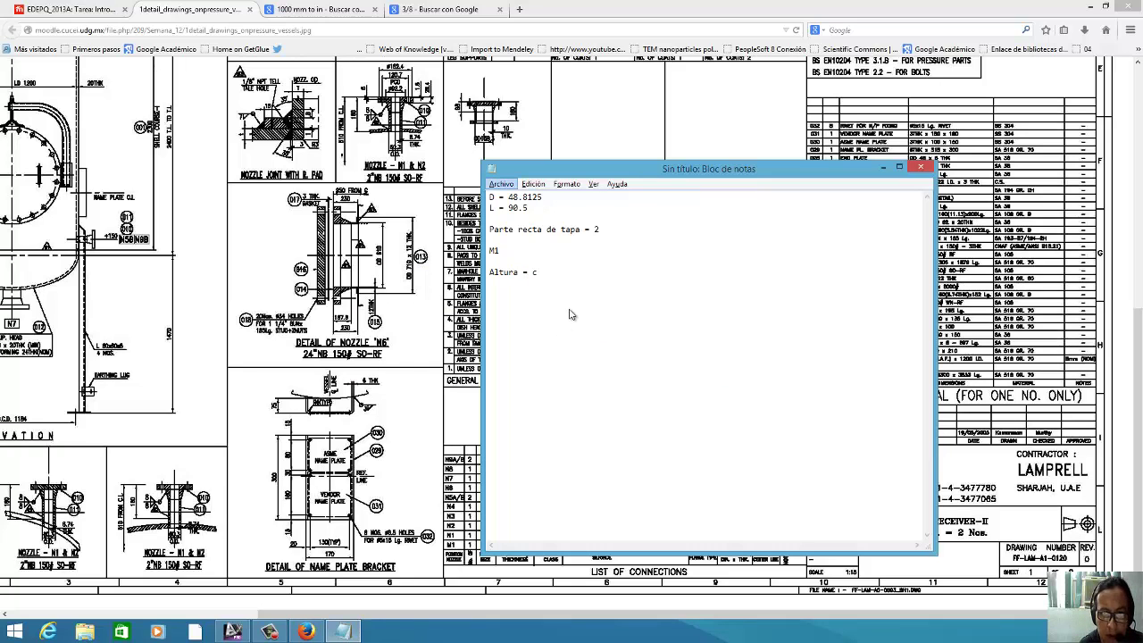
{"action": "left_click", "coordinate": [557, 276]}
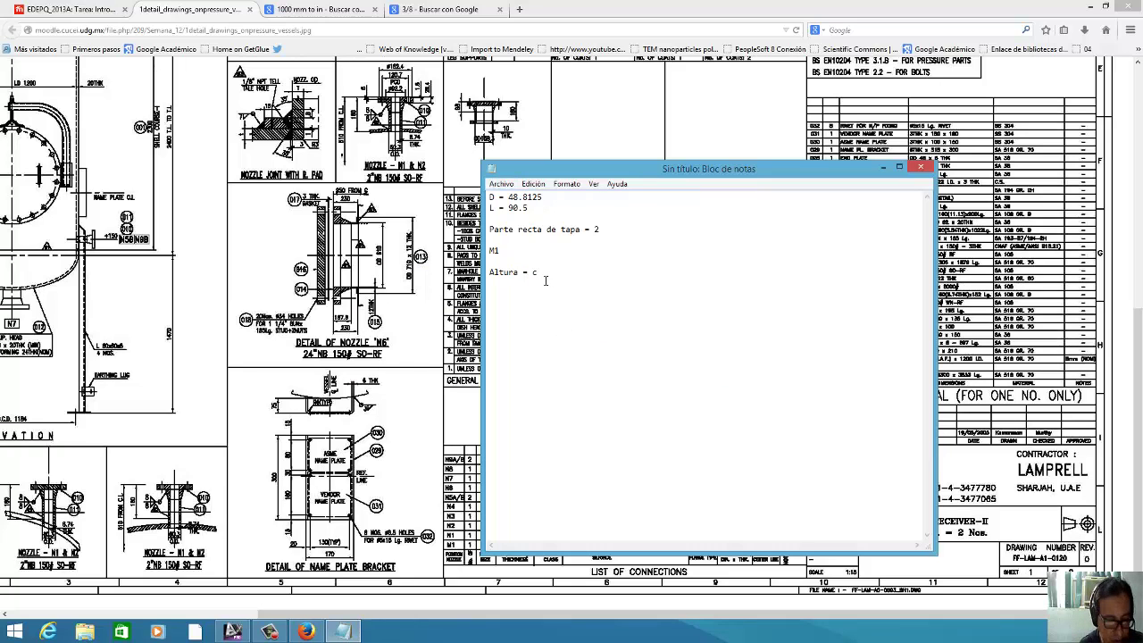
{"action": "key", "text": "ctrl+z"}
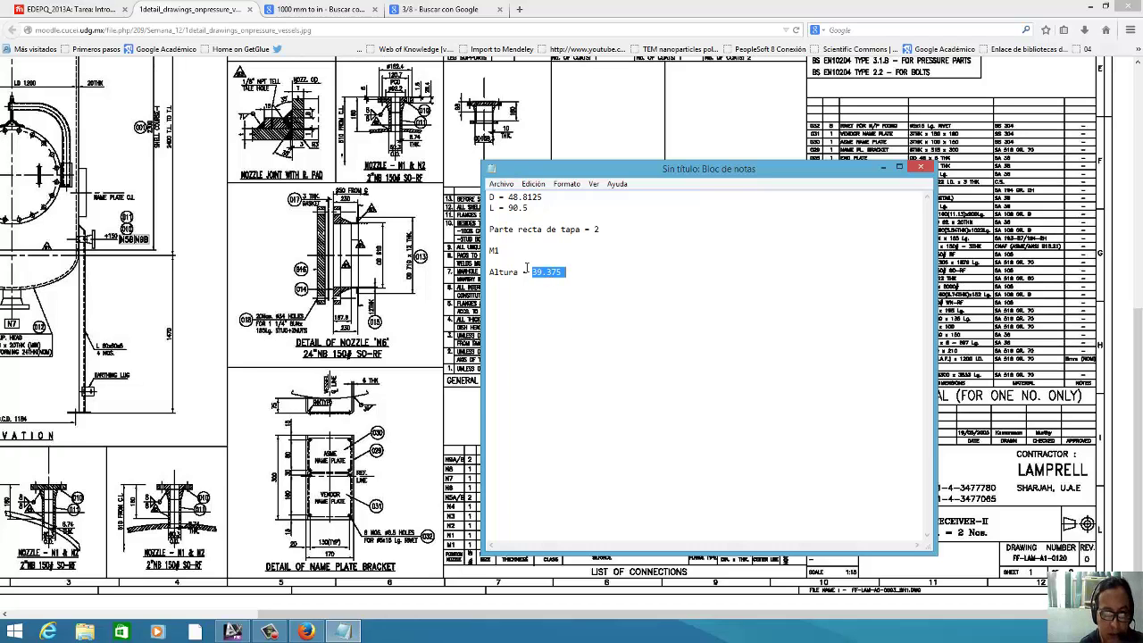
{"action": "key", "text": "alt+Tab"}
{"action": "key", "text": "alt+Tab"}
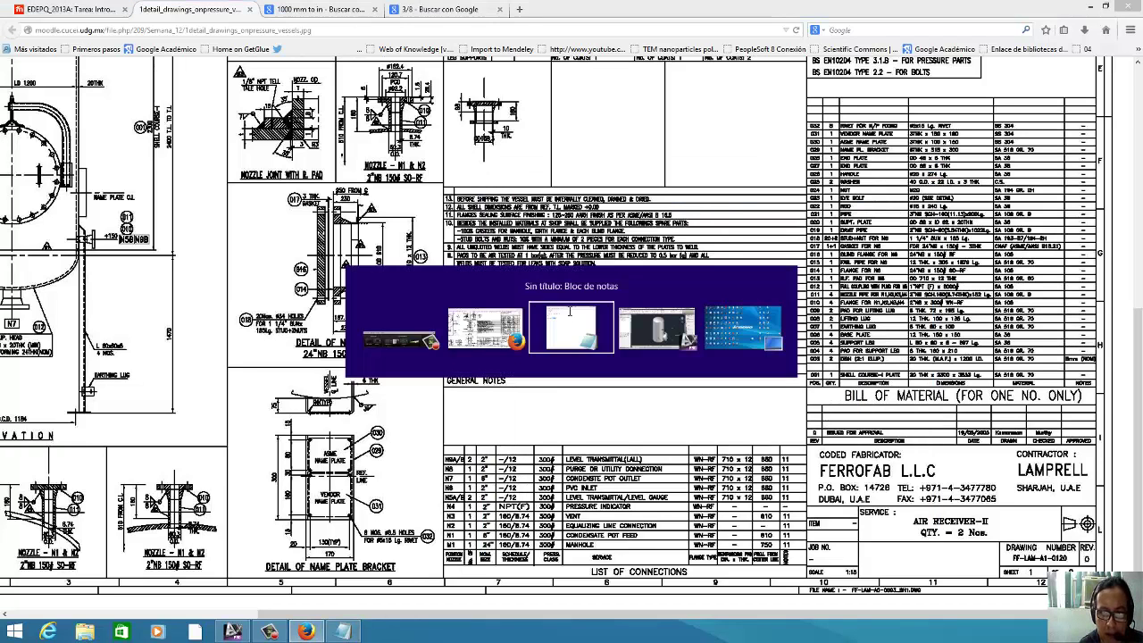
{"action": "key", "text": "alt+Tab"}
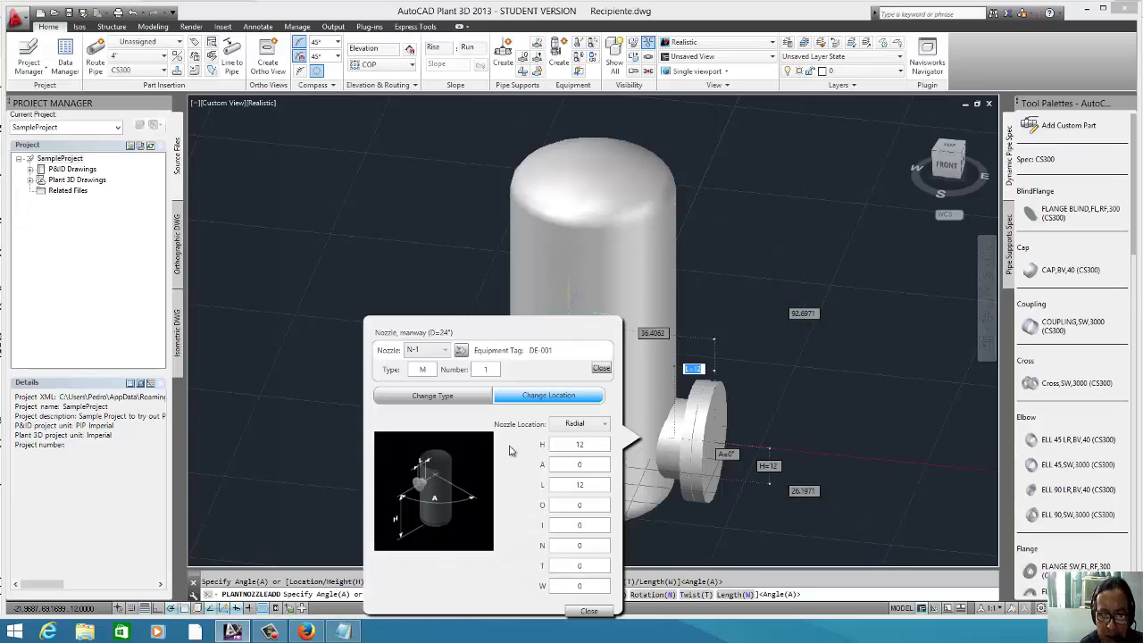
- Set the N-1 manway height H to 39.375
{"action": "double_click", "coordinate": [586, 443]}
{"action": "type", "text": "39.375"}
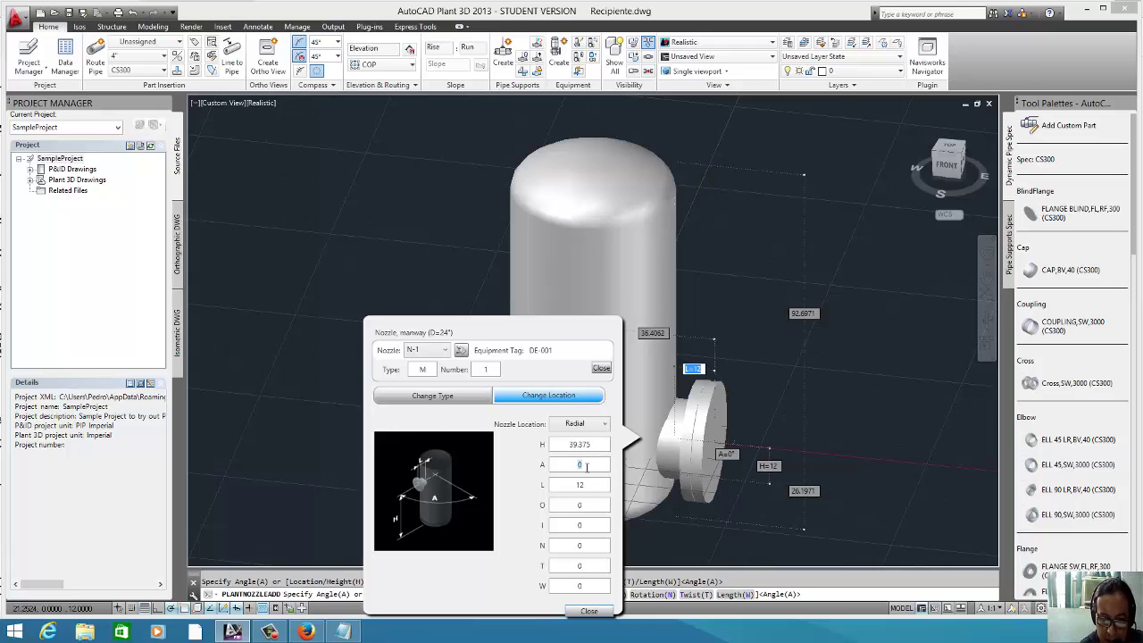
{"action": "key", "text": "Tab"}
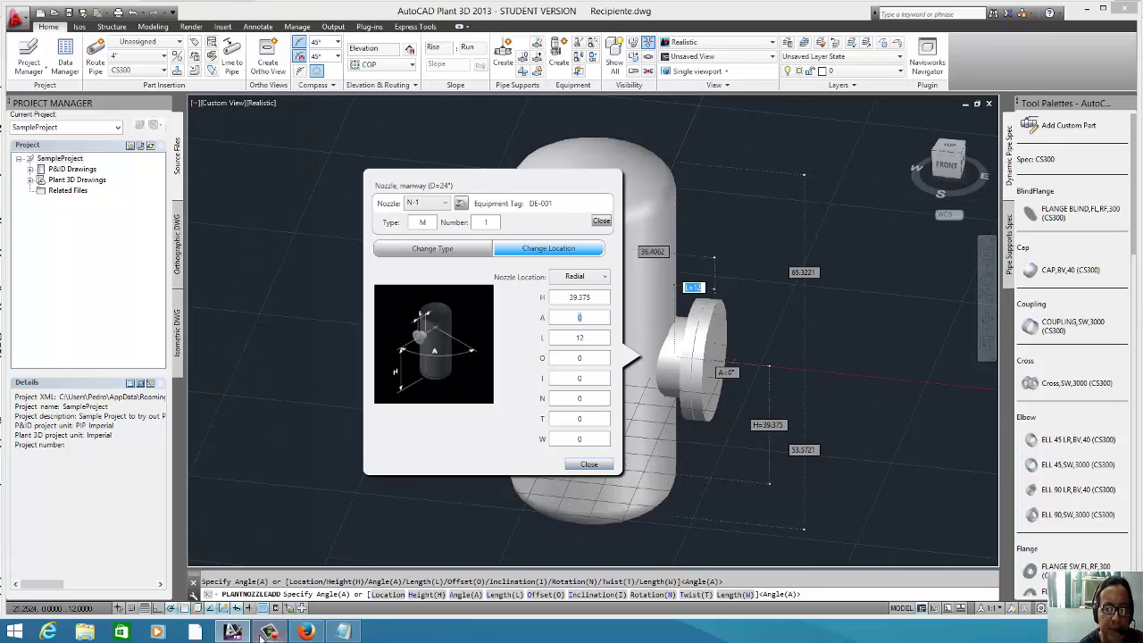
{"action": "left_click", "coordinate": [305, 632]}
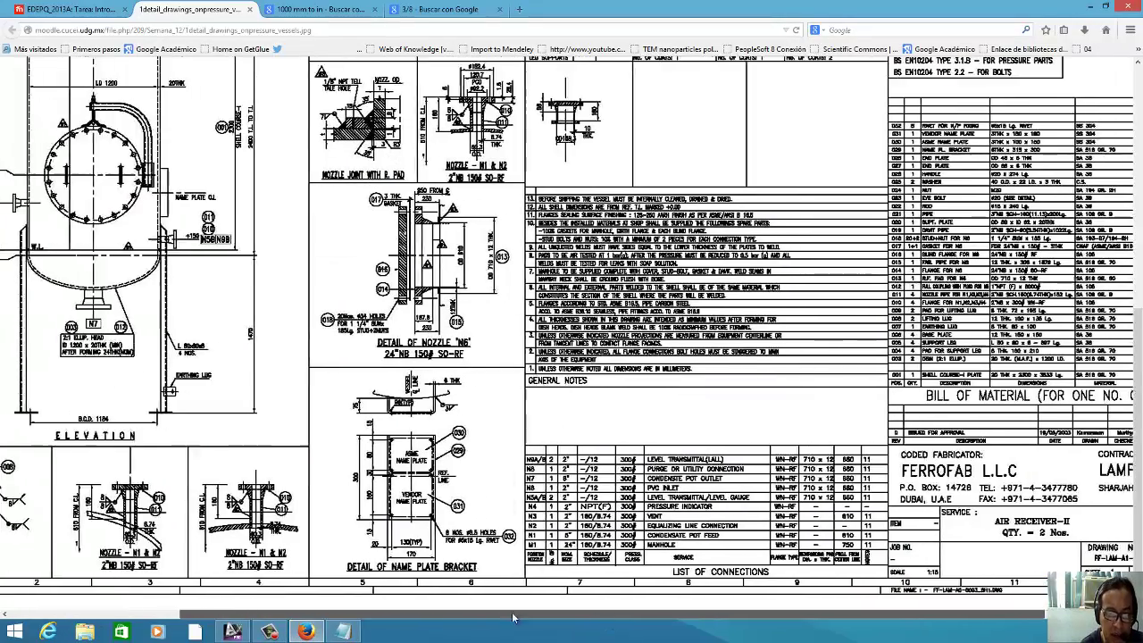
- Convert 750 mm to inches in Google Search (29.5275591 in)
{"action": "left_click_drag", "start_coordinate": [596, 618], "coordinate": [440, 618]}
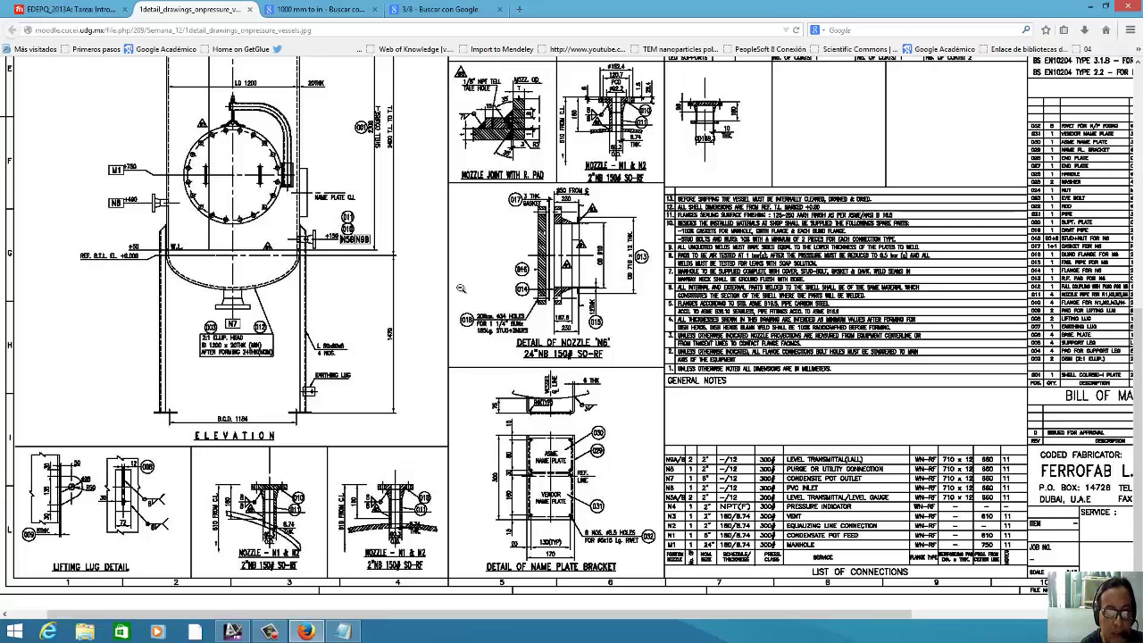
{"action": "left_click", "coordinate": [264, 7]}
{"action": "double_click", "coordinate": [93, 75]}
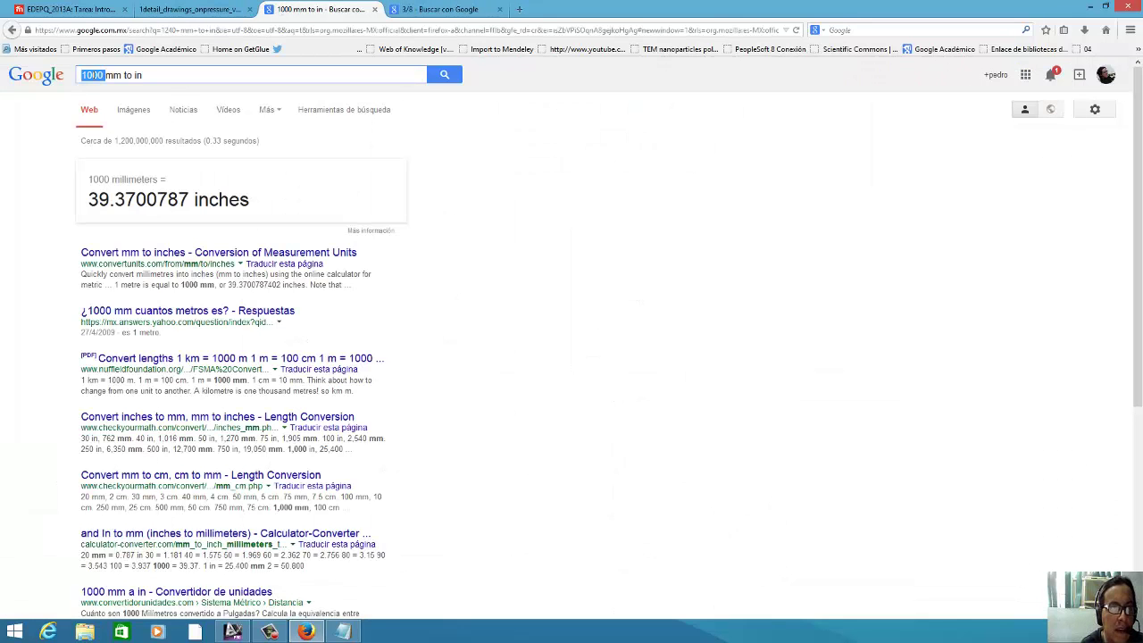
{"action": "type", "text": "750"}
{"action": "key", "text": "Return"}
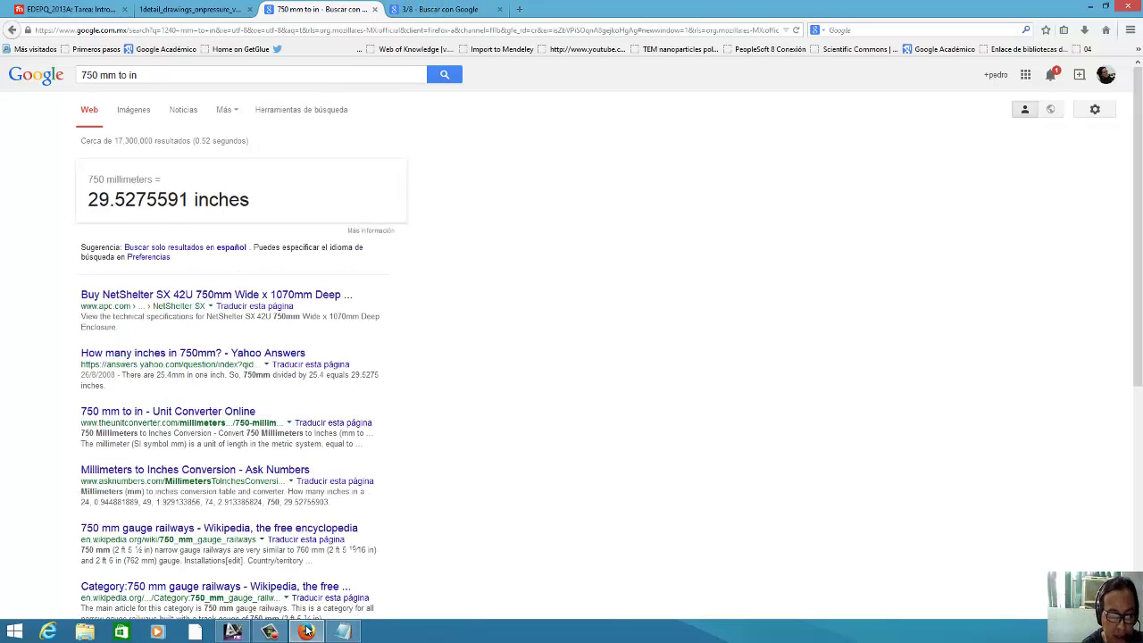
{"action": "left_click", "coordinate": [232, 631]}
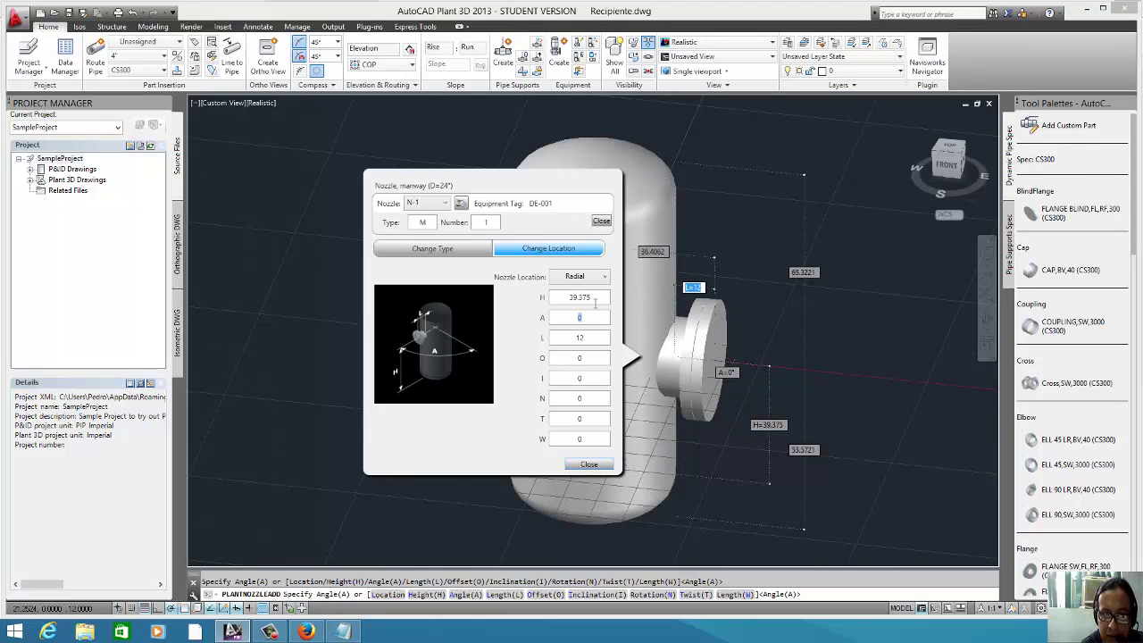
- Change the N-1 manway height H to 29.5
{"action": "key", "text": "shift+Tab"}
{"action": "type", "text": "29.5"}
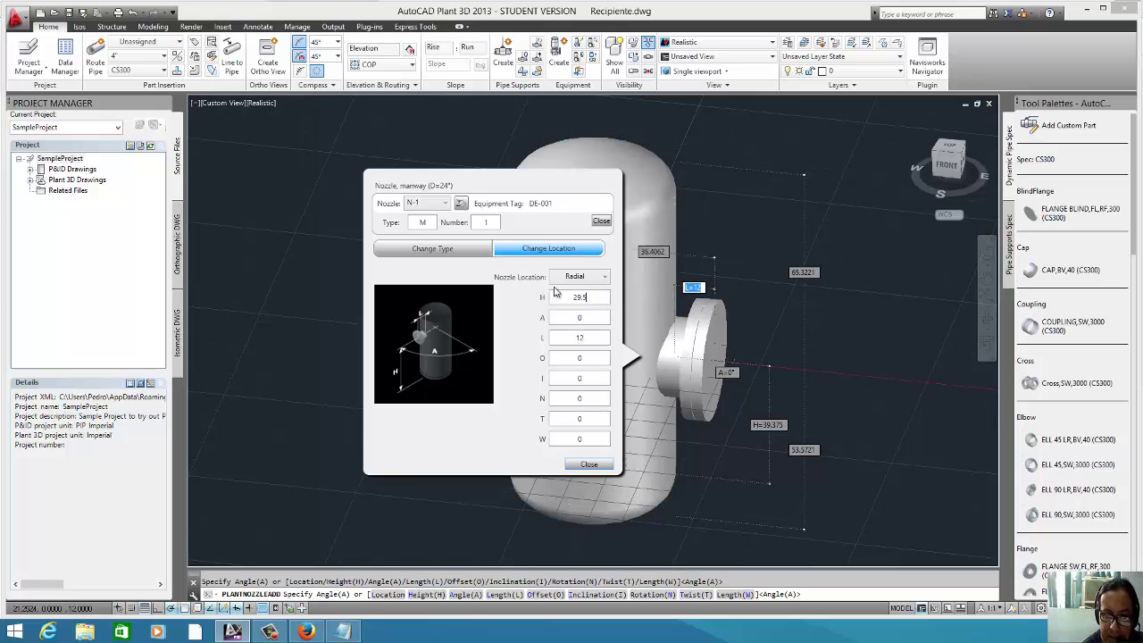
{"action": "key", "text": "Tab"}
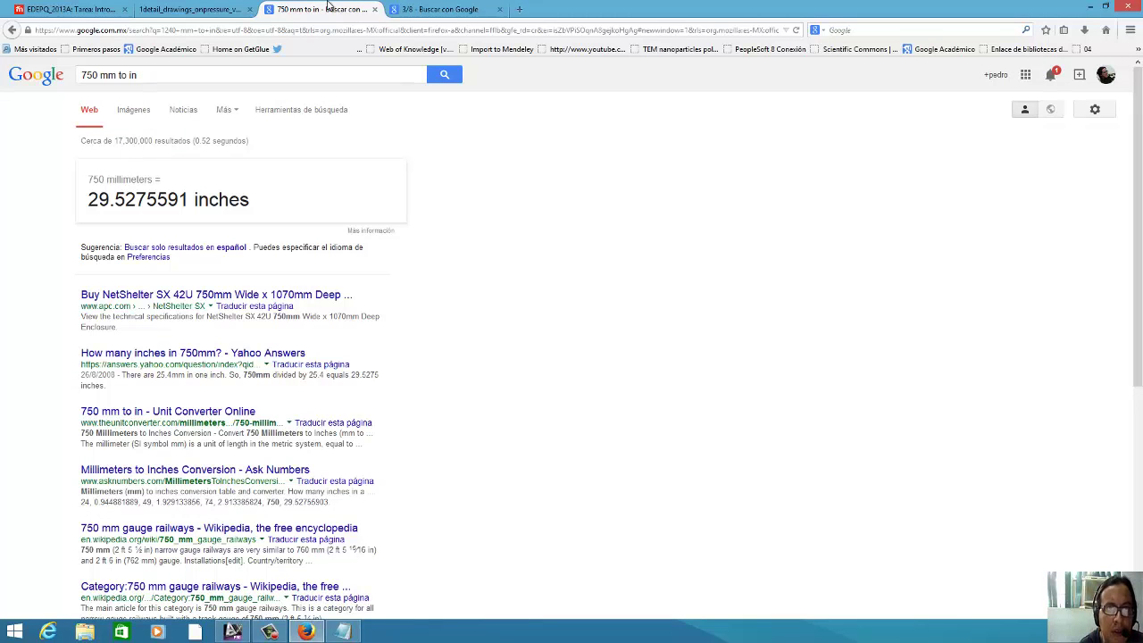
- Scroll the vessel detail drawing to inspect the orientation plan and upper details
{"action": "left_click", "coordinate": [177, 9]}
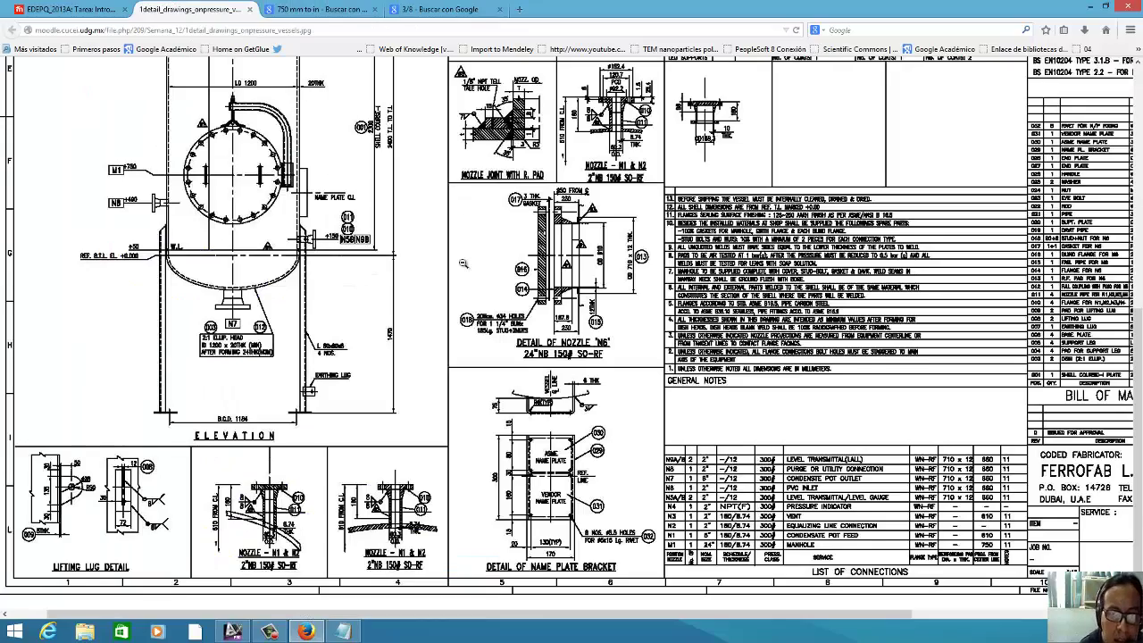
{"action": "scroll", "coordinate": [402, 358], "scroll_direction": "up", "scroll_amount": 3}
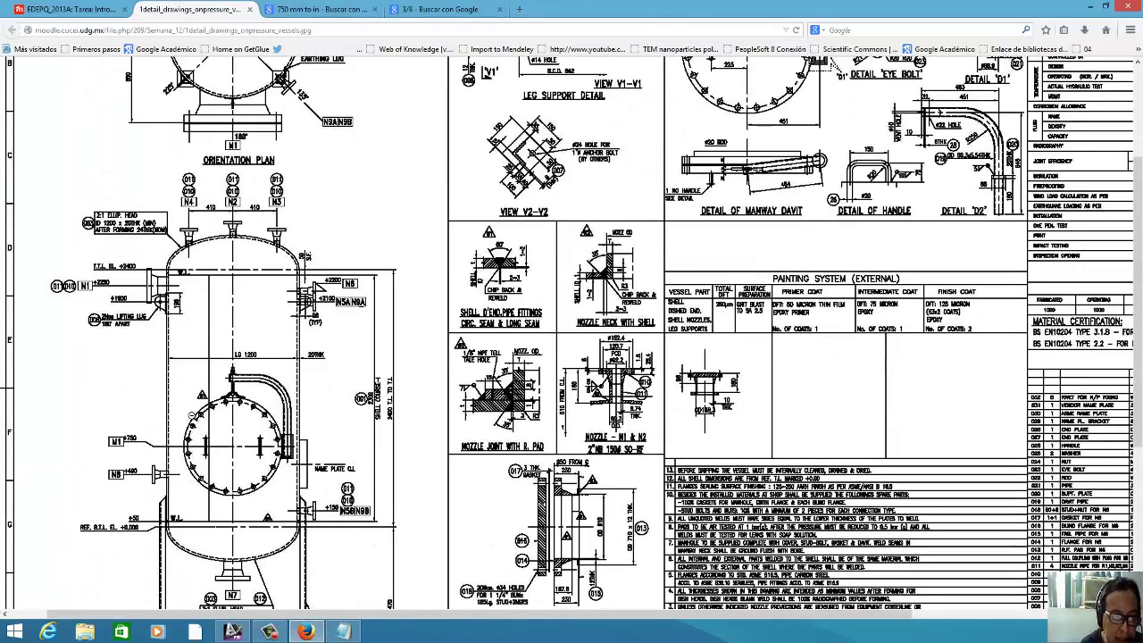
{"action": "scroll", "coordinate": [706, 344], "scroll_direction": "up", "scroll_amount": 2}
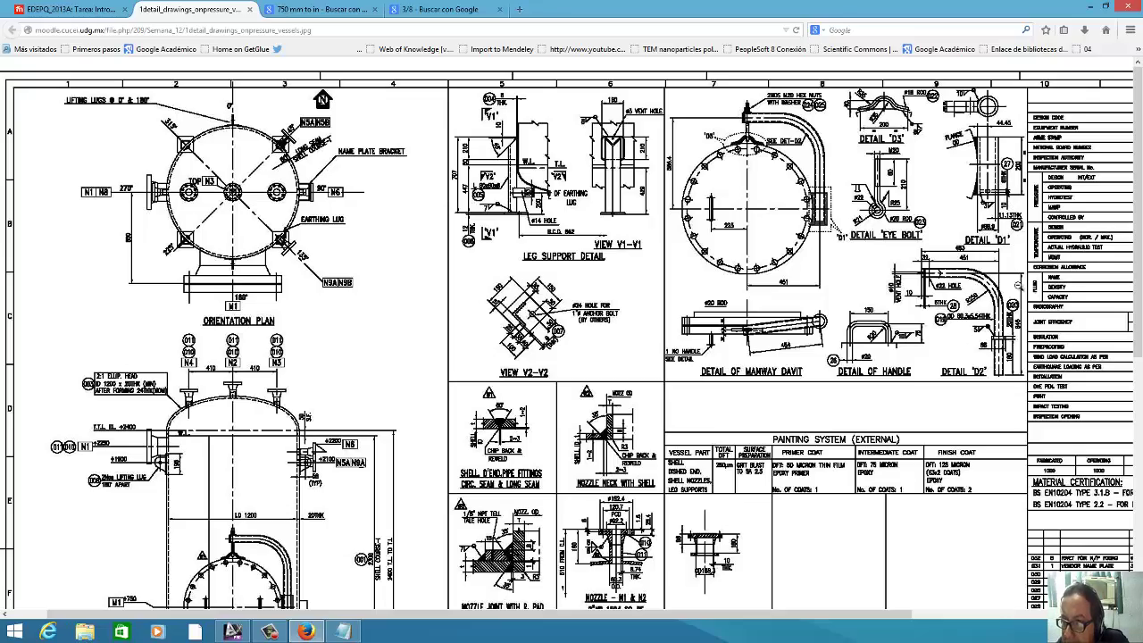
{"action": "scroll", "coordinate": [839, 270], "scroll_direction": "down", "scroll_amount": 5}
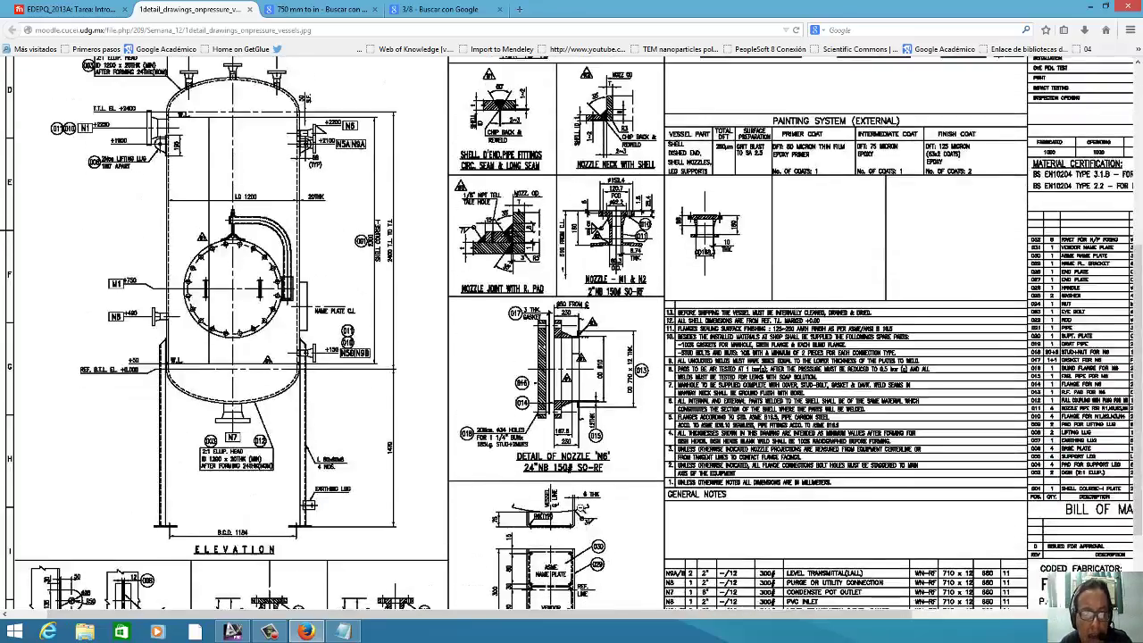
{"action": "scroll", "coordinate": [238, 234], "scroll_direction": "up", "scroll_amount": 5}
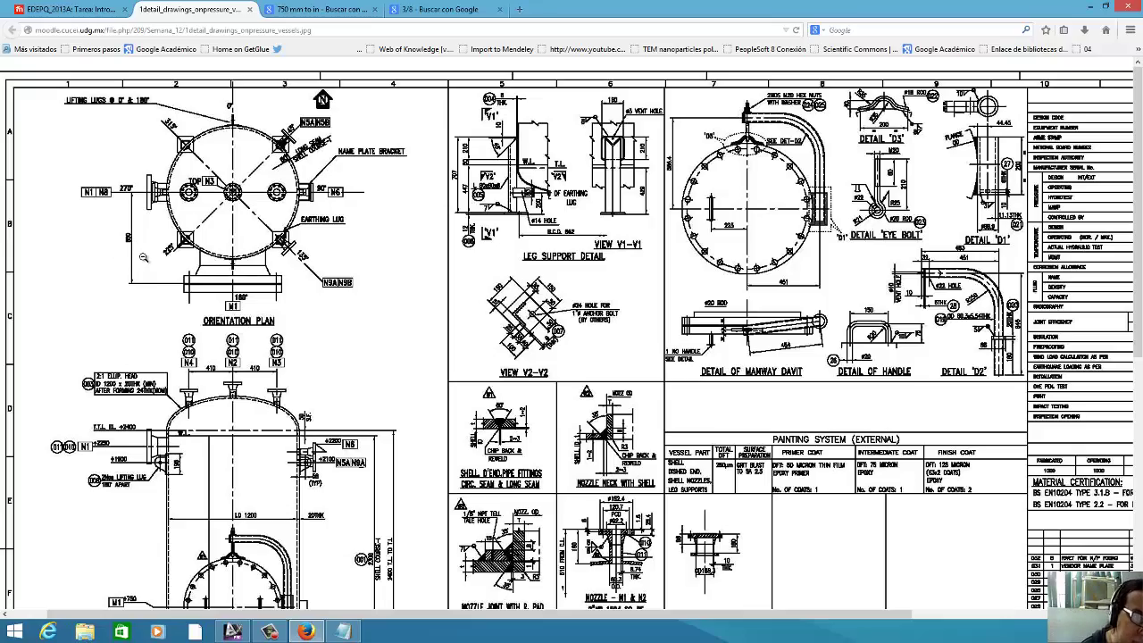
{"action": "scroll", "coordinate": [140, 249], "scroll_direction": "down", "scroll_amount": 3}
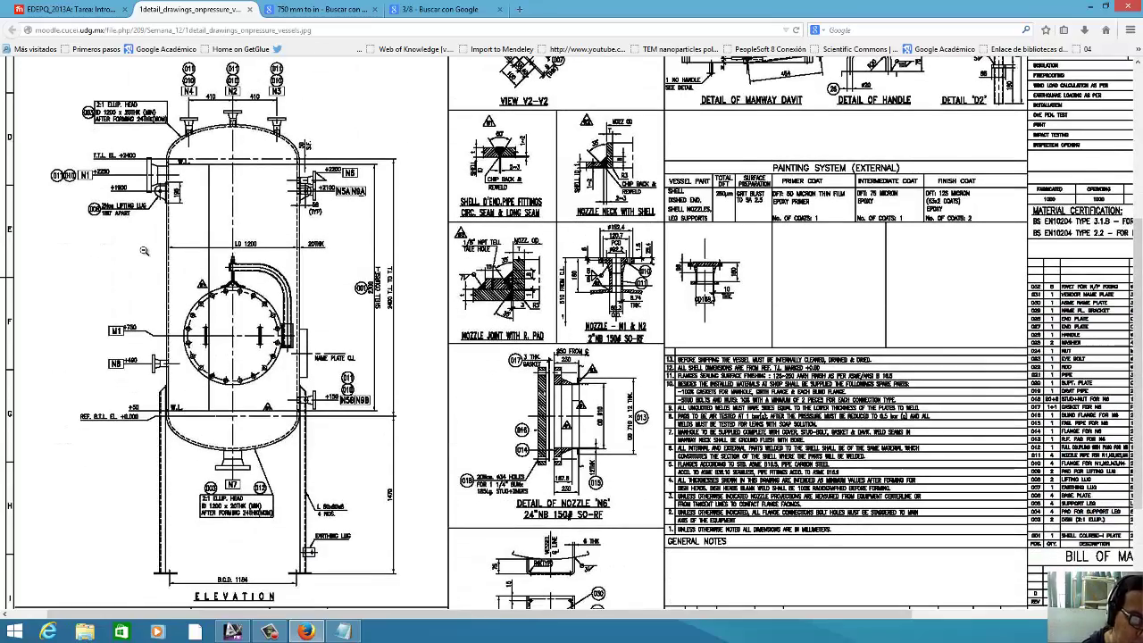
{"action": "scroll", "coordinate": [143, 251], "scroll_direction": "up", "scroll_amount": 3}
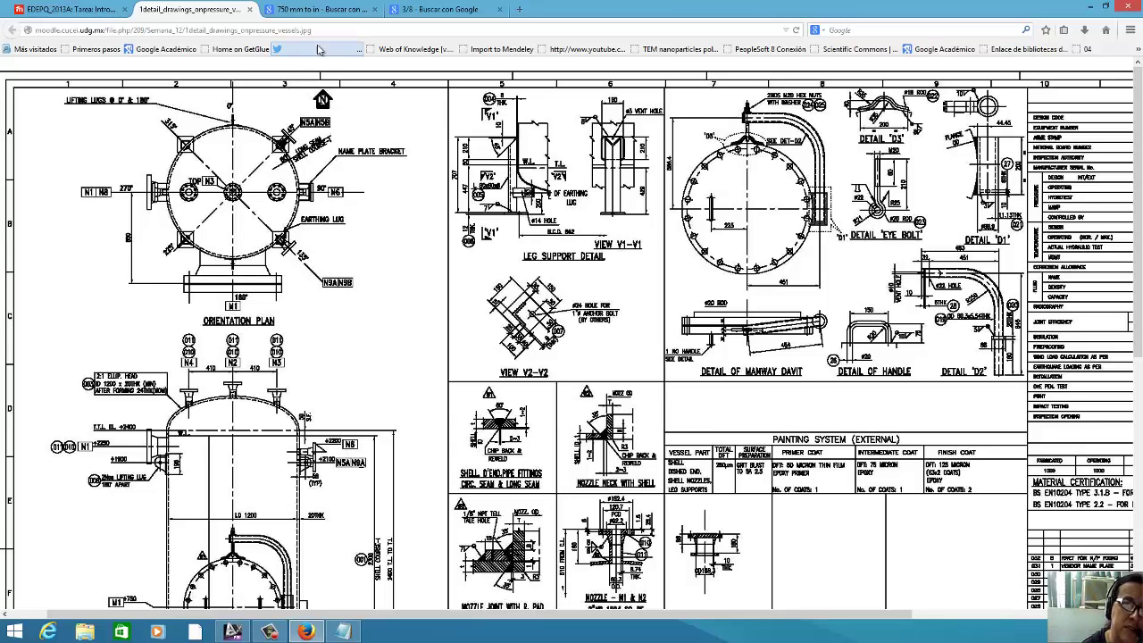
- Calculate 800-620 in Google and convert 180 mm to inches
{"action": "left_click", "coordinate": [326, 11]}
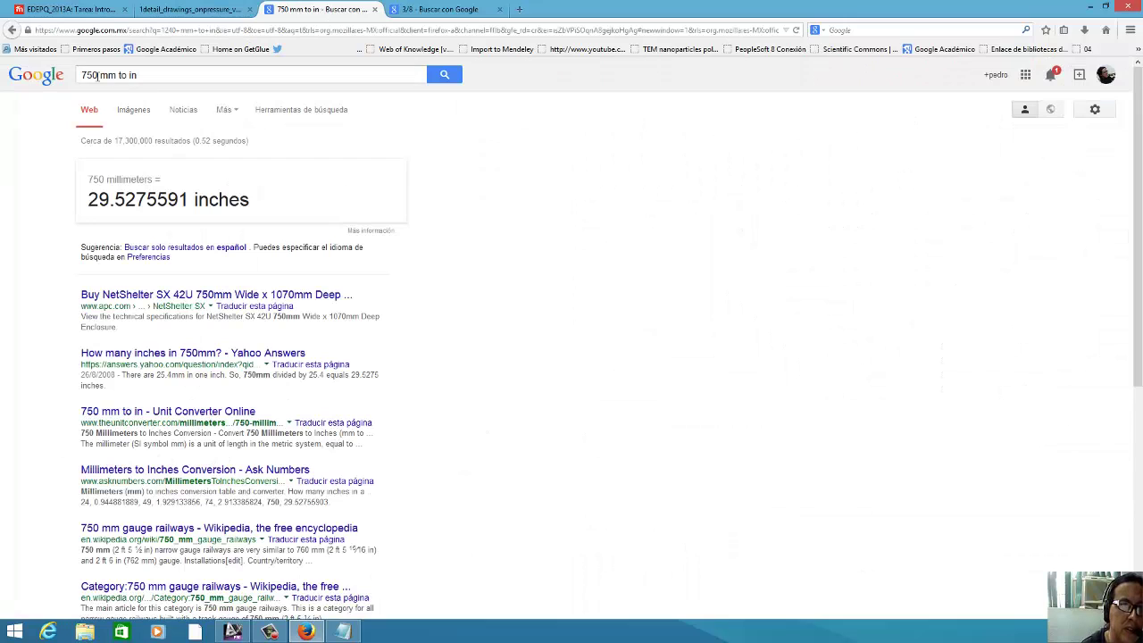
{"action": "left_click", "coordinate": [451, 10]}
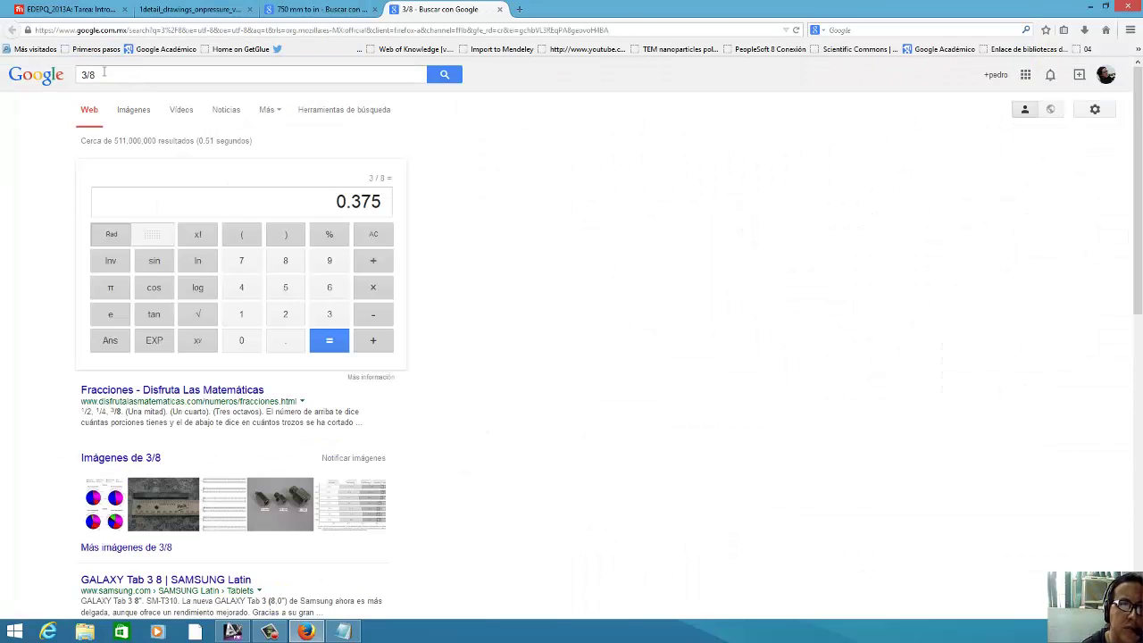
{"action": "type", "text": "800-6"}
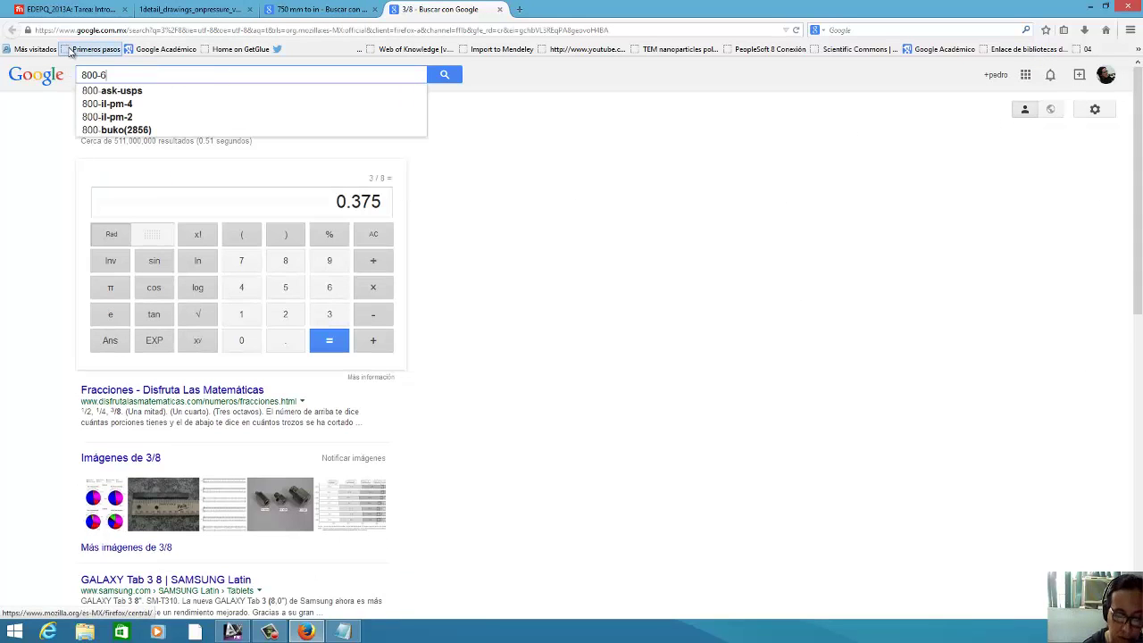
{"action": "type", "text": "20"}
{"action": "key", "text": "Return"}
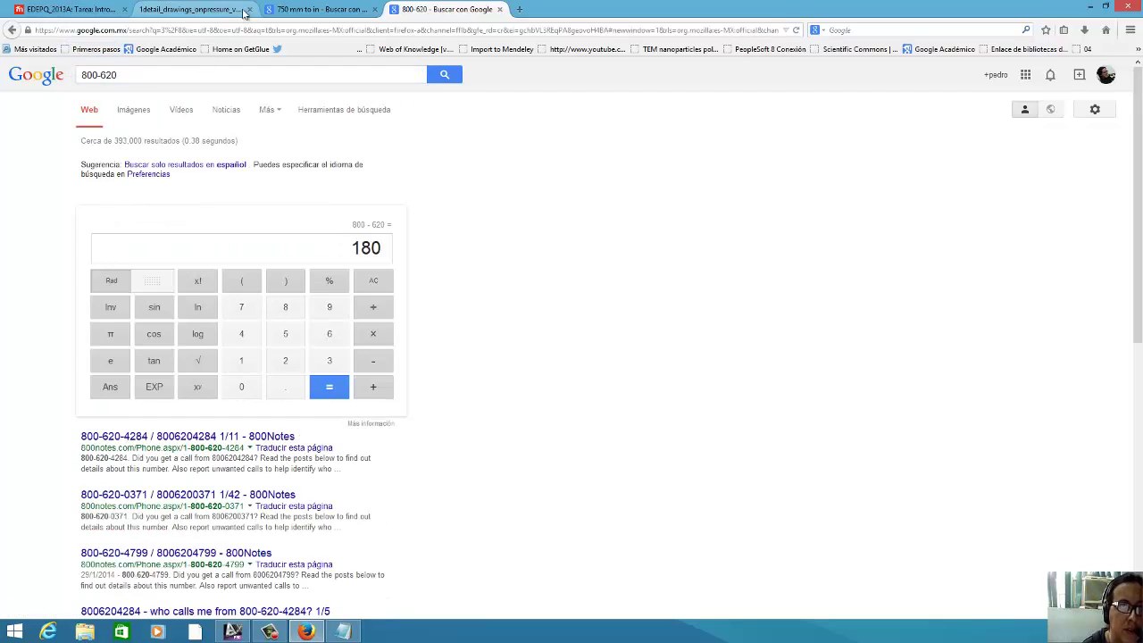
{"action": "left_click", "coordinate": [317, 9]}
{"action": "double_click", "coordinate": [88, 75]}
{"action": "key", "text": "BackSpace"}
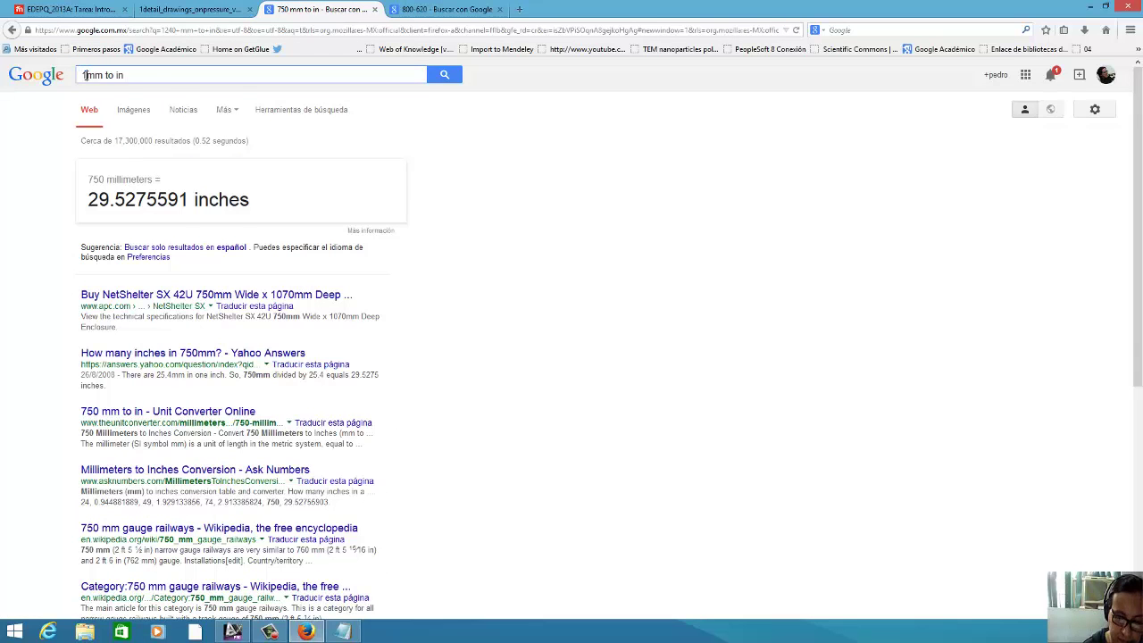
{"action": "type", "text": "180"}
{"action": "key", "text": "Return"}
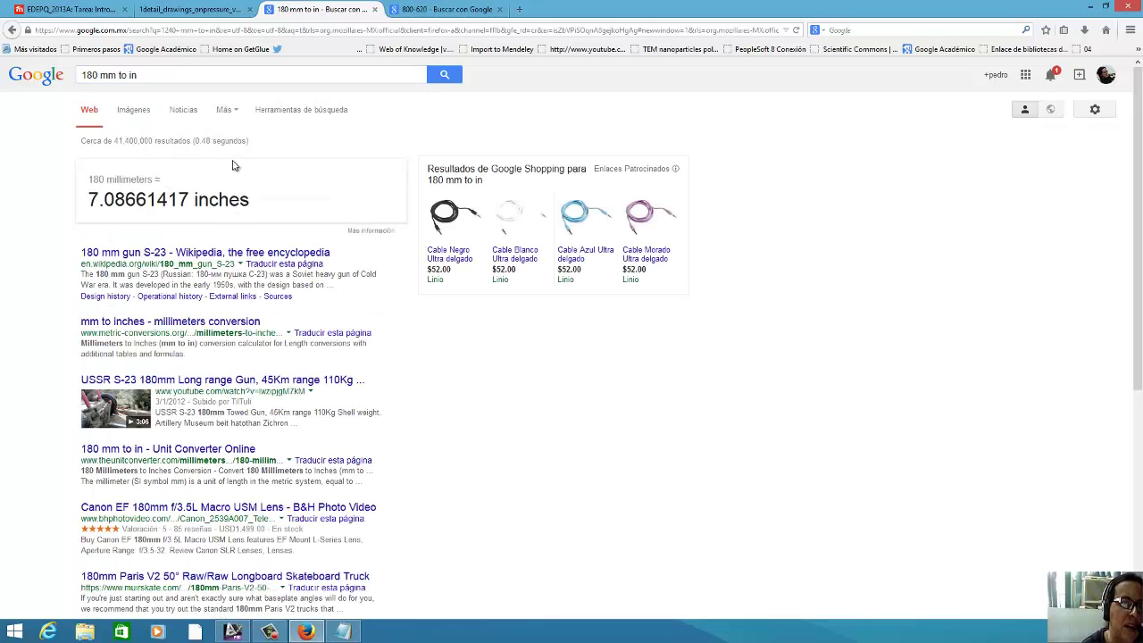
- Revise the searches to 900-620 = 280 and 280 mm = 11.023622 inches
{"action": "left_click", "coordinate": [447, 9]}
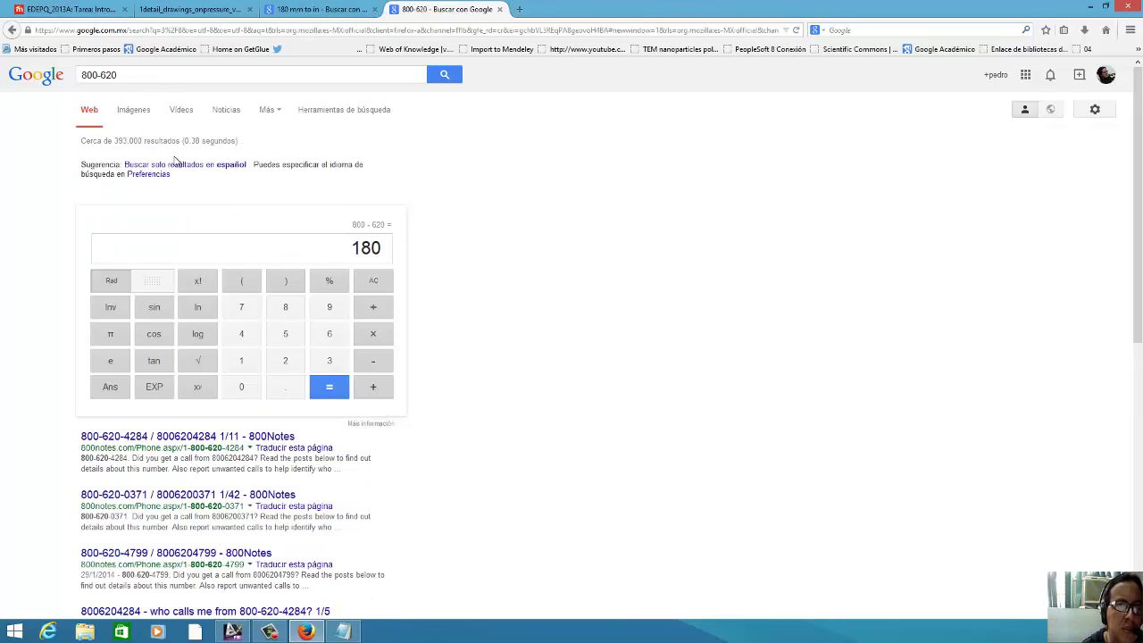
{"action": "double_click", "coordinate": [89, 75]}
{"action": "type", "text": "900"}
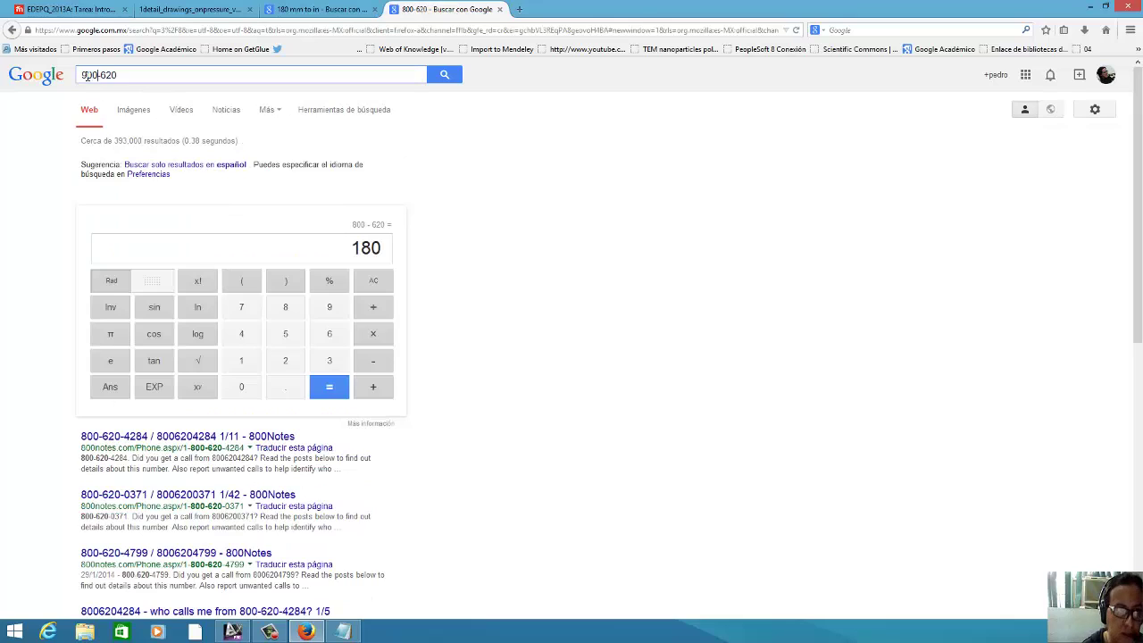
{"action": "left_click", "coordinate": [294, 9]}
{"action": "double_click", "coordinate": [91, 75]}
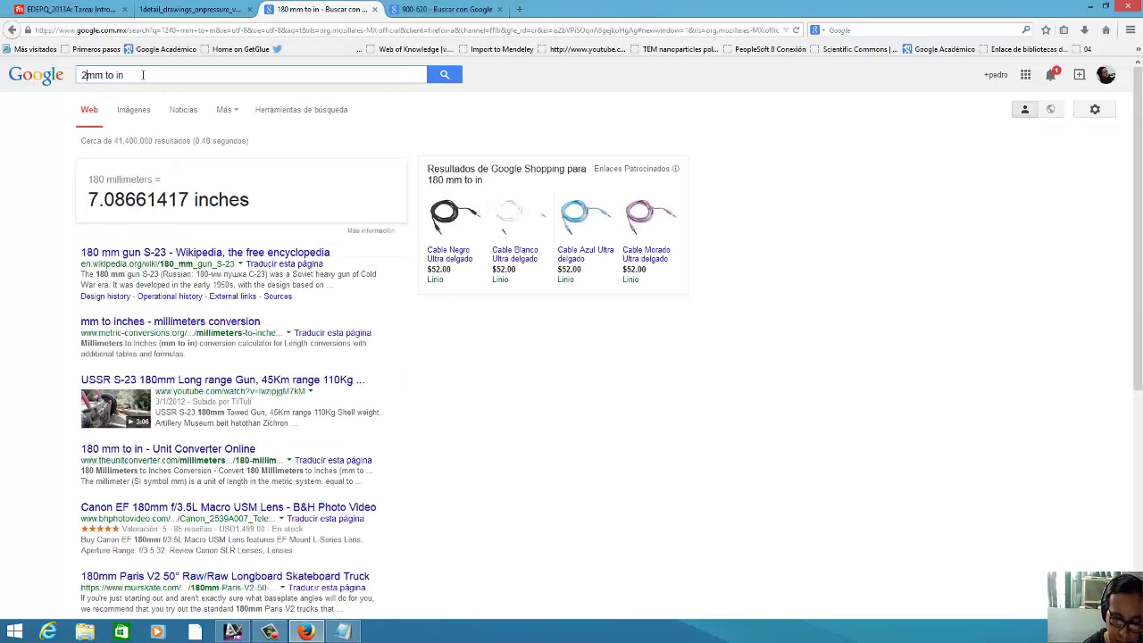
{"action": "type", "text": "280"}
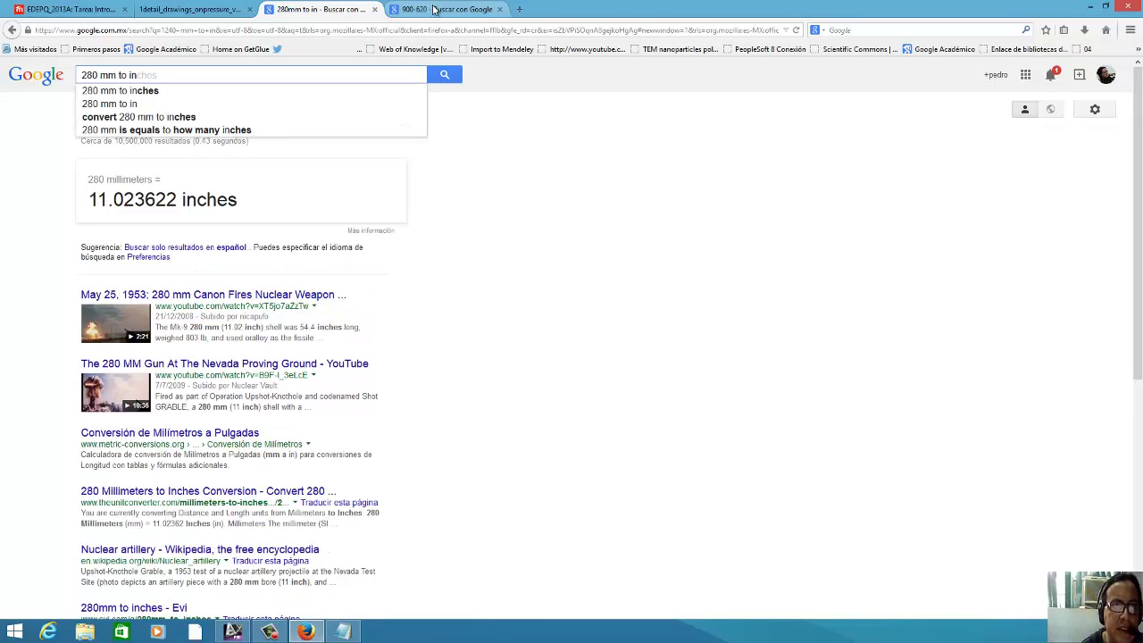
{"action": "left_click", "coordinate": [204, 8]}
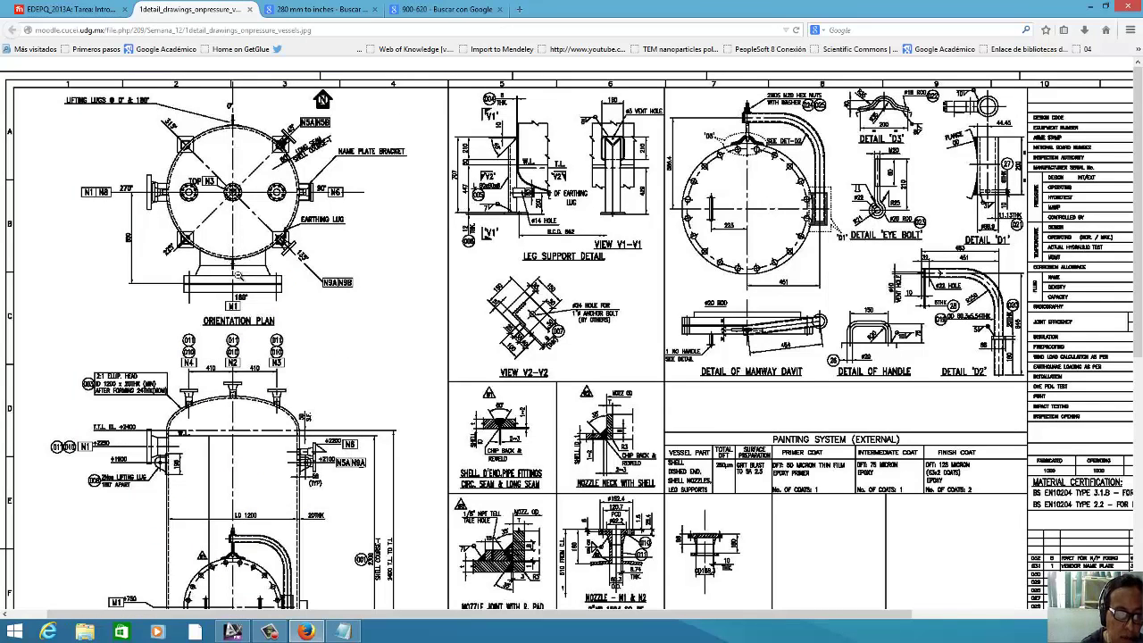
- Back in Plant 3D, leave manway N-1's O, I, N, T and W location values at 0
{"action": "left_click", "coordinate": [233, 632]}
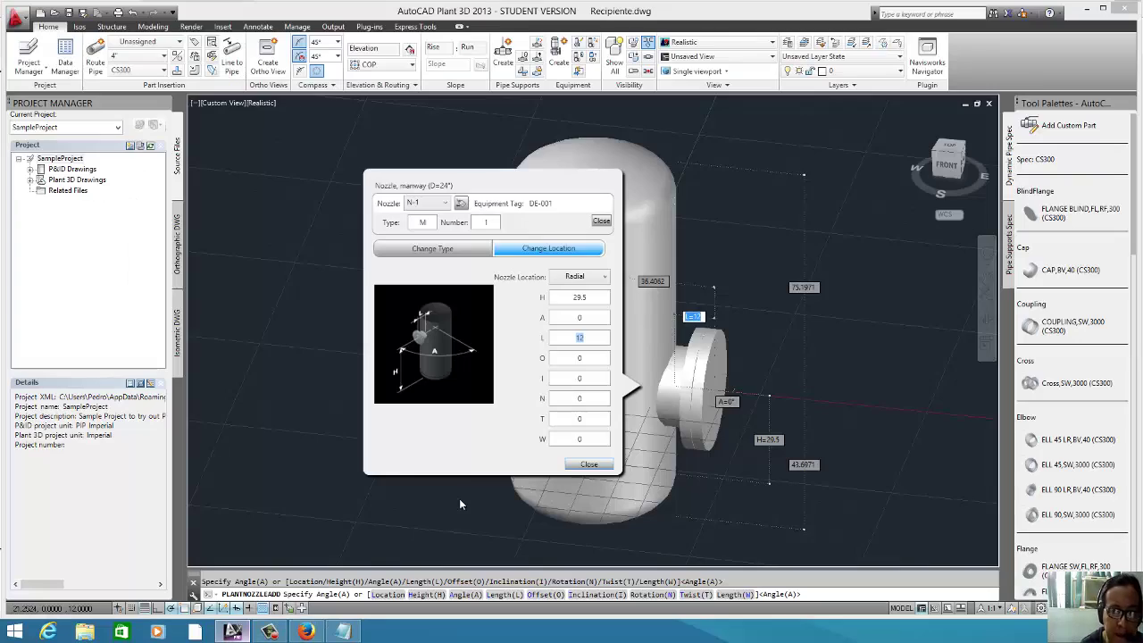
{"action": "left_click", "coordinate": [584, 357]}
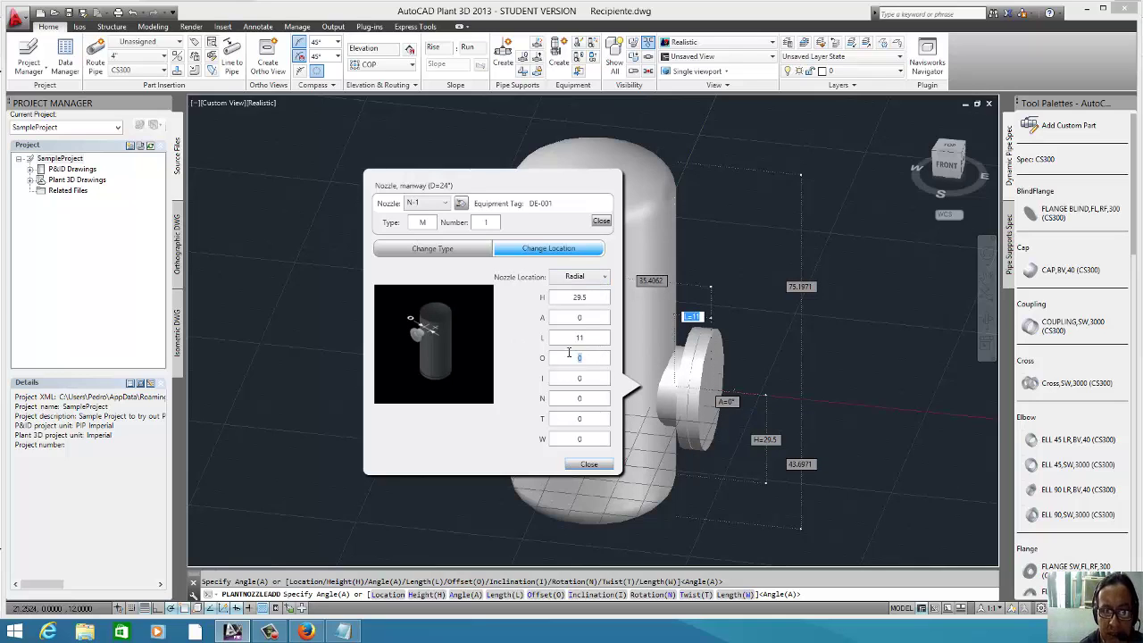
{"action": "left_click", "coordinate": [588, 375]}
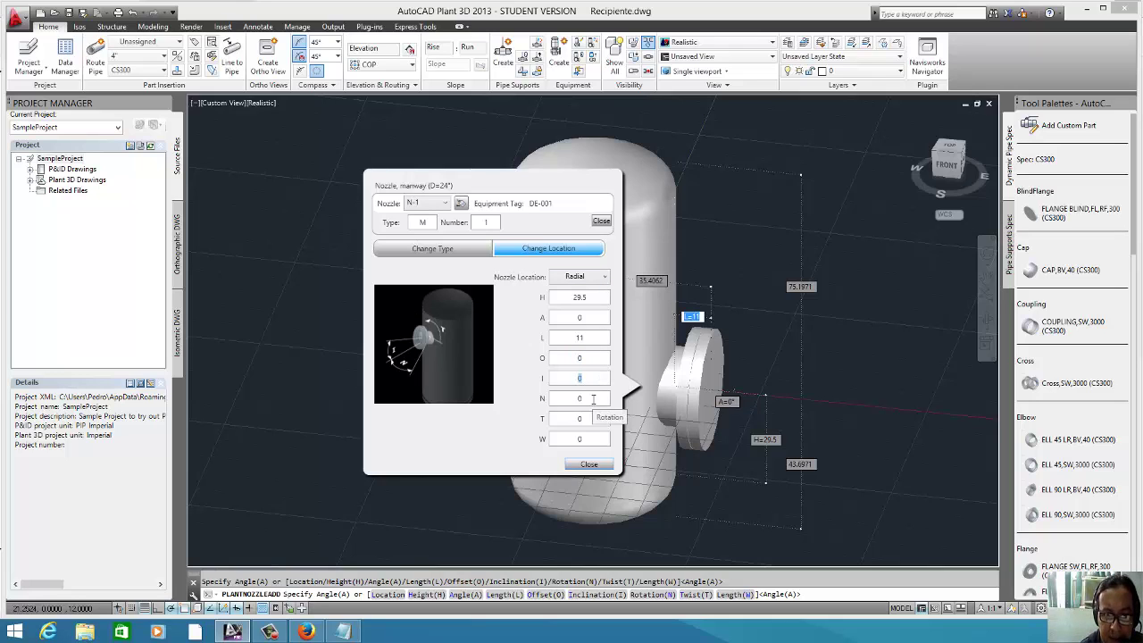
{"action": "left_click", "coordinate": [589, 399]}
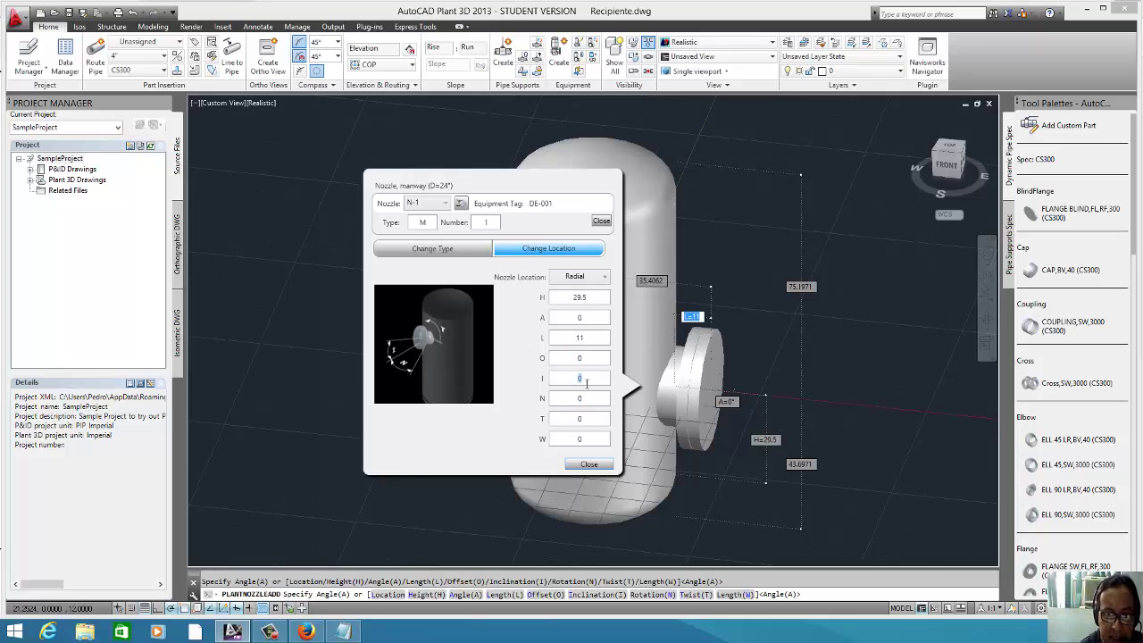
{"action": "left_click", "coordinate": [586, 398]}
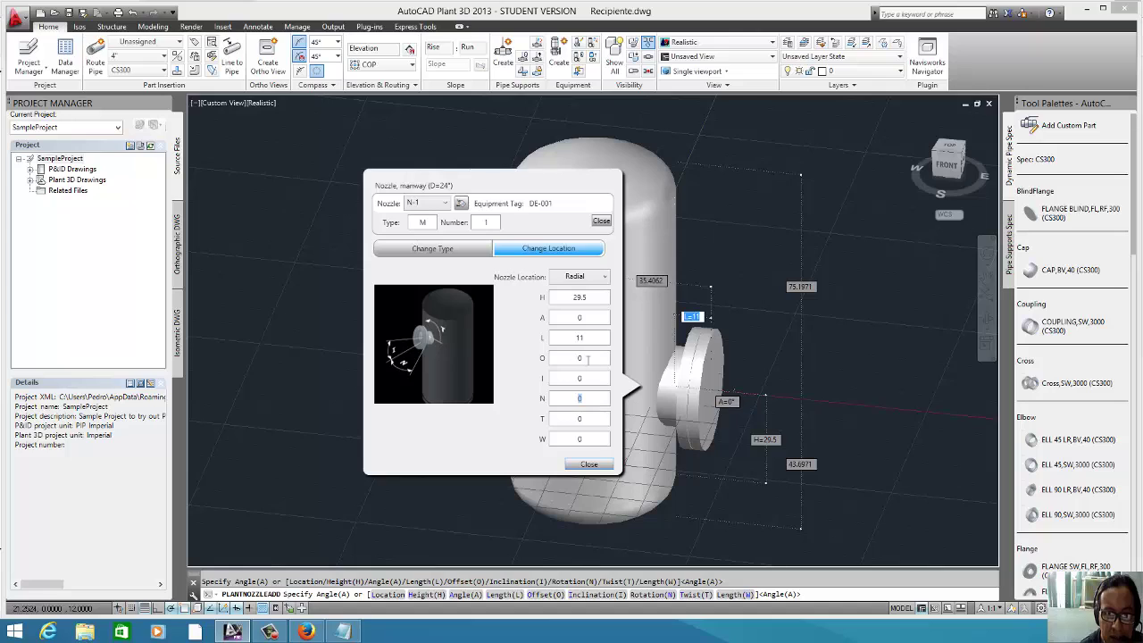
{"action": "left_click", "coordinate": [586, 421]}
{"action": "left_click", "coordinate": [587, 437]}
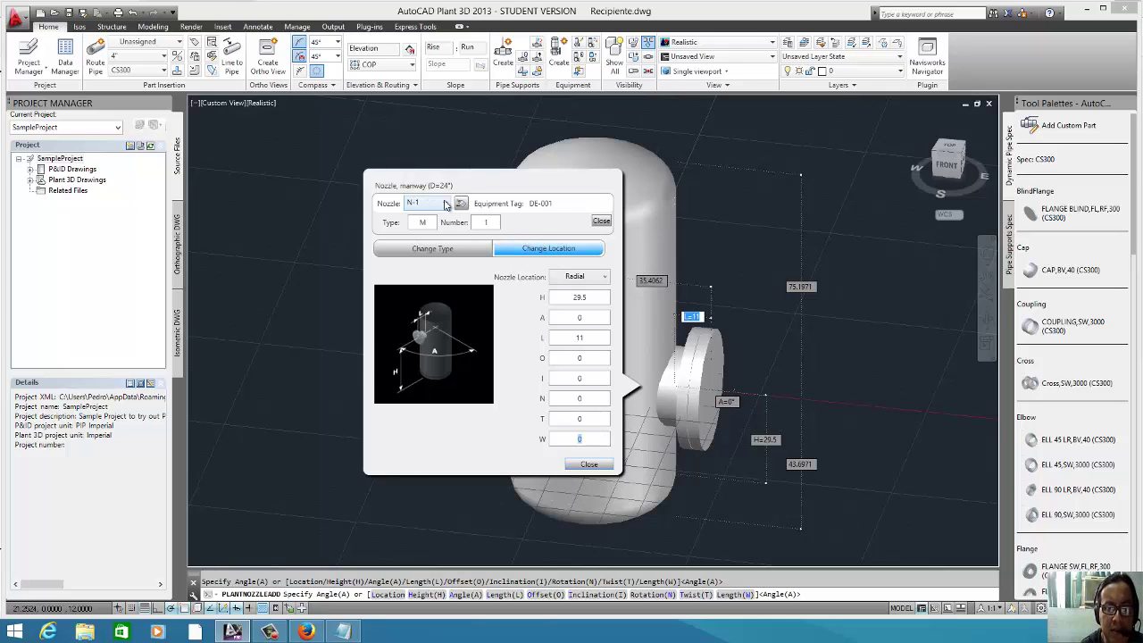
- Keep N-1 selected in the nozzle list and close the manway settings
{"action": "left_click", "coordinate": [447, 205]}
{"action": "left_click", "coordinate": [429, 218]}
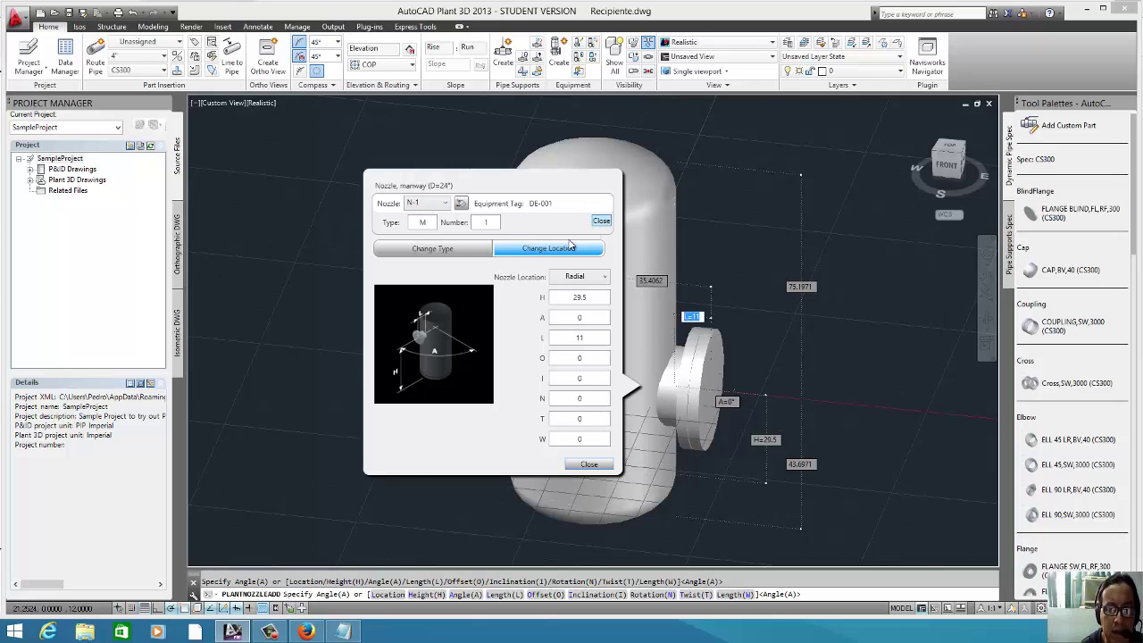
{"action": "left_click", "coordinate": [590, 464]}
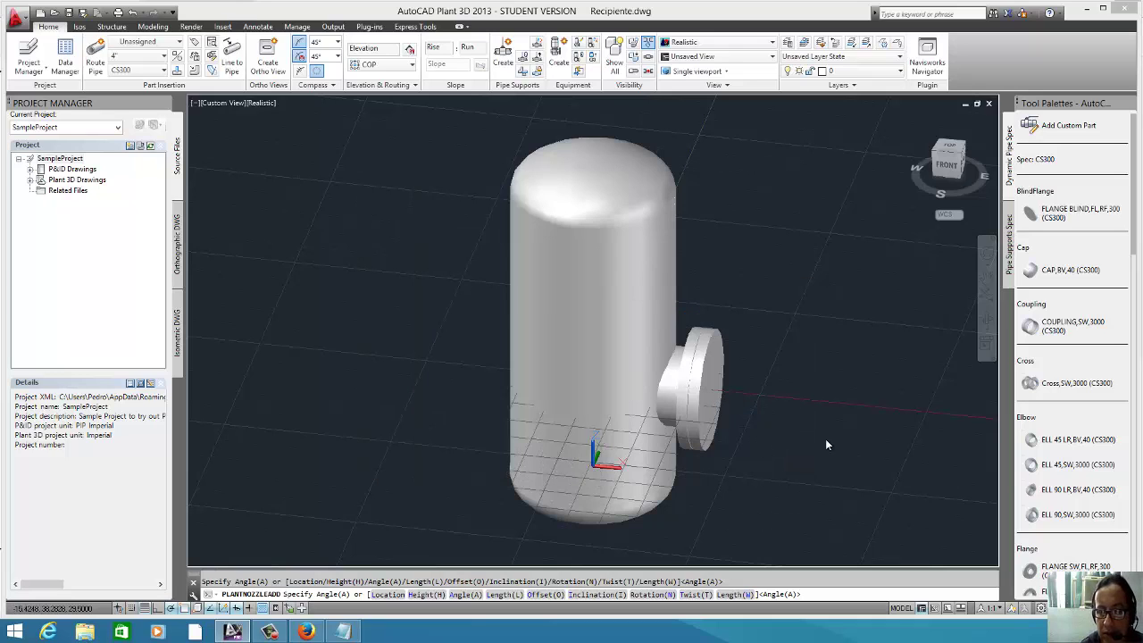
- Finish placing the manway and orbit to view the vessel from above at an angle
{"action": "key", "text": "Return"}
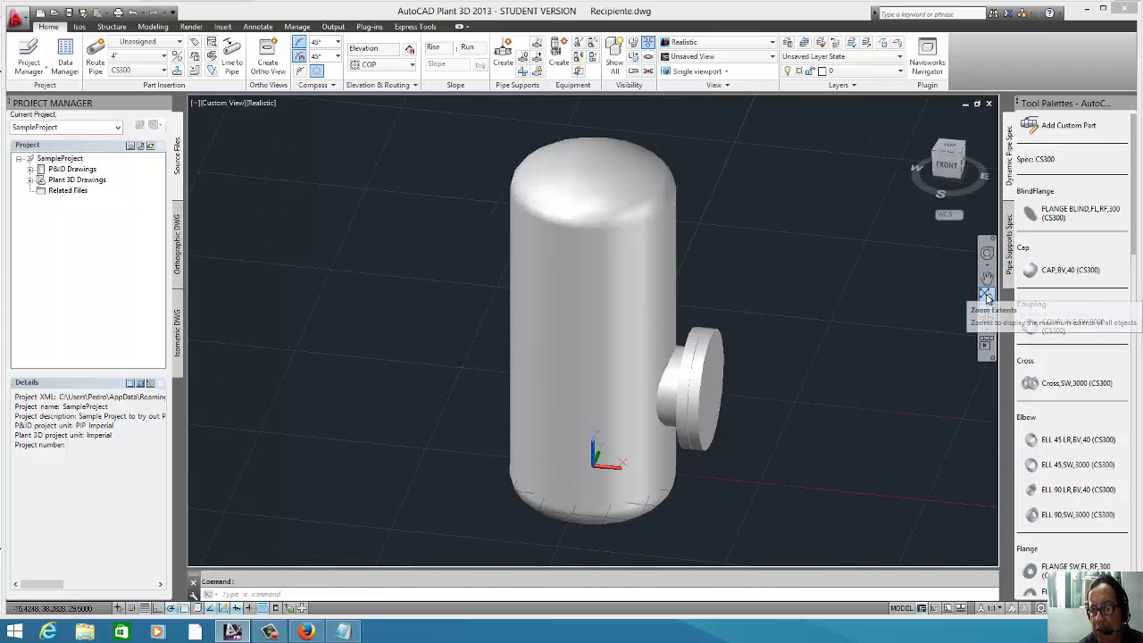
{"action": "left_click", "coordinate": [988, 321]}
{"action": "mouse_move", "coordinate": [592, 447]}
{"action": "left_mouse_down"}
{"action": "mouse_move", "coordinate": [569, 356]}
{"action": "mouse_move", "coordinate": [661, 412]}
{"action": "left_mouse_up"}
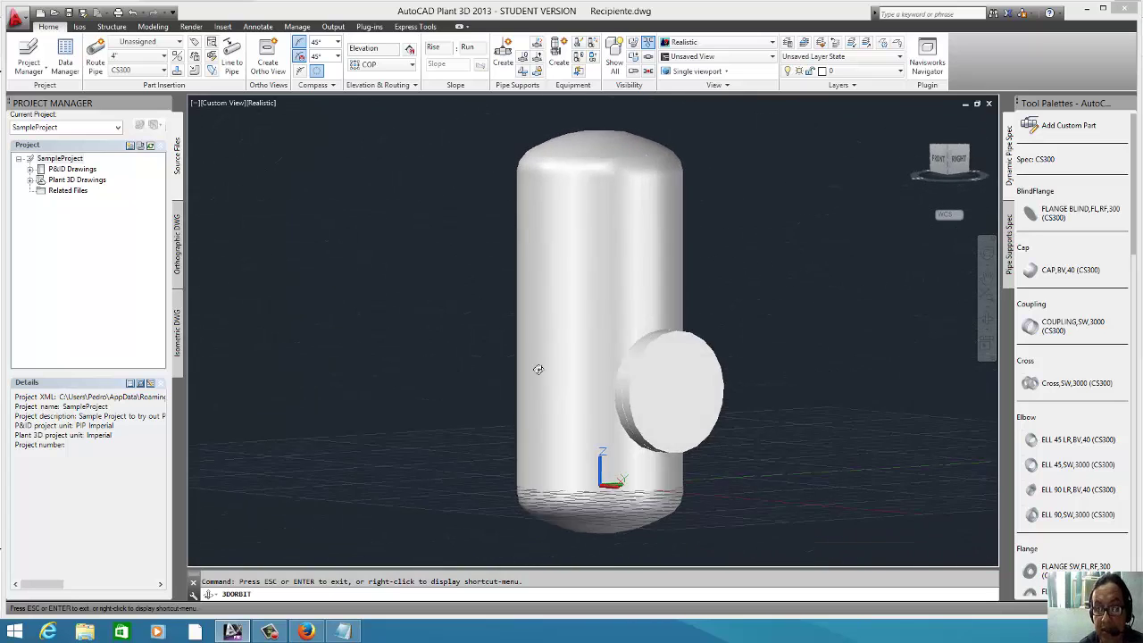
{"action": "left_click_drag", "start_coordinate": [662, 413], "coordinate": [629, 361]}
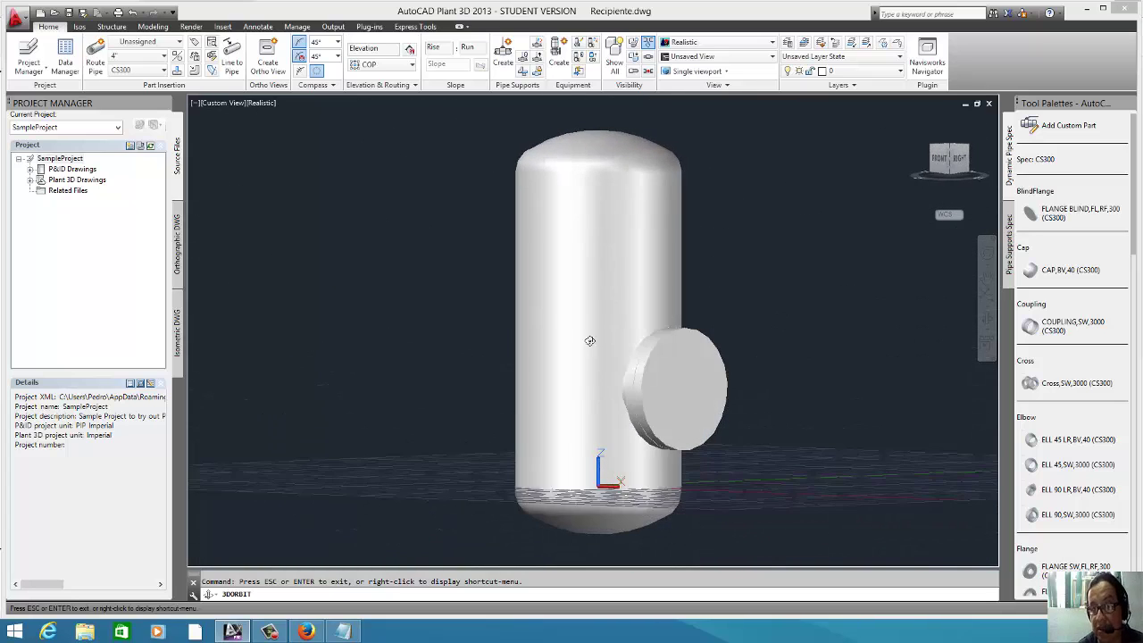
{"action": "left_click_drag", "start_coordinate": [599, 285], "coordinate": [468, 224]}
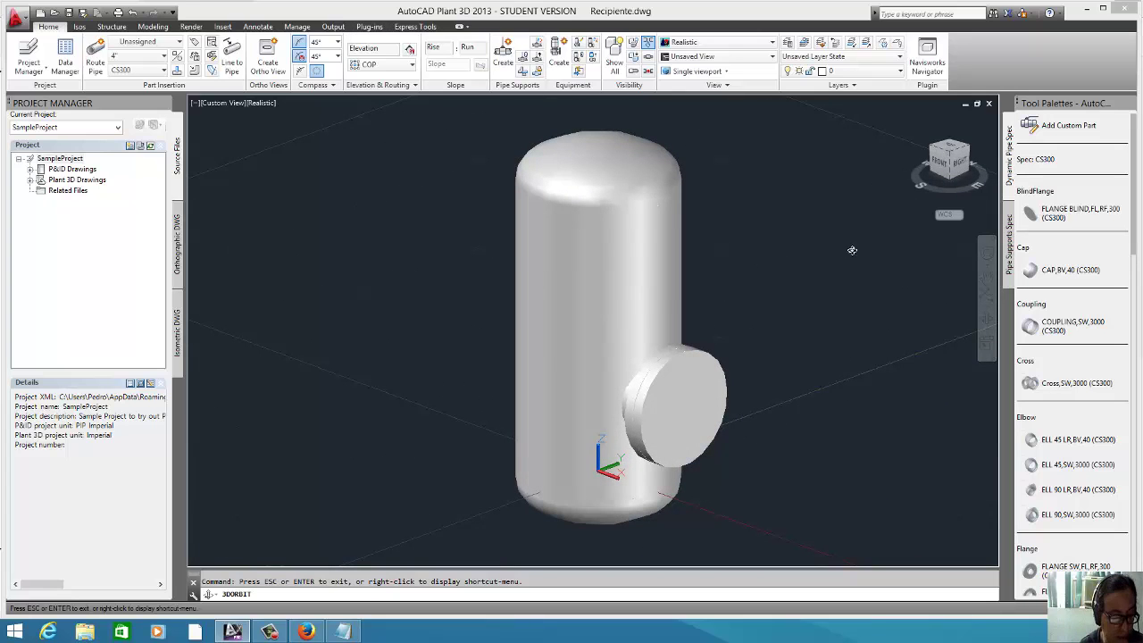
{"action": "key", "text": "Escape"}
- Clear the vessel selection and begin placing another nozzle on the vessel
{"action": "left_click", "coordinate": [599, 241]}
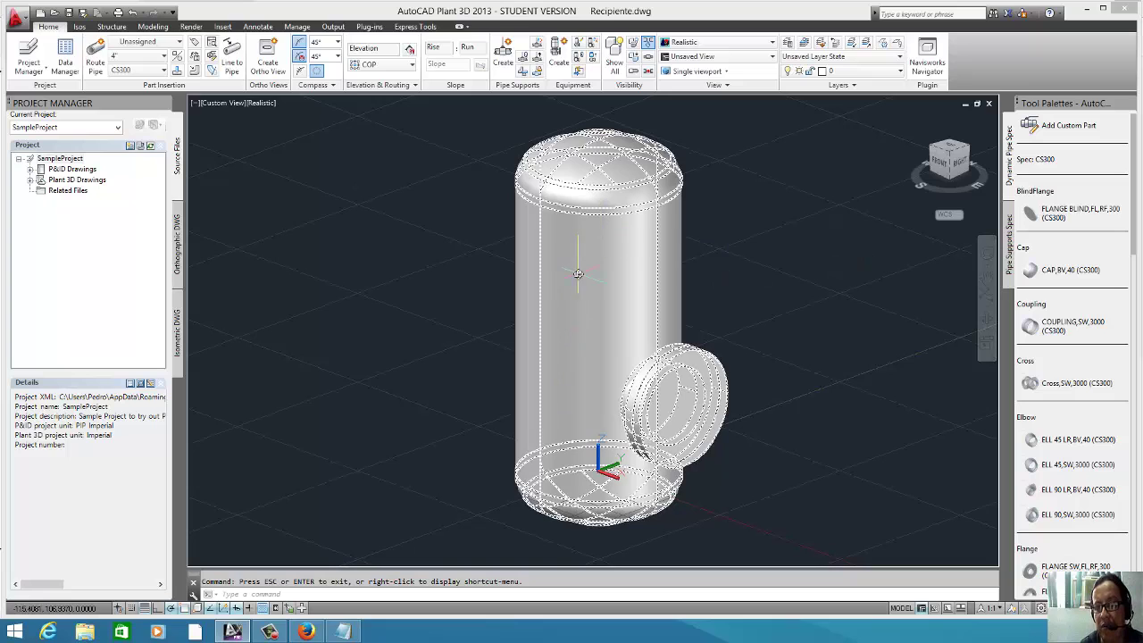
{"action": "left_click", "coordinate": [758, 295]}
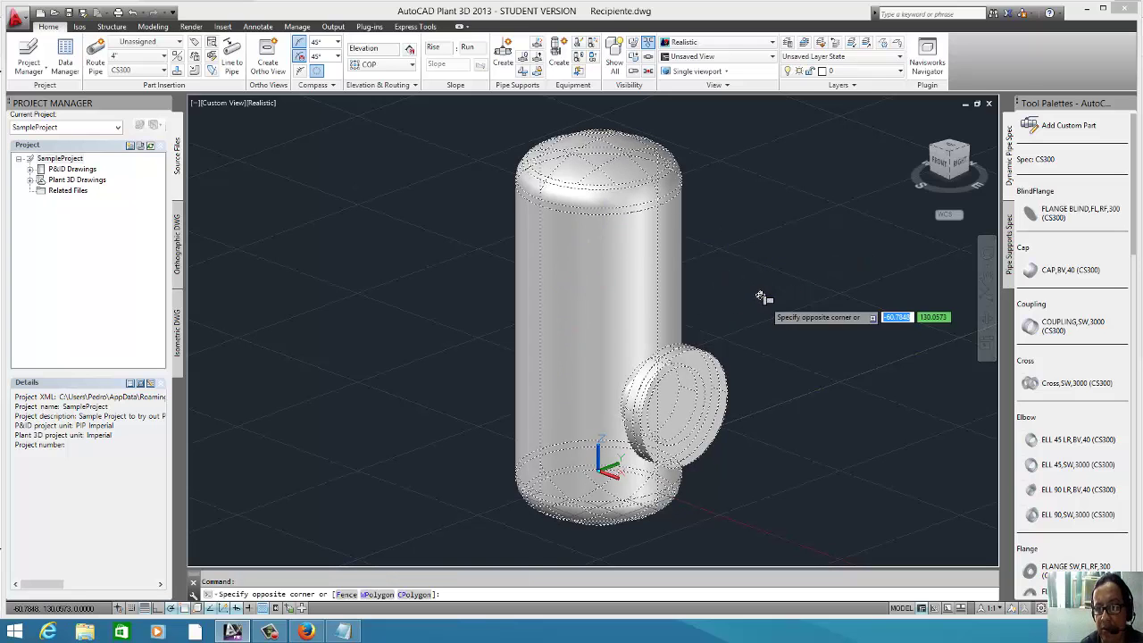
{"action": "left_click", "coordinate": [760, 295]}
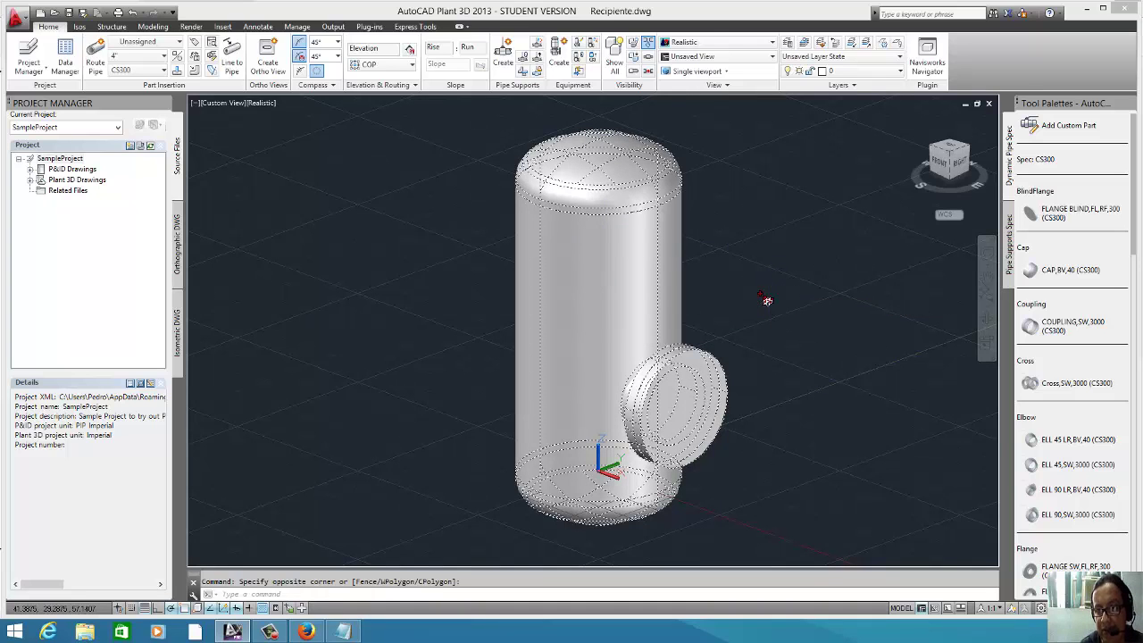
{"action": "key", "text": "Escape"}
{"action": "left_click", "coordinate": [679, 460]}
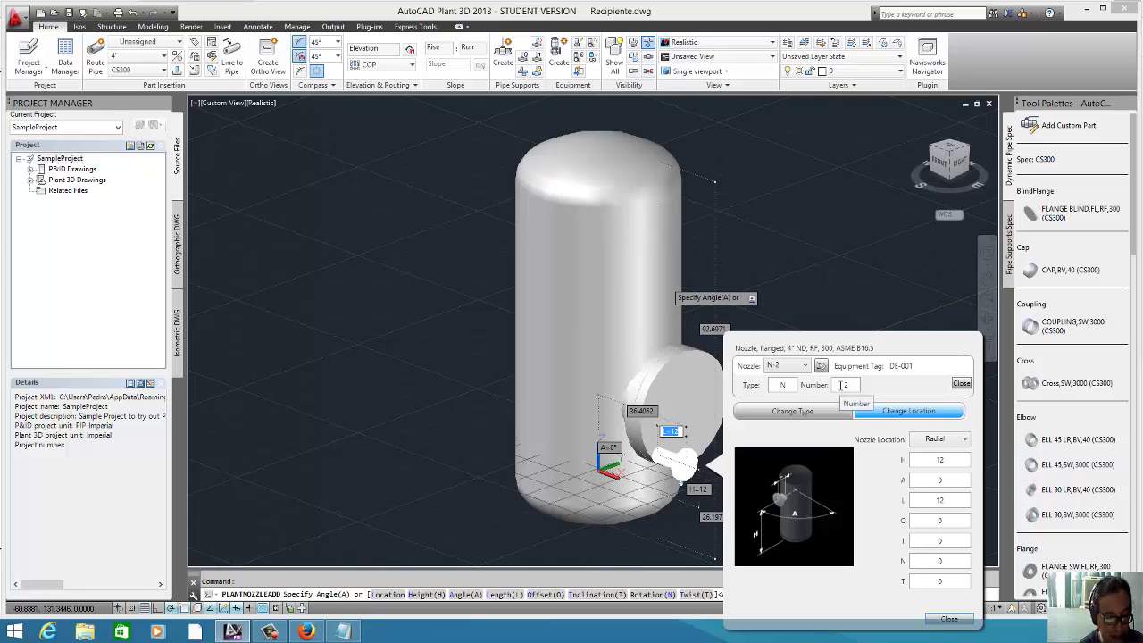
- Check the vessel drawing's connection list in Firefox and bring up N-2's type options
{"action": "key", "text": "alt+Tab"}
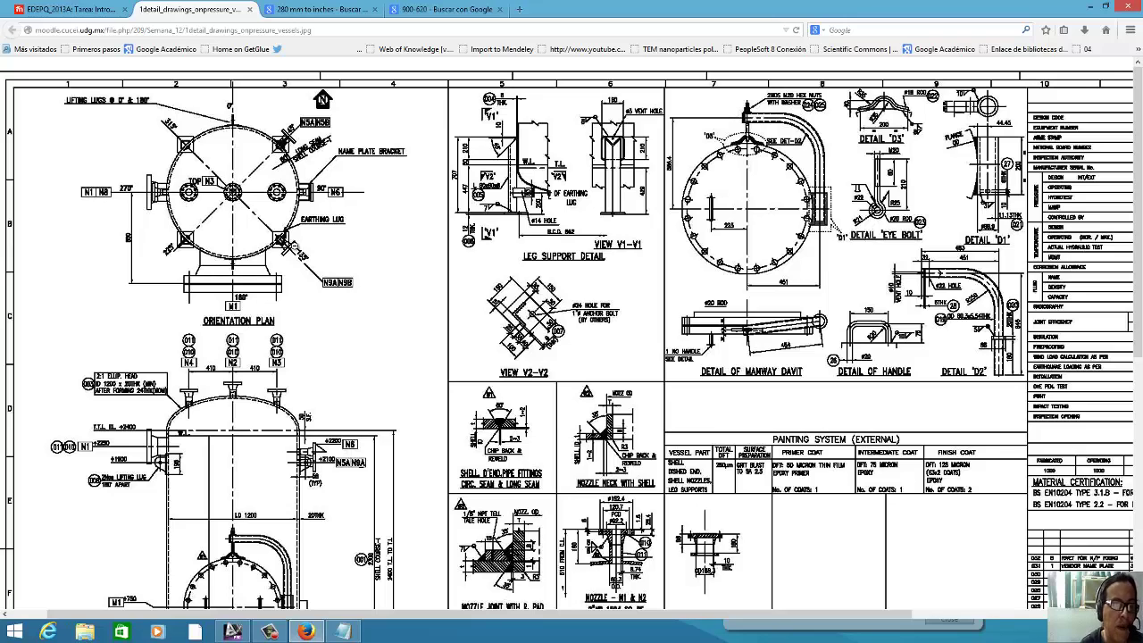
{"action": "key", "text": "alt+Tab"}
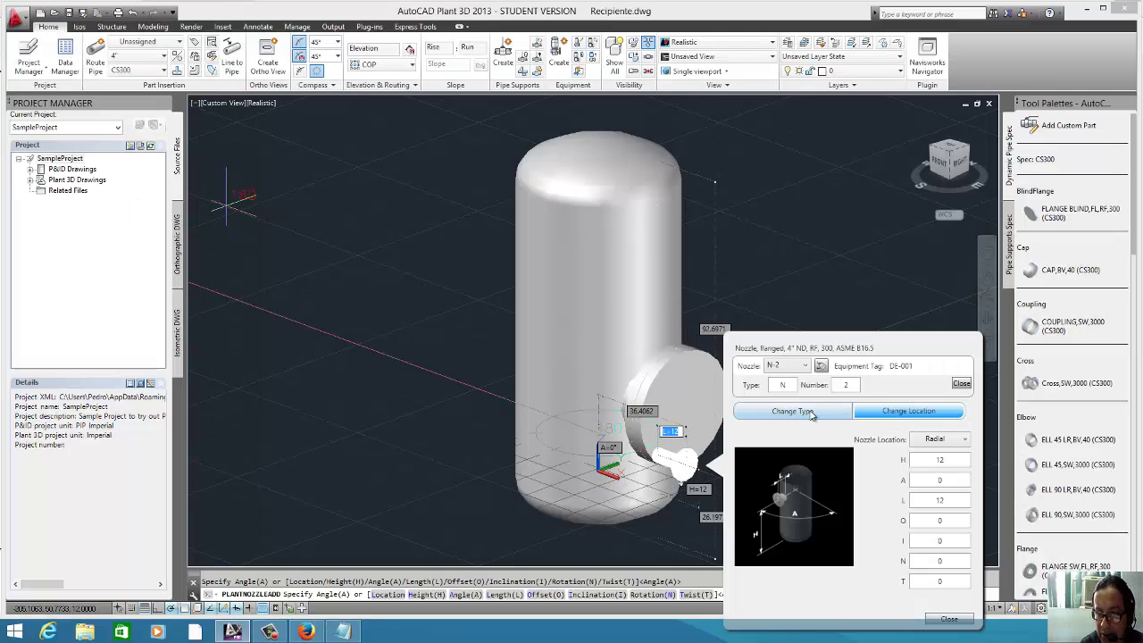
{"action": "left_click", "coordinate": [812, 415]}
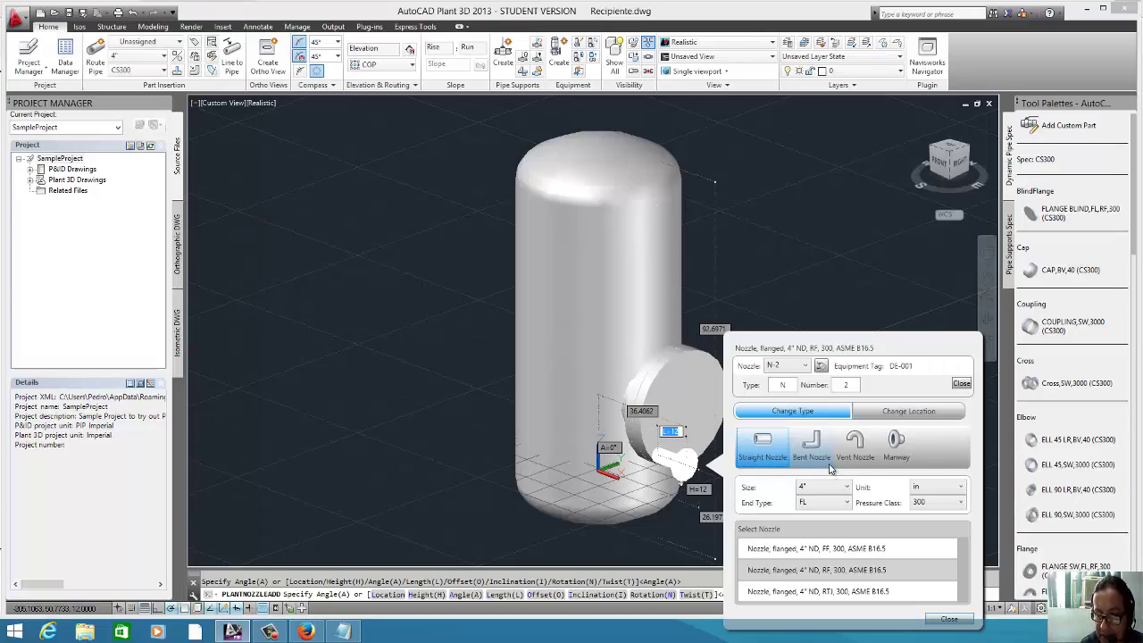
{"action": "key", "text": "alt+Tab"}
{"action": "scroll", "coordinate": [973, 431], "scroll_direction": "down", "scroll_amount": 5}
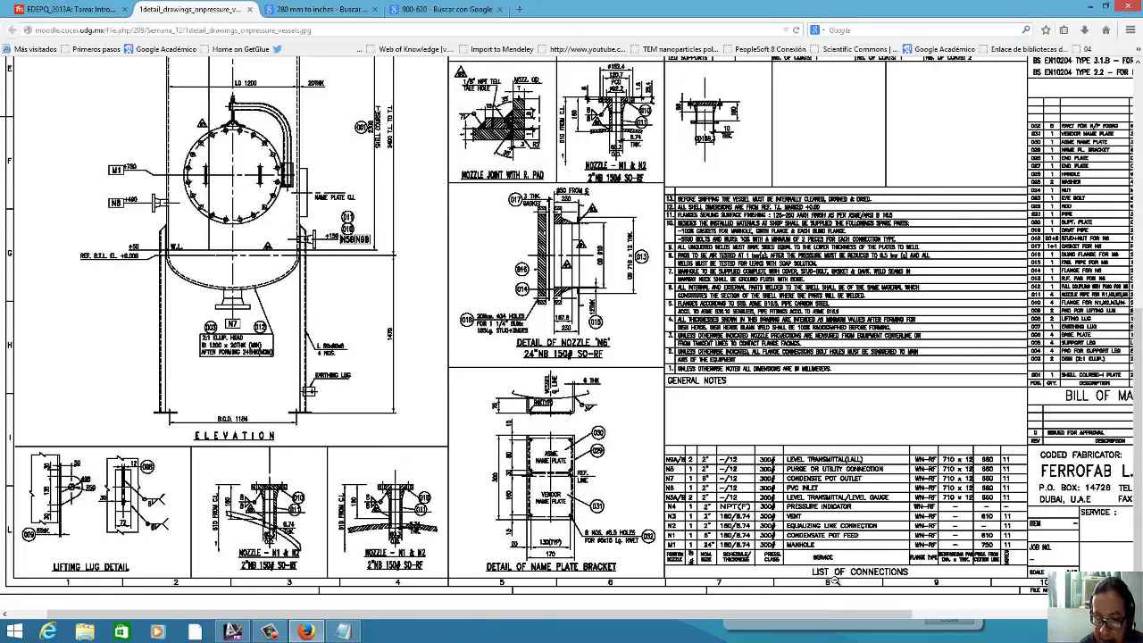
{"action": "left_click", "coordinate": [239, 633]}
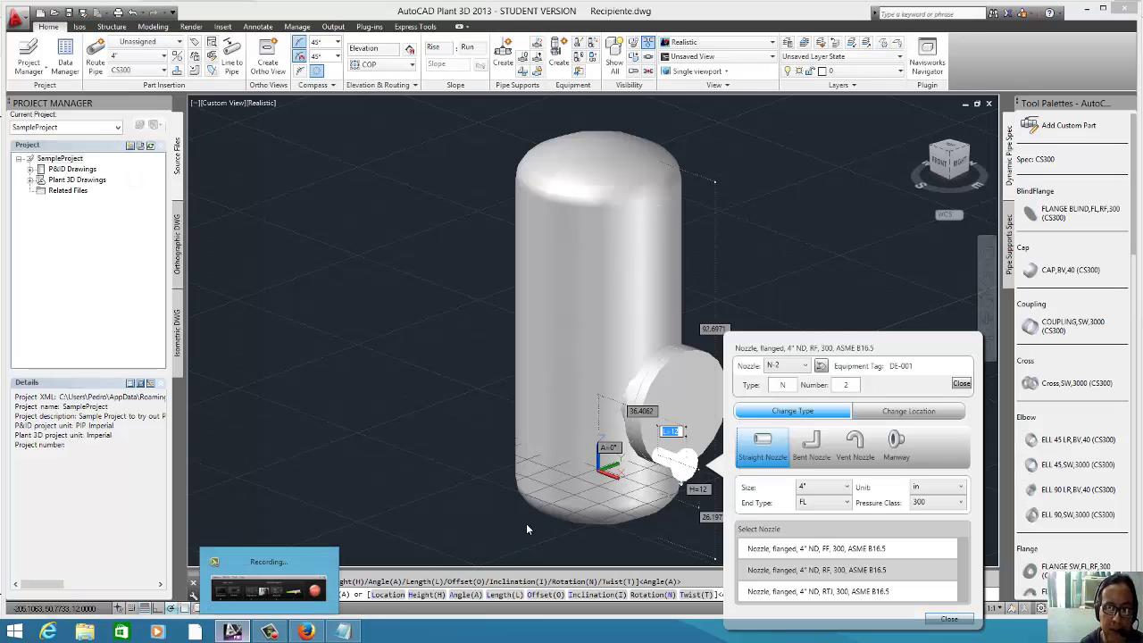
- Change N-2 to size 6", comparing FF, RF and RTJ, and choose the RTJ flanged nozzle
{"action": "left_click", "coordinate": [844, 486]}
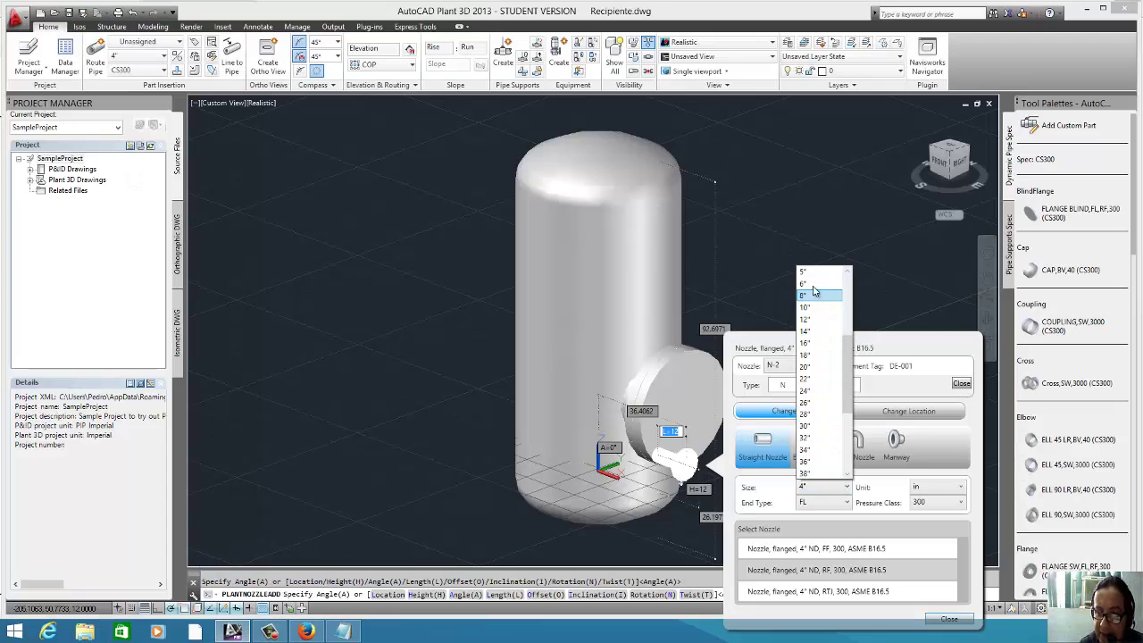
{"action": "left_click", "coordinate": [808, 295]}
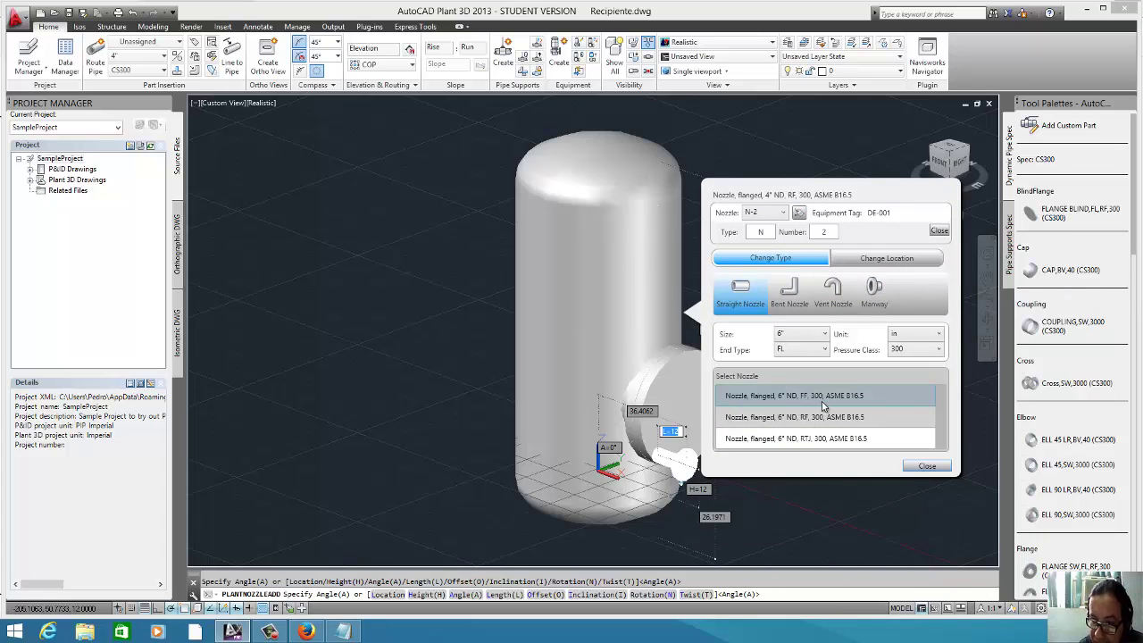
{"action": "left_click", "coordinate": [823, 404]}
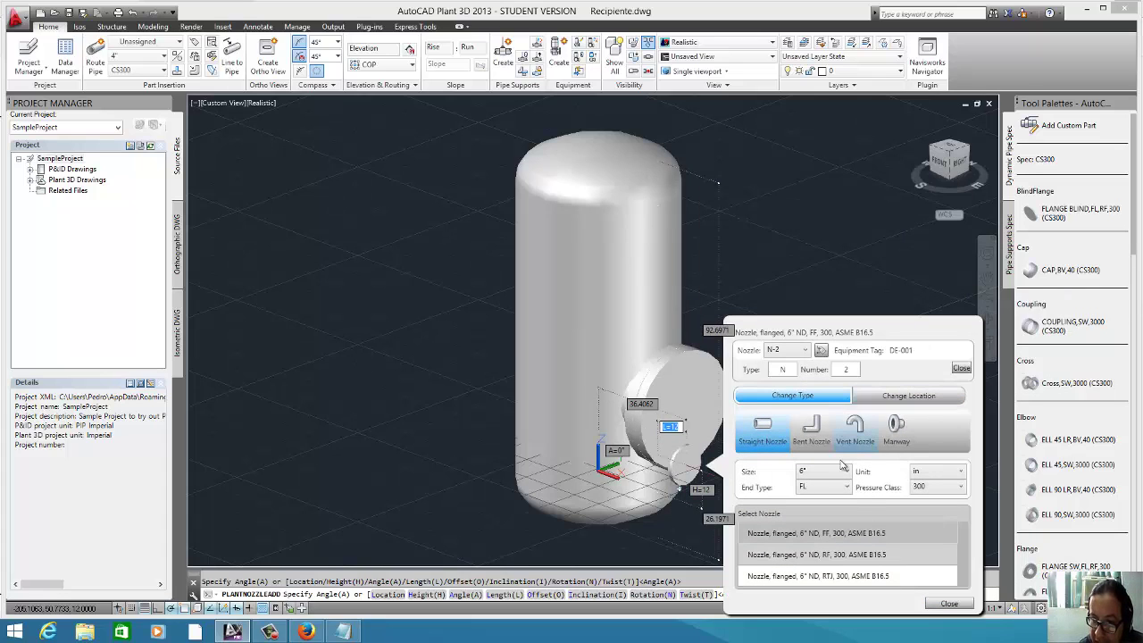
{"action": "left_click", "coordinate": [839, 555]}
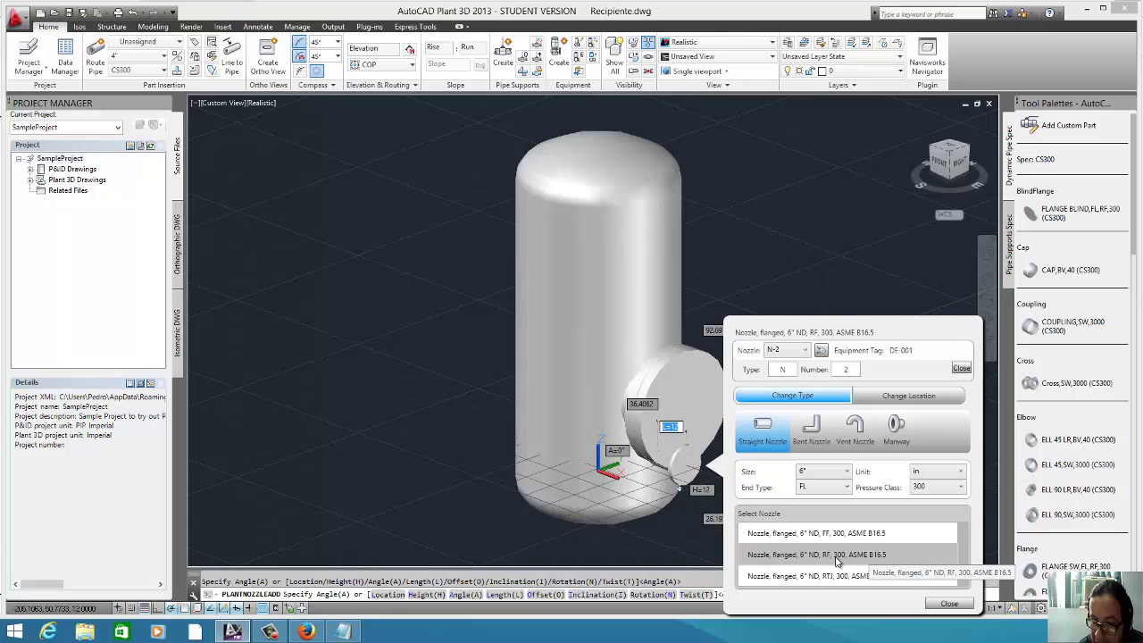
{"action": "left_click", "coordinate": [835, 577]}
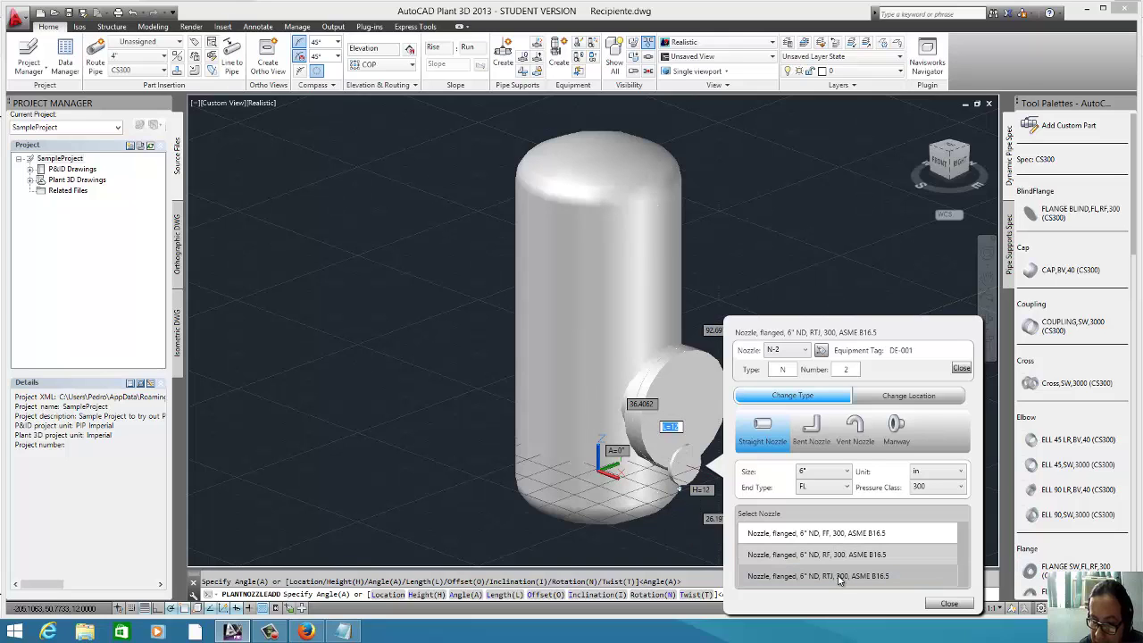
{"action": "left_click", "coordinate": [847, 556]}
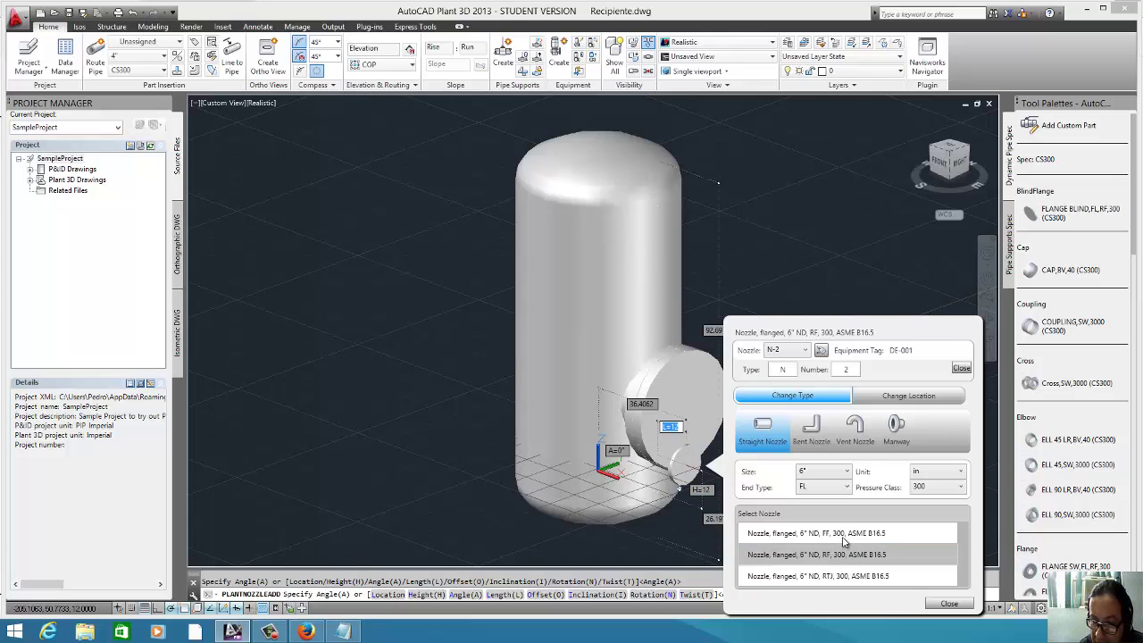
{"action": "left_click", "coordinate": [859, 576]}
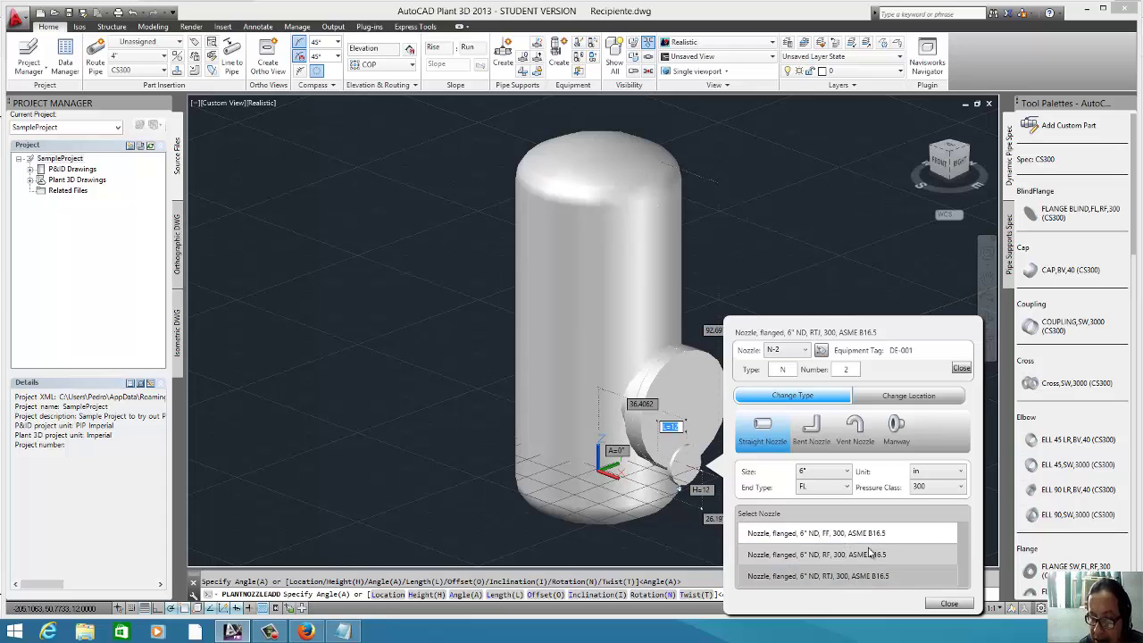
- Zoom and pan to centre the vessel, keeping the 6" RTJ class 300 nozzle type
{"action": "scroll", "coordinate": [536, 312], "scroll_direction": "down", "scroll_amount": 2}
{"action": "scroll", "coordinate": [536, 313], "scroll_direction": "down", "scroll_amount": 2}
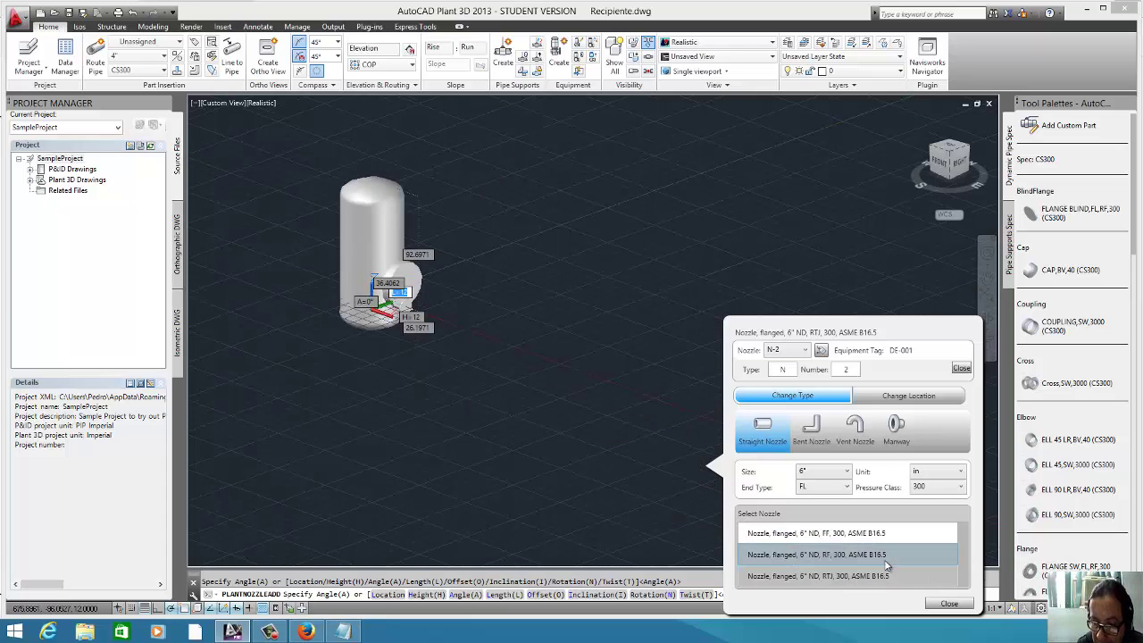
{"action": "scroll", "coordinate": [616, 386], "scroll_direction": "up", "scroll_amount": 3}
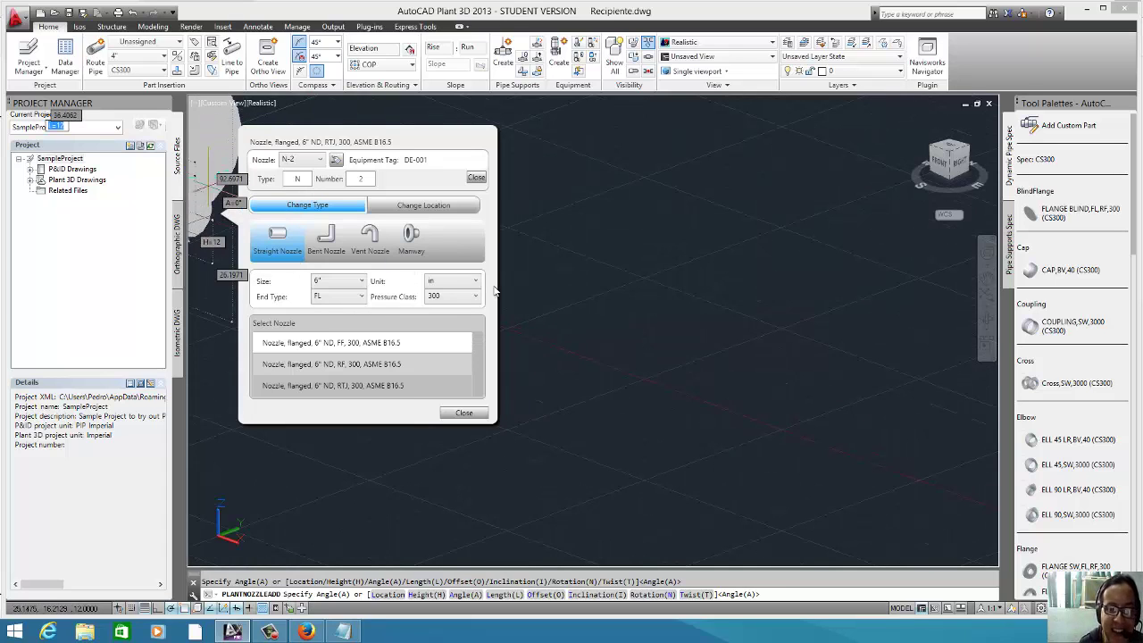
{"action": "mouse_move", "coordinate": [986, 295]}
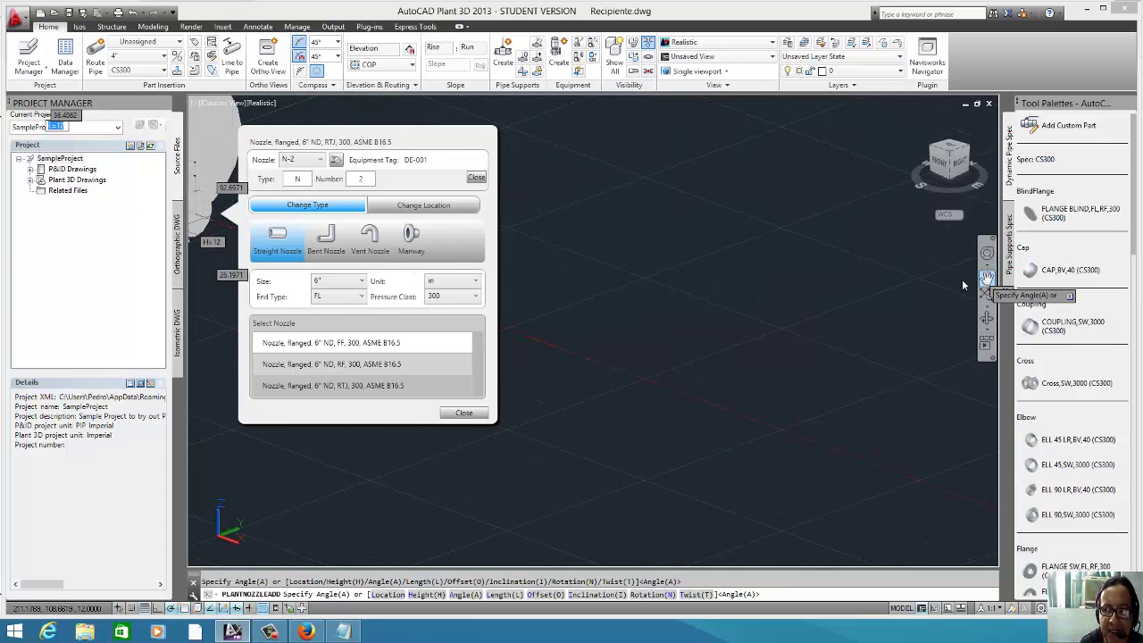
{"action": "left_click", "coordinate": [986, 278]}
{"action": "left_click_drag", "start_coordinate": [589, 268], "coordinate": [817, 367]}
{"action": "left_click", "coordinate": [357, 384]}
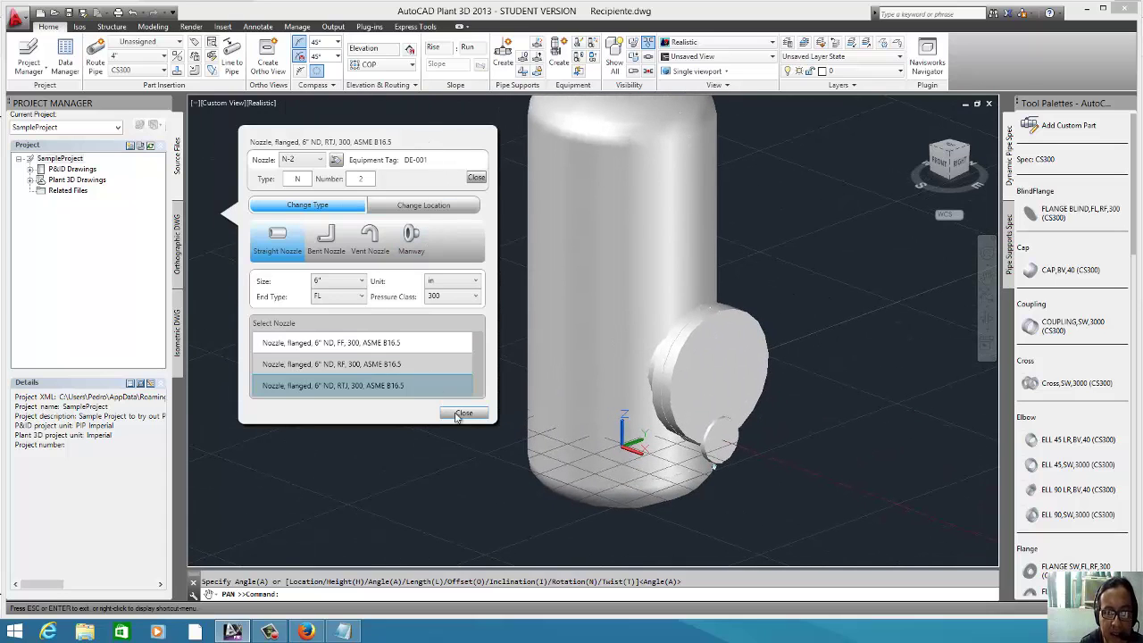
- Locate nozzle N-2 at angle 270 with height 12 and length 12
{"action": "left_click", "coordinate": [436, 206]}
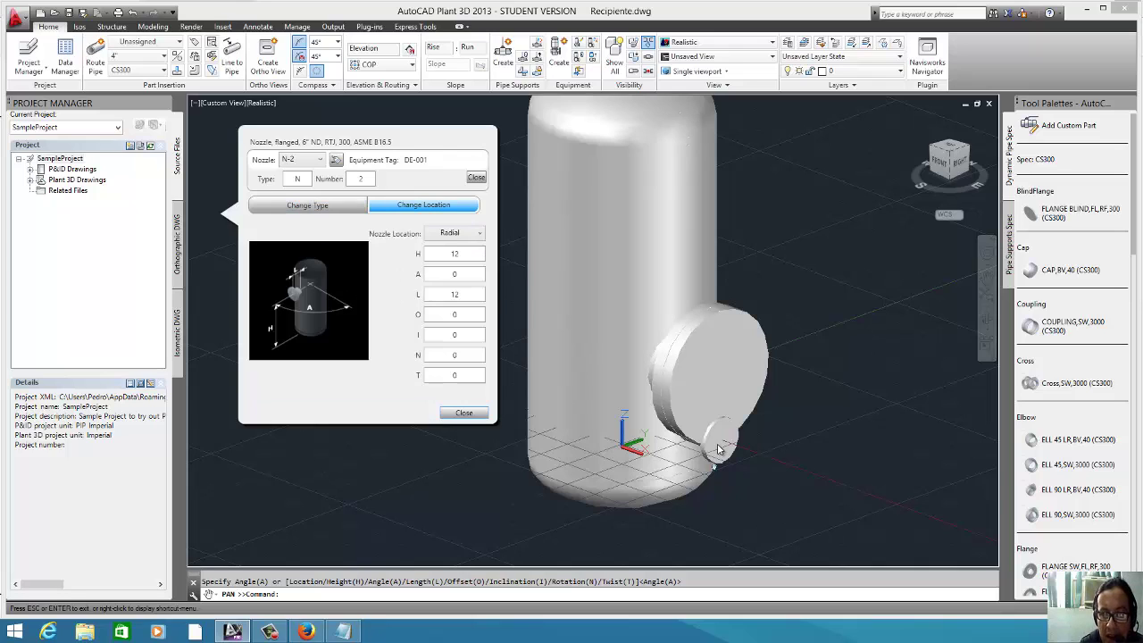
{"action": "double_click", "coordinate": [464, 259]}
{"action": "double_click", "coordinate": [461, 274]}
{"action": "type", "text": "270"}
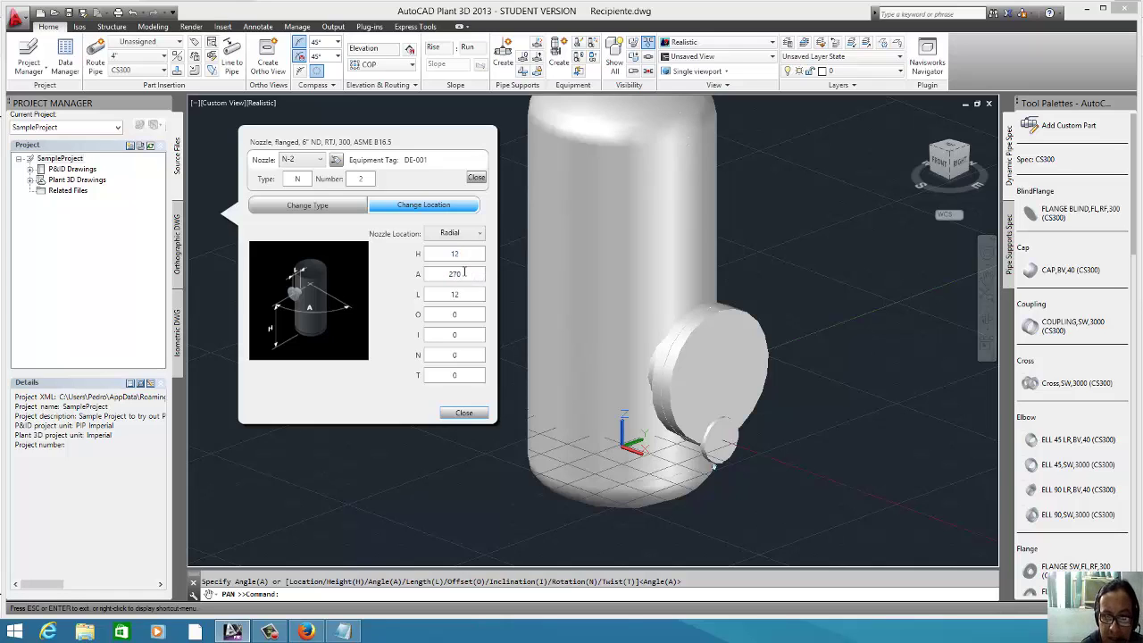
{"action": "key", "text": "Tab"}
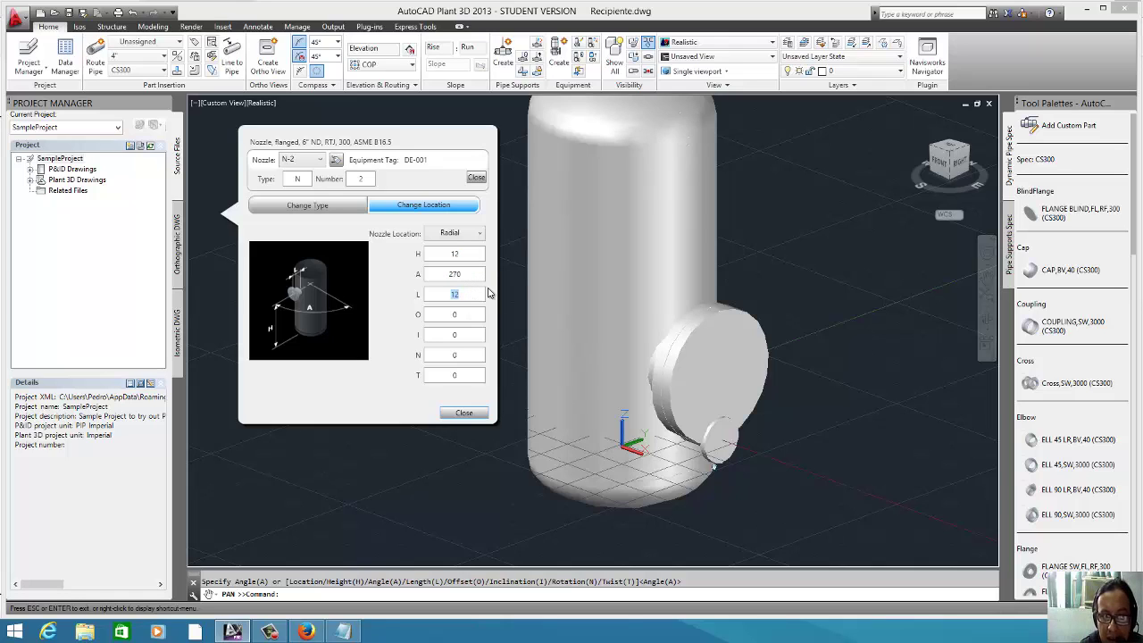
{"action": "key", "text": "Return"}
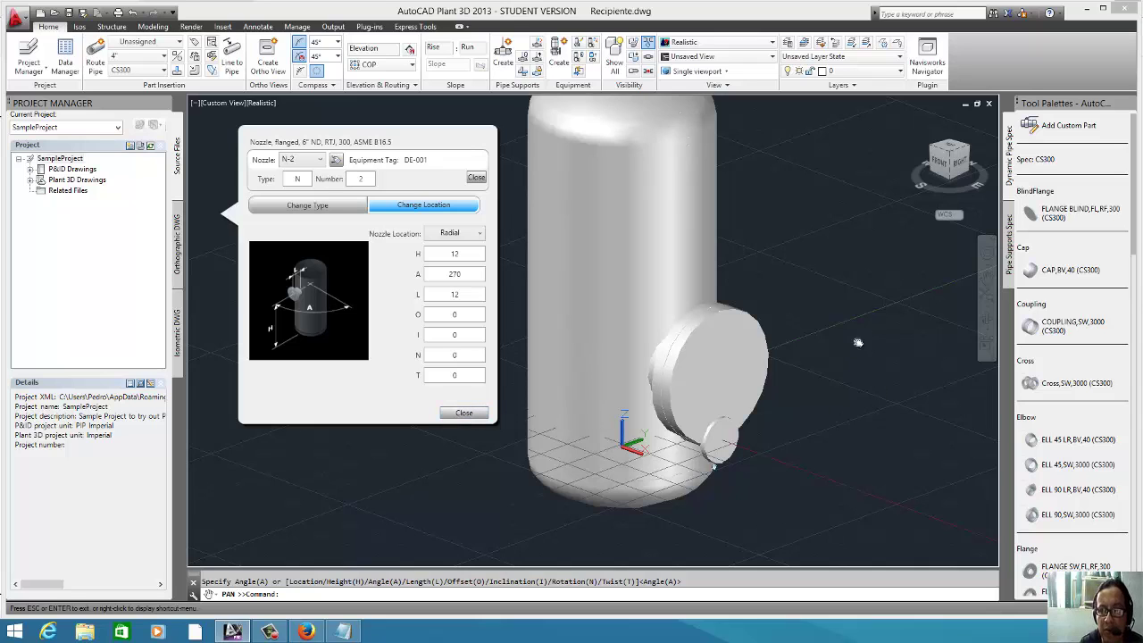
- Close the nozzle settings, end nozzle placement and select the vessel
{"action": "key", "text": "Escape"}
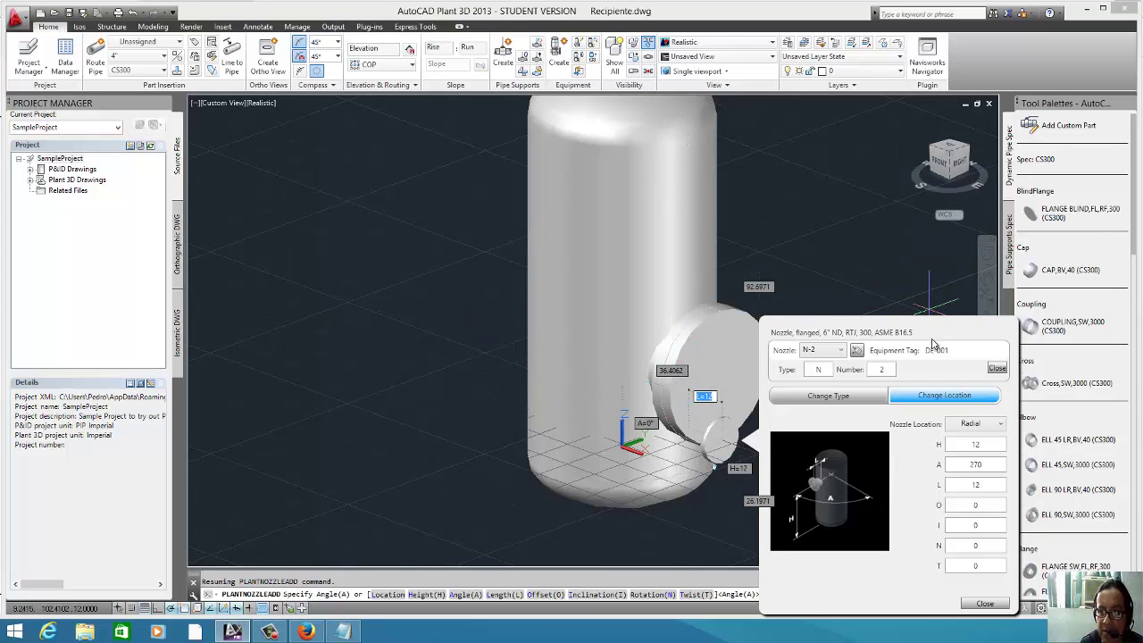
{"action": "left_click_drag", "start_coordinate": [947, 336], "coordinate": [422, 164]}
{"action": "left_click", "coordinate": [403, 227]}
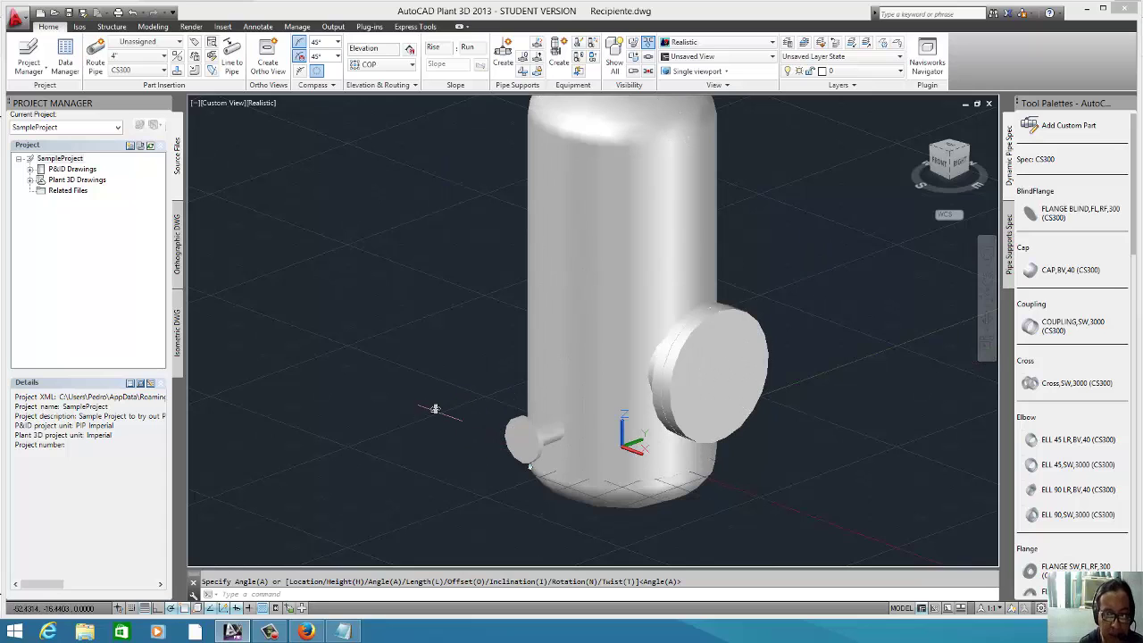
{"action": "key", "text": "Escape"}
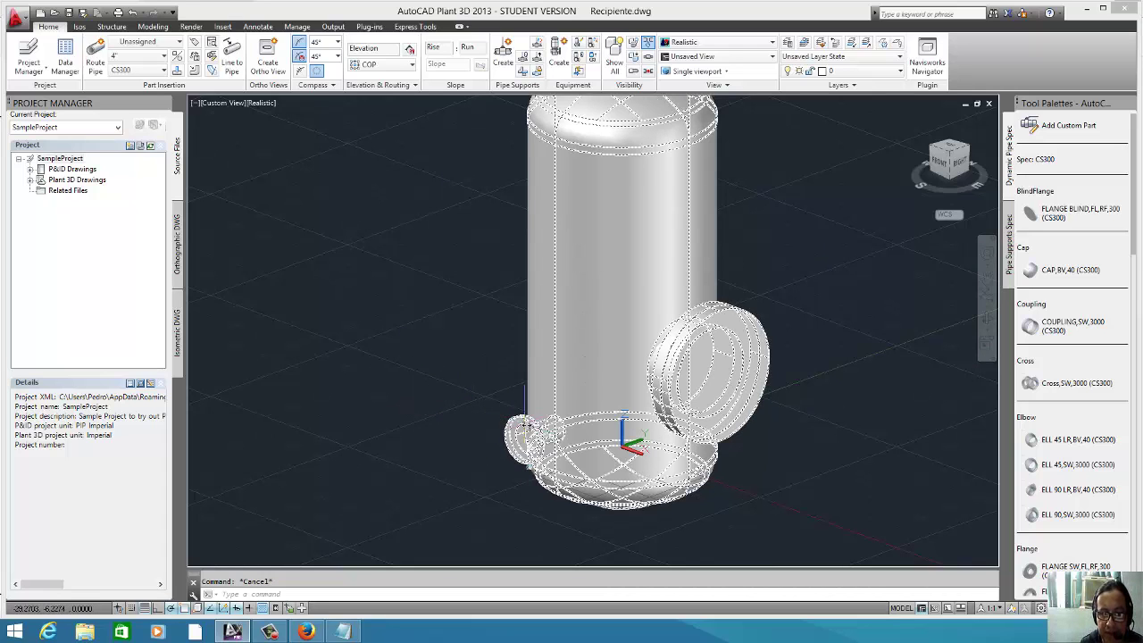
{"action": "left_click", "coordinate": [527, 424]}
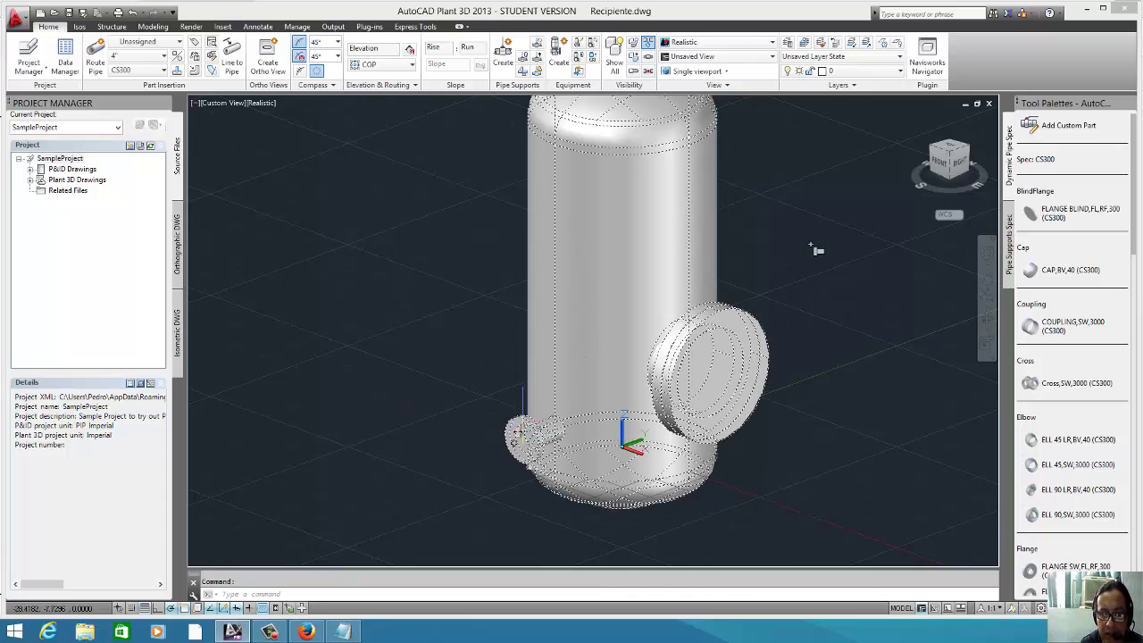
- Open Modify Equipment for the vessel and show its nozzle properties
{"action": "right_click", "coordinate": [535, 438]}
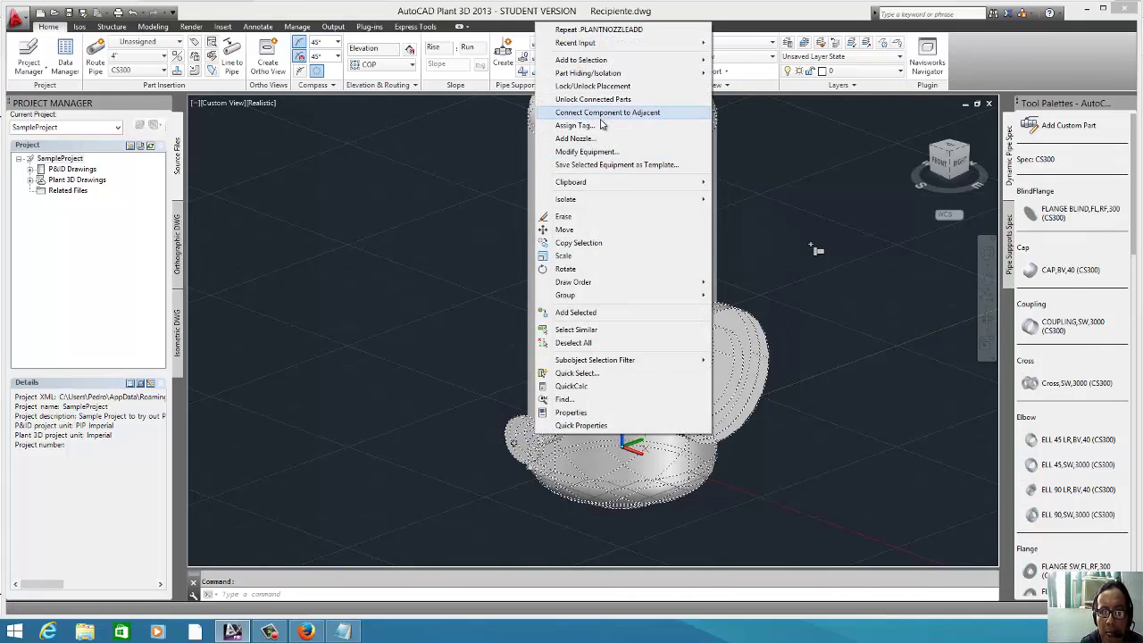
{"action": "left_click", "coordinate": [589, 152]}
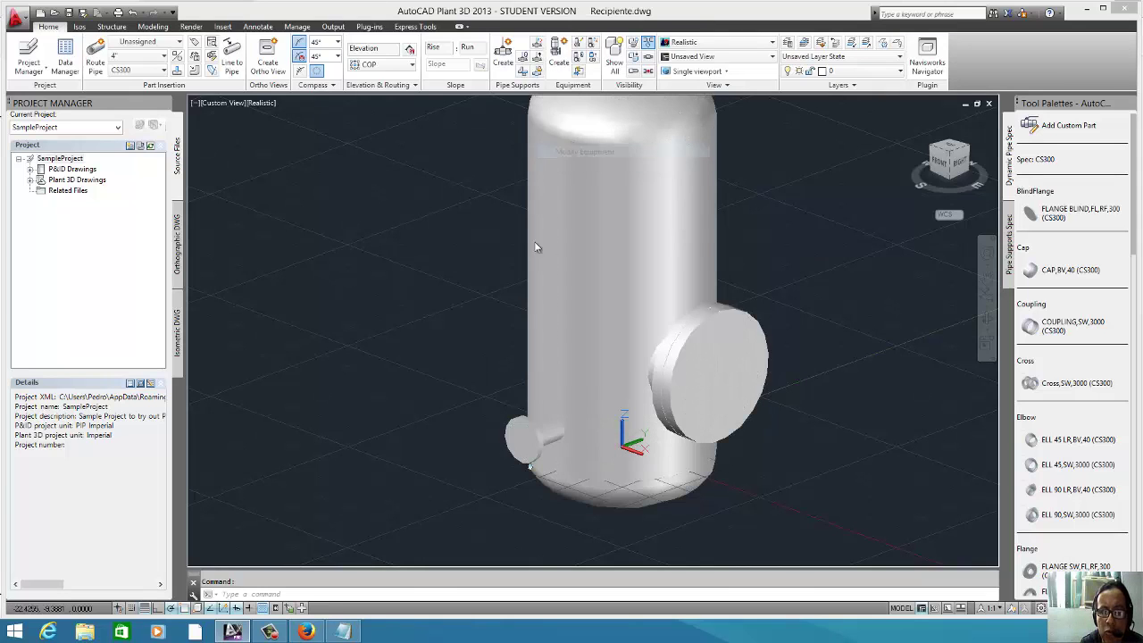
{"action": "left_click", "coordinate": [259, 63]}
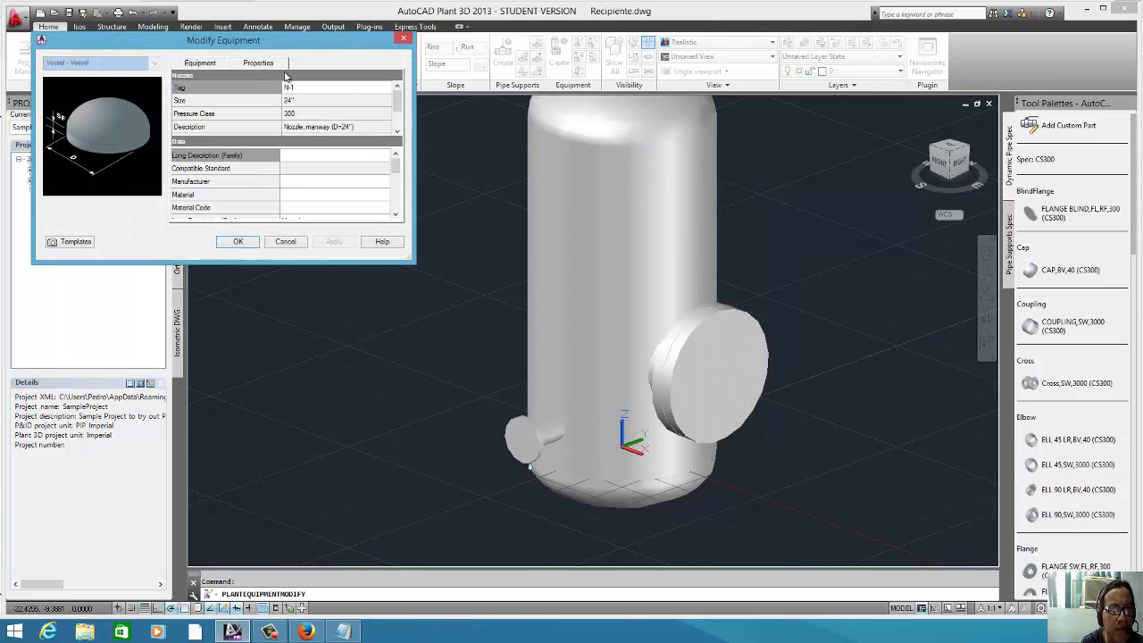
- Switch the nozzle properties to N-2 and check its class 300 and elevation 12
{"action": "left_click", "coordinate": [386, 90]}
{"action": "left_click", "coordinate": [385, 91]}
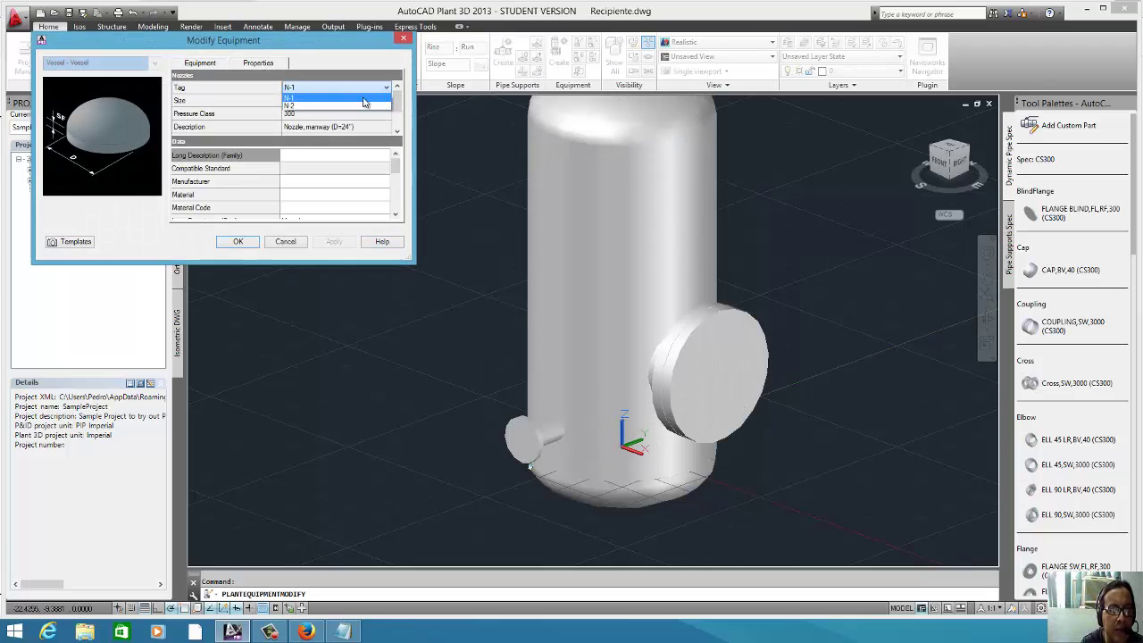
{"action": "left_click", "coordinate": [327, 104]}
{"action": "left_click", "coordinate": [325, 106]}
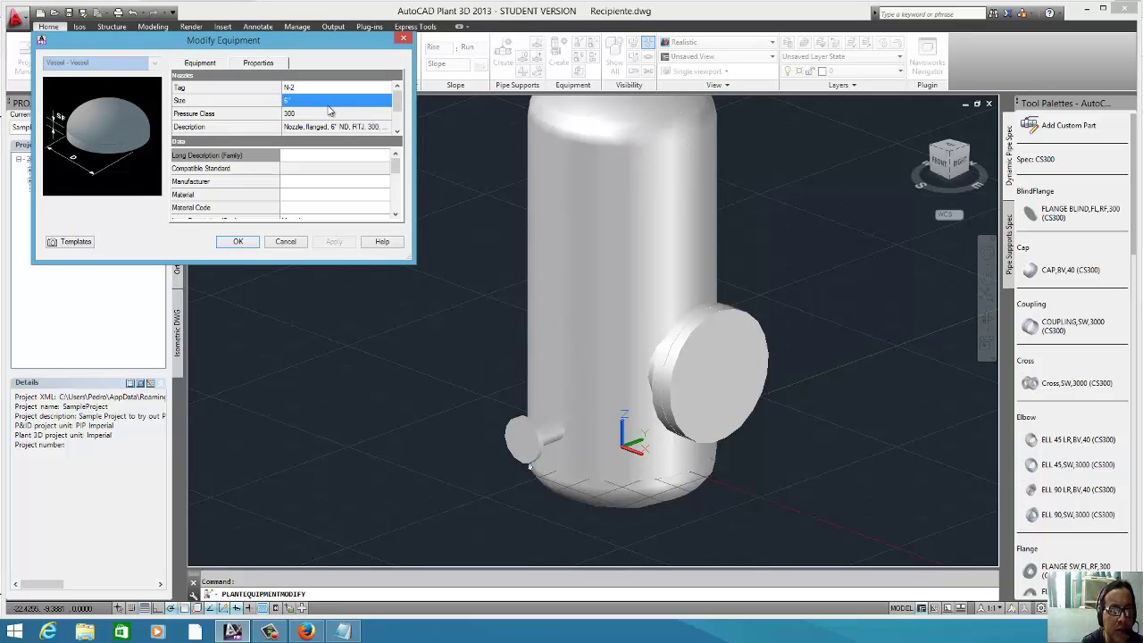
{"action": "left_click", "coordinate": [329, 115]}
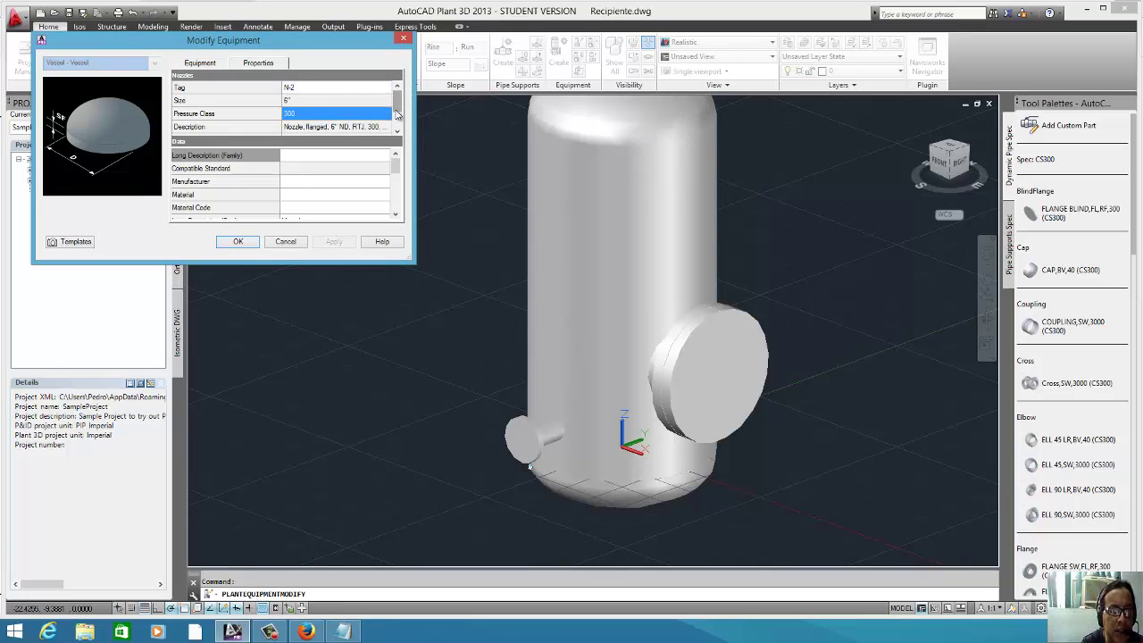
{"action": "left_click_drag", "start_coordinate": [397, 103], "coordinate": [398, 128]}
{"action": "left_click", "coordinate": [344, 131]}
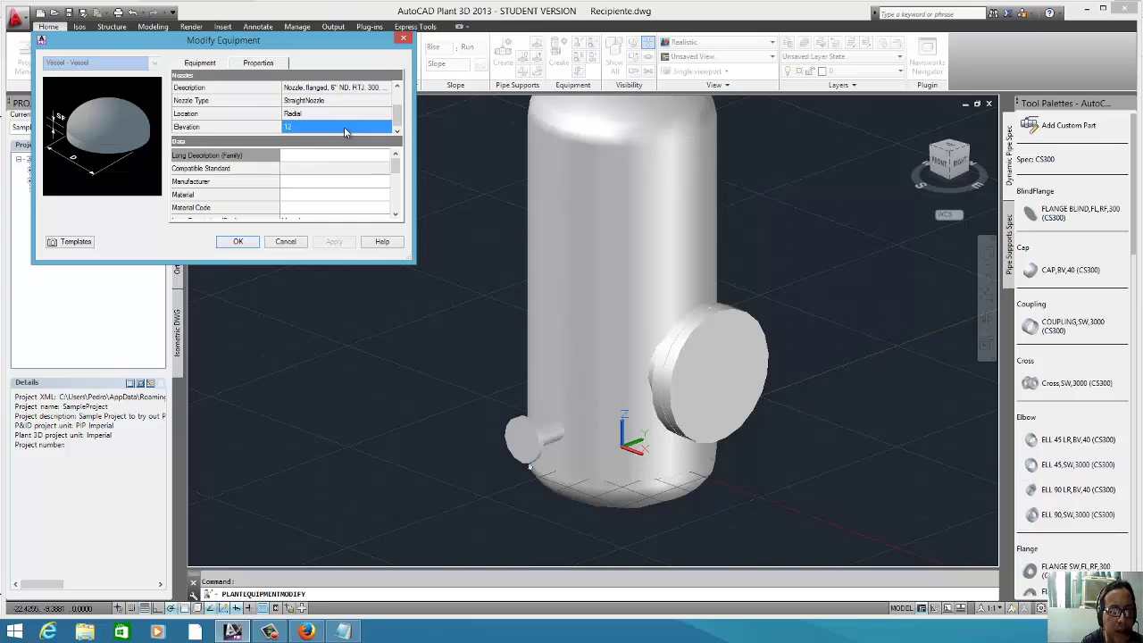
- Use Google in Firefox to convert 2250 mm to inches (88.5826772), then return to AutoCAD
{"action": "key", "text": "alt+Tab"}
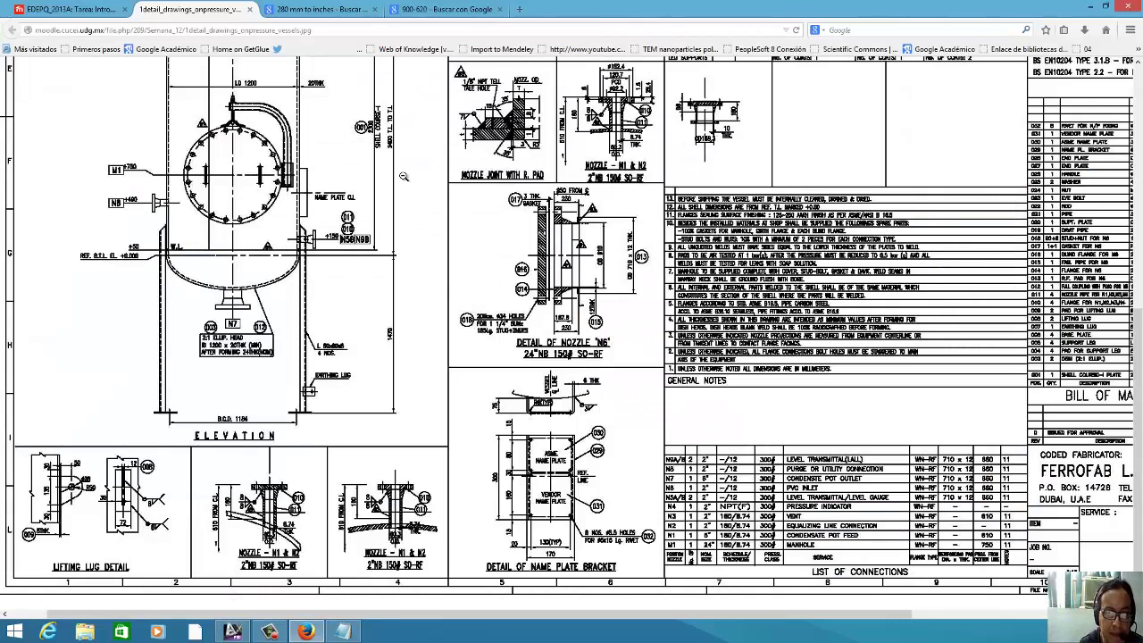
{"action": "scroll", "coordinate": [133, 321], "scroll_direction": "up", "scroll_amount": 2}
{"action": "scroll", "coordinate": [133, 321], "scroll_direction": "up", "scroll_amount": 2}
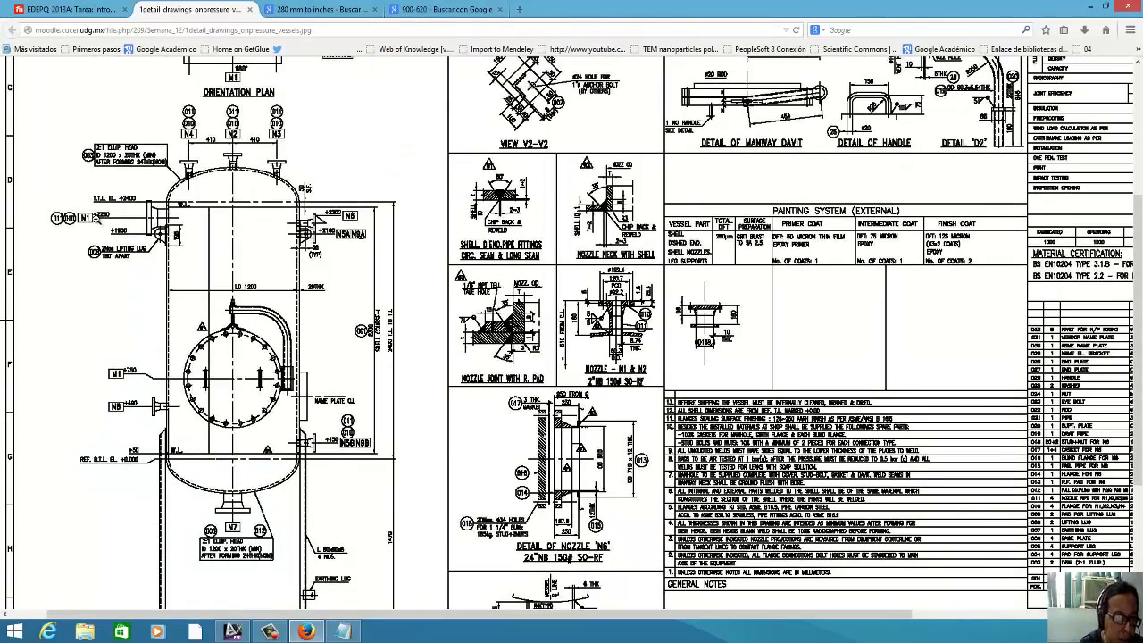
{"action": "left_click", "coordinate": [303, 10]}
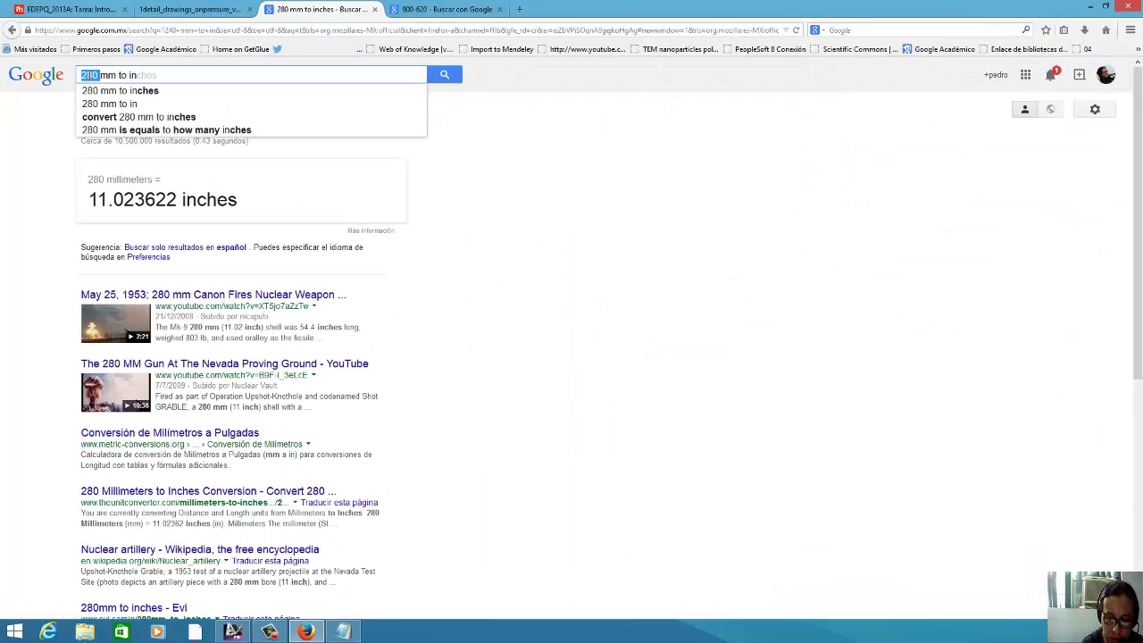
{"action": "type", "text": "2250"}
{"action": "key", "text": "Return"}
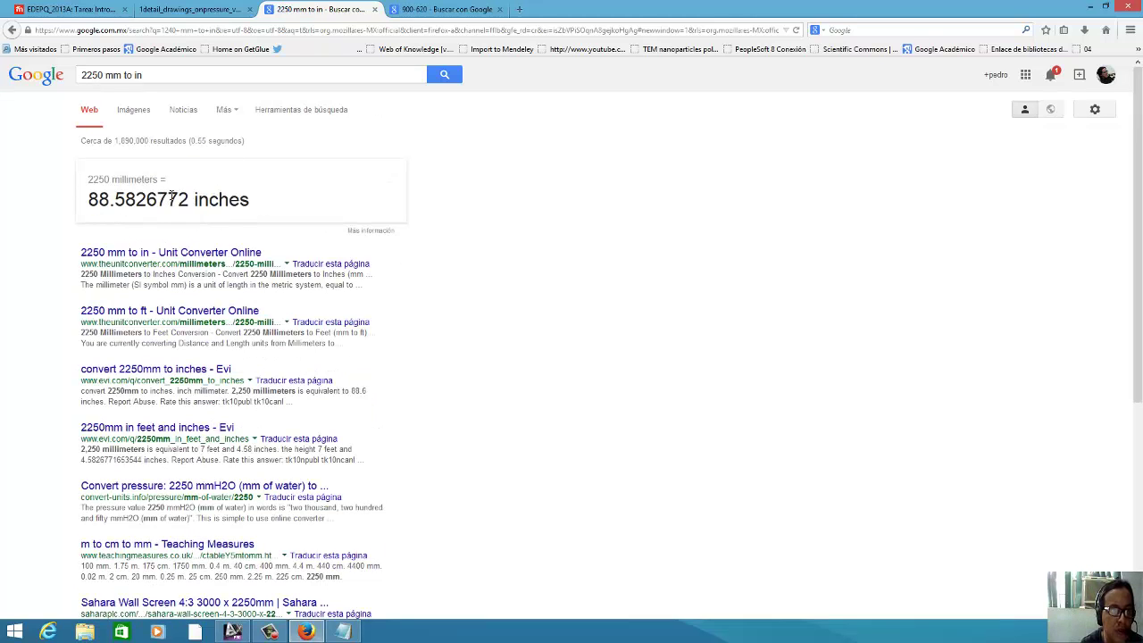
{"action": "key", "text": "alt+Tab"}
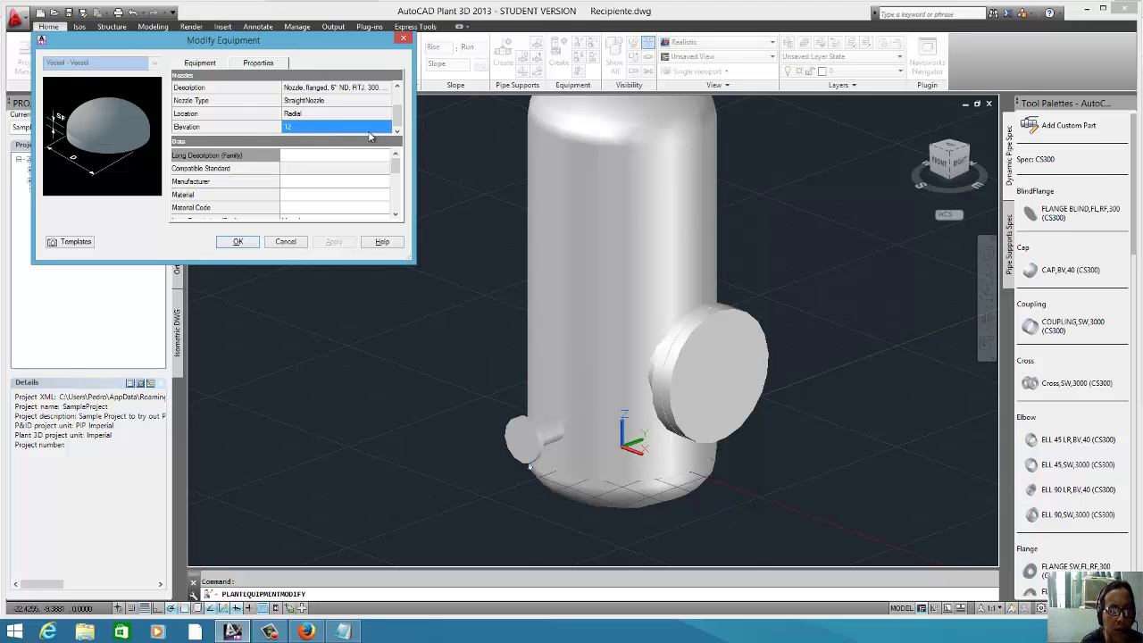
- Cancel Modify Equipment and undo both the equipment change and the N-2 nozzle addition
{"action": "left_click", "coordinate": [284, 241]}
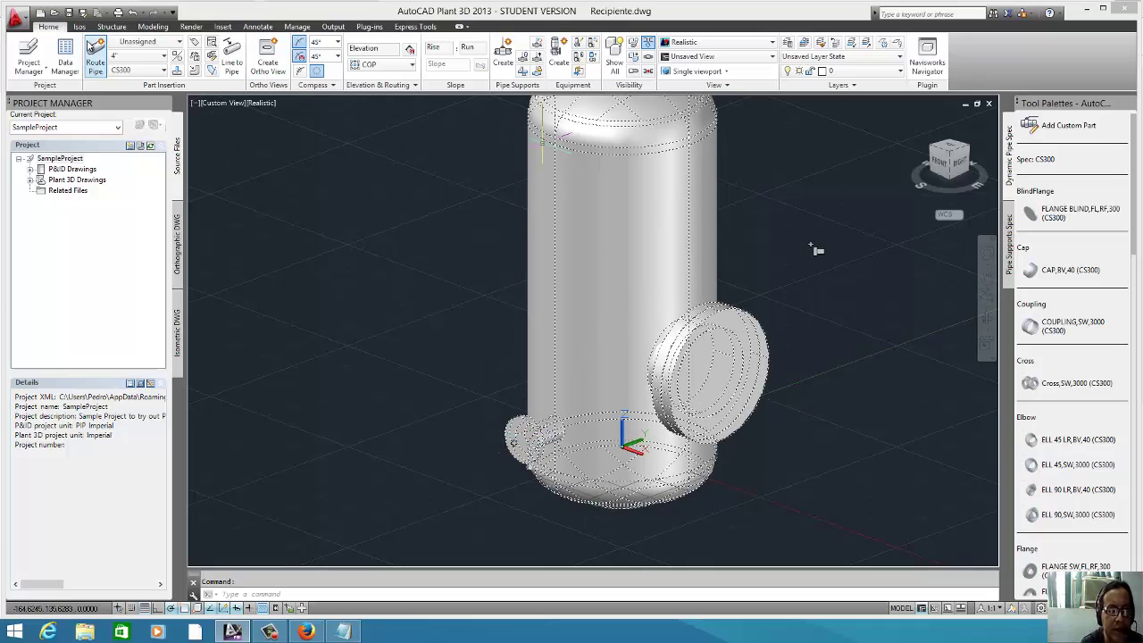
{"action": "left_click", "coordinate": [134, 12]}
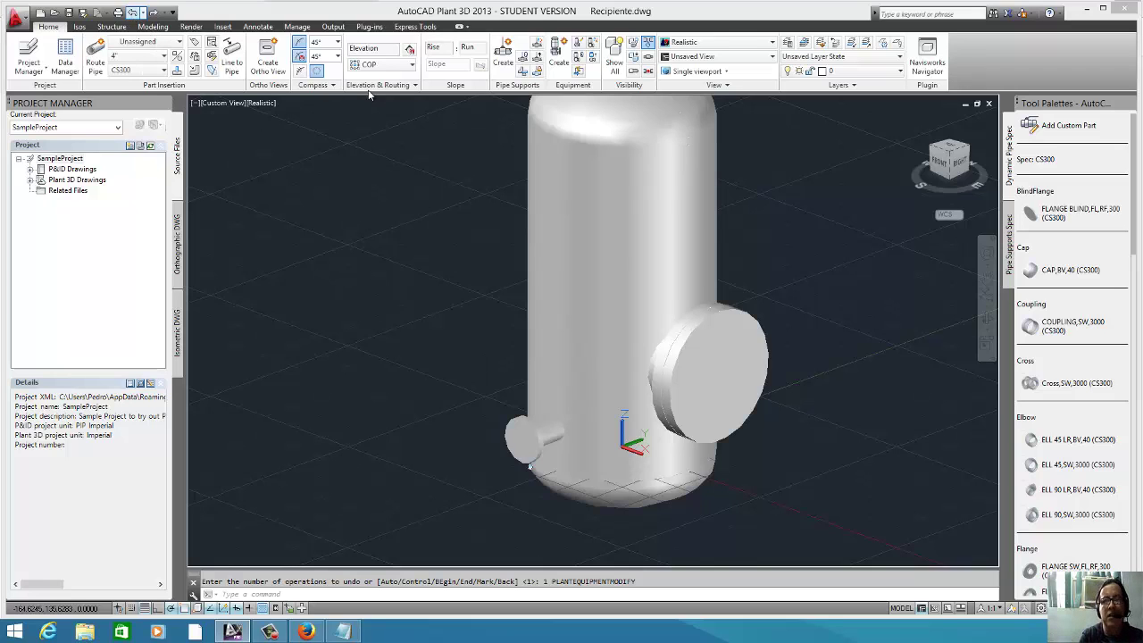
{"action": "key", "text": "ctrl+z"}
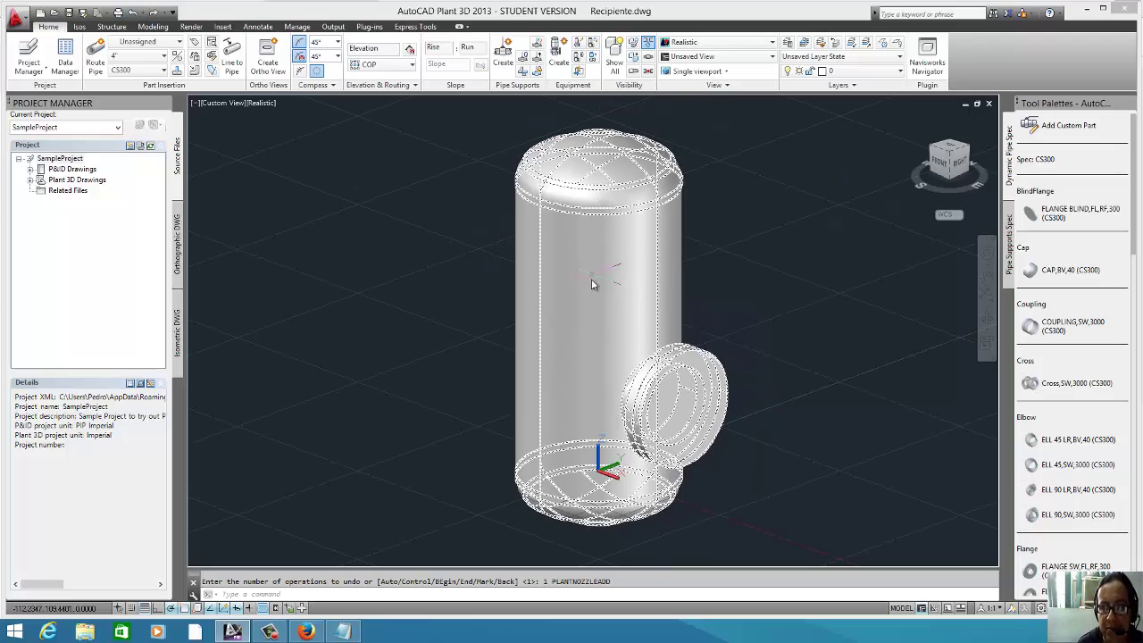
- Start a new nozzle N-2 and set its height to 6 and angle to 270
{"action": "left_click", "coordinate": [767, 300]}
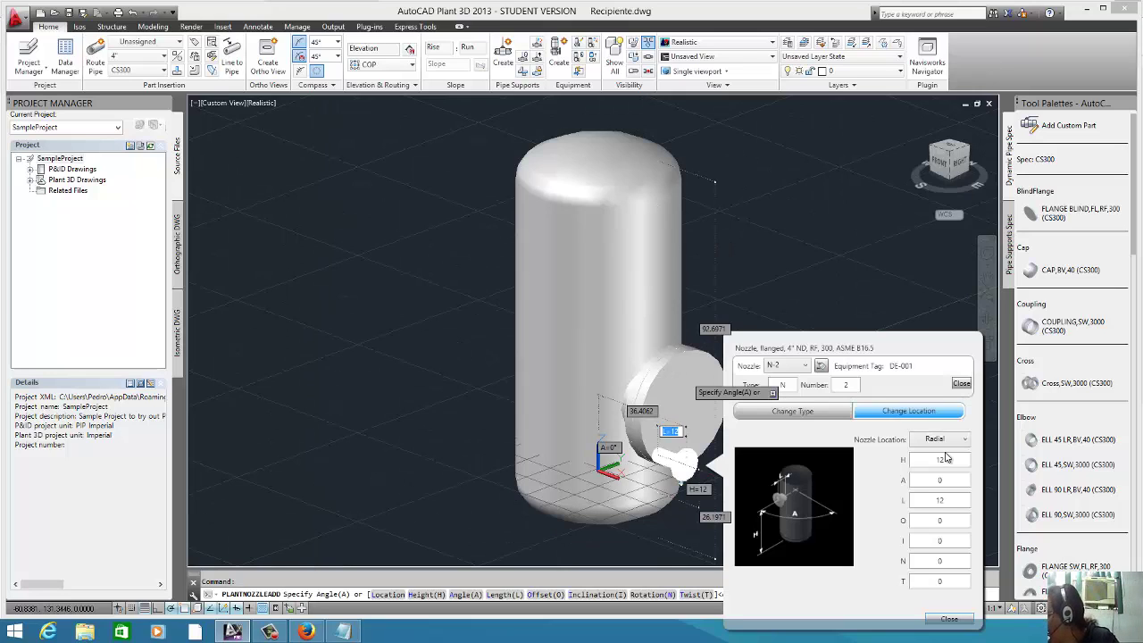
{"action": "double_click", "coordinate": [948, 460]}
{"action": "type", "text": "6"}
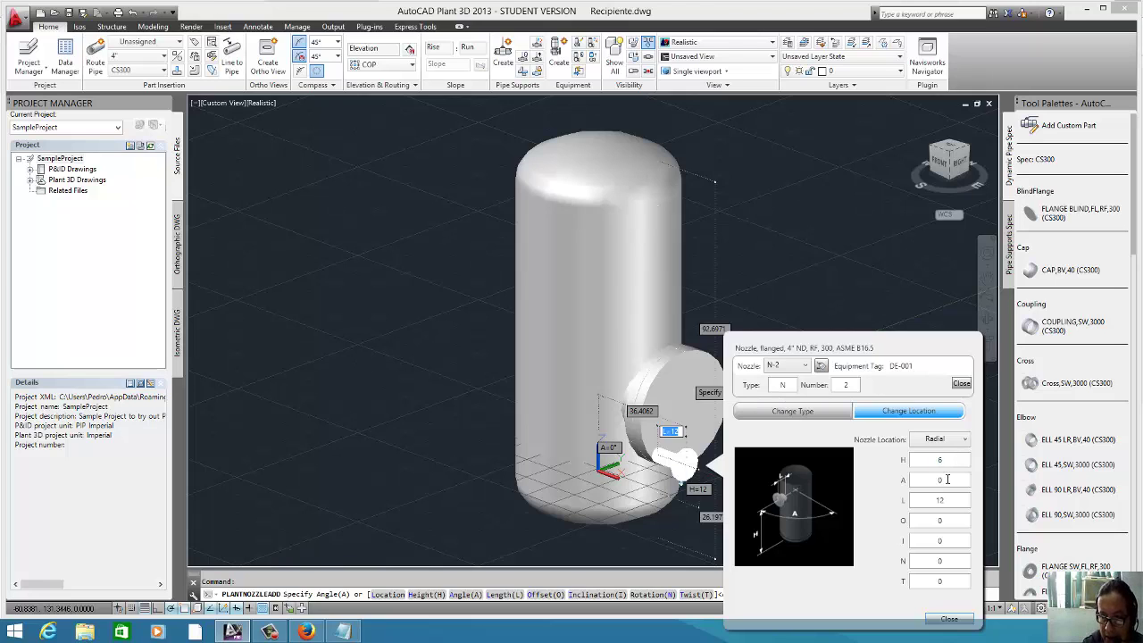
{"action": "double_click", "coordinate": [948, 480]}
{"action": "type", "text": "27"}
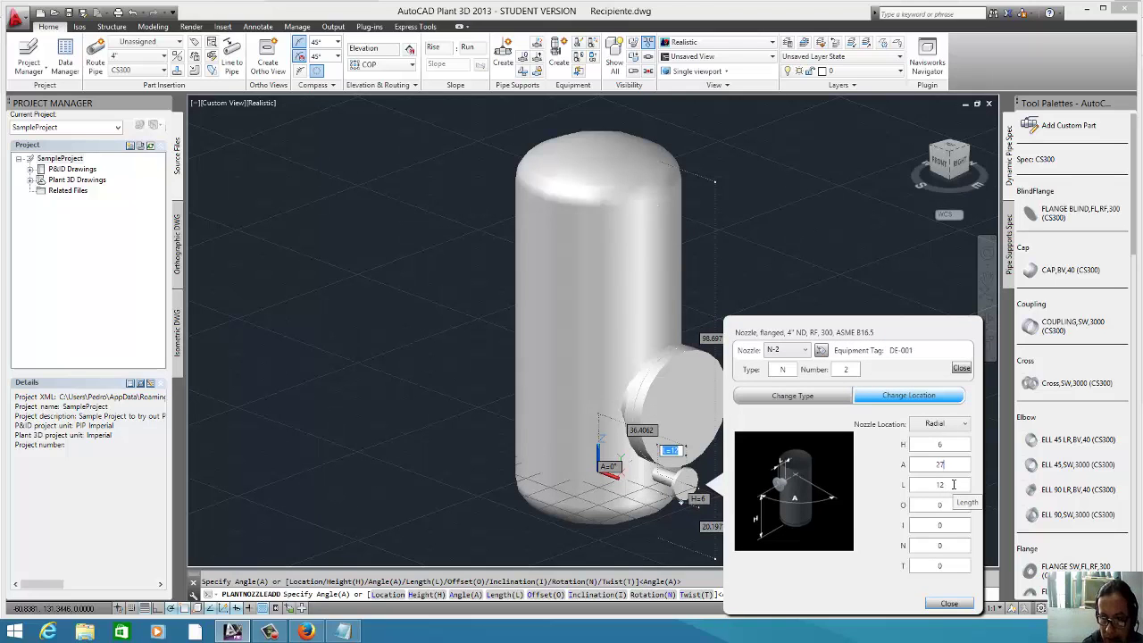
{"action": "key", "text": "Tab"}
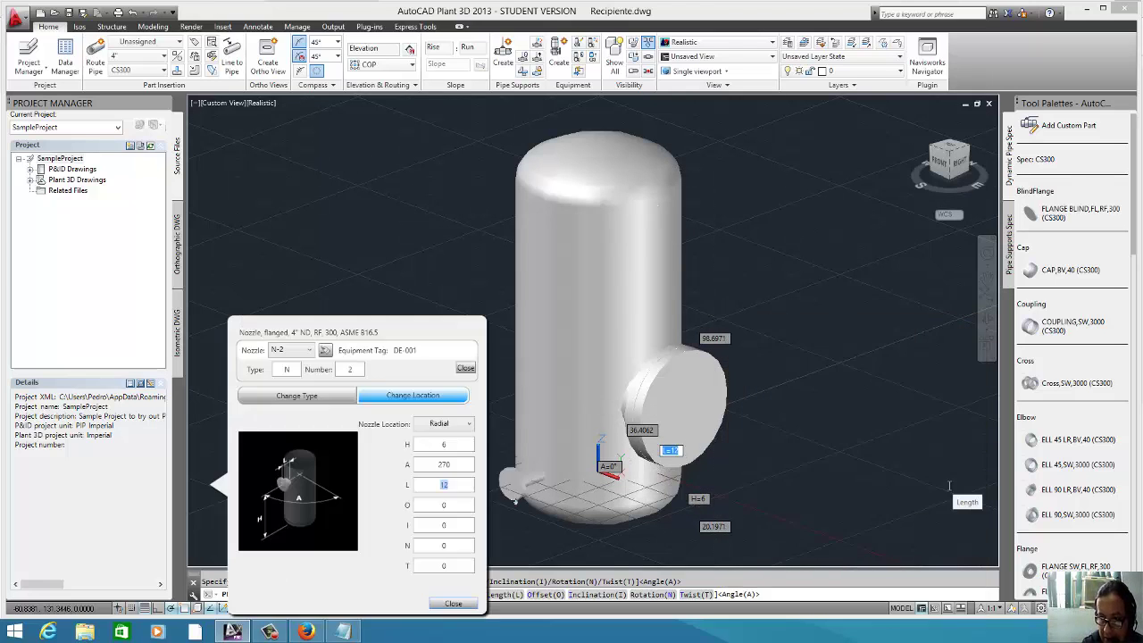
- Review the vessel detail drawing in Firefox
{"action": "key", "text": "alt+Tab"}
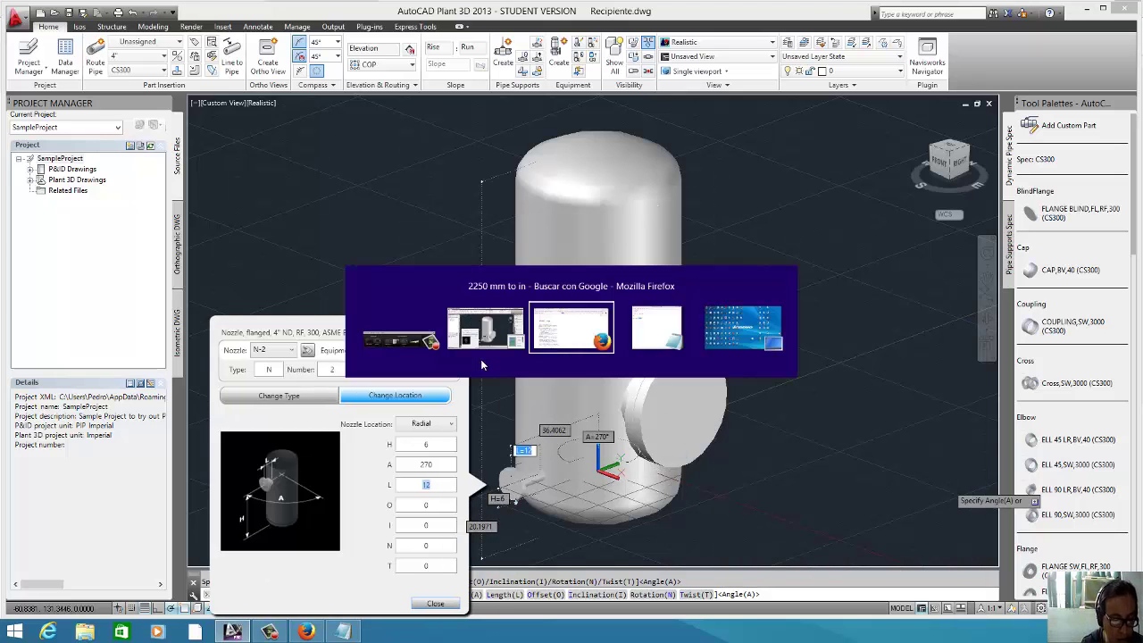
{"action": "left_click", "coordinate": [234, 11]}
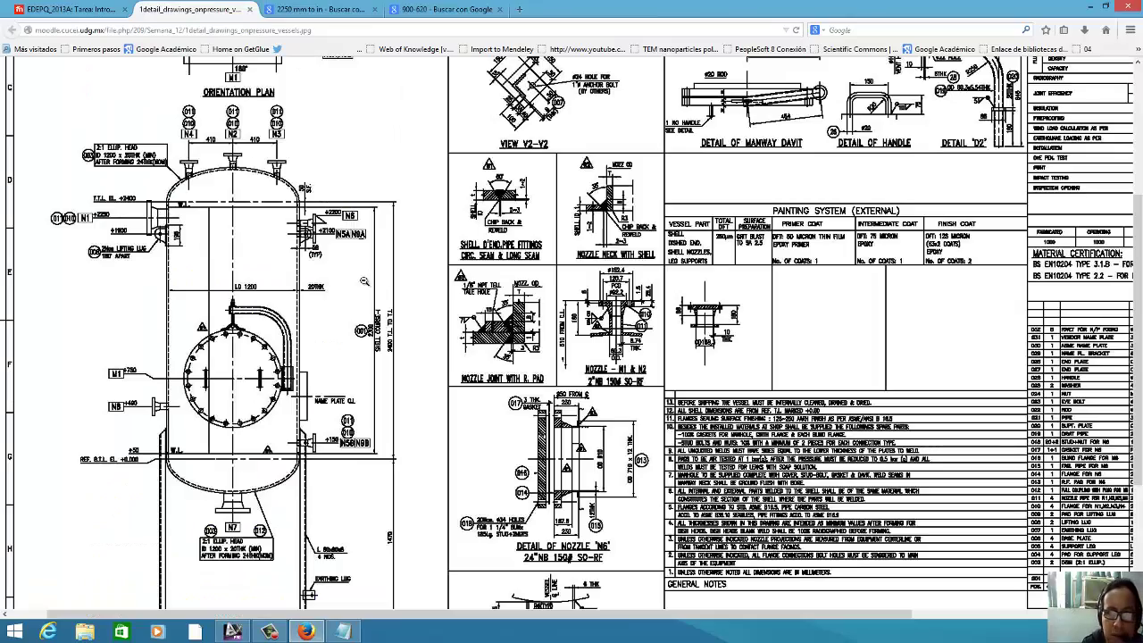
{"action": "scroll", "coordinate": [364, 283], "scroll_direction": "down", "scroll_amount": 5}
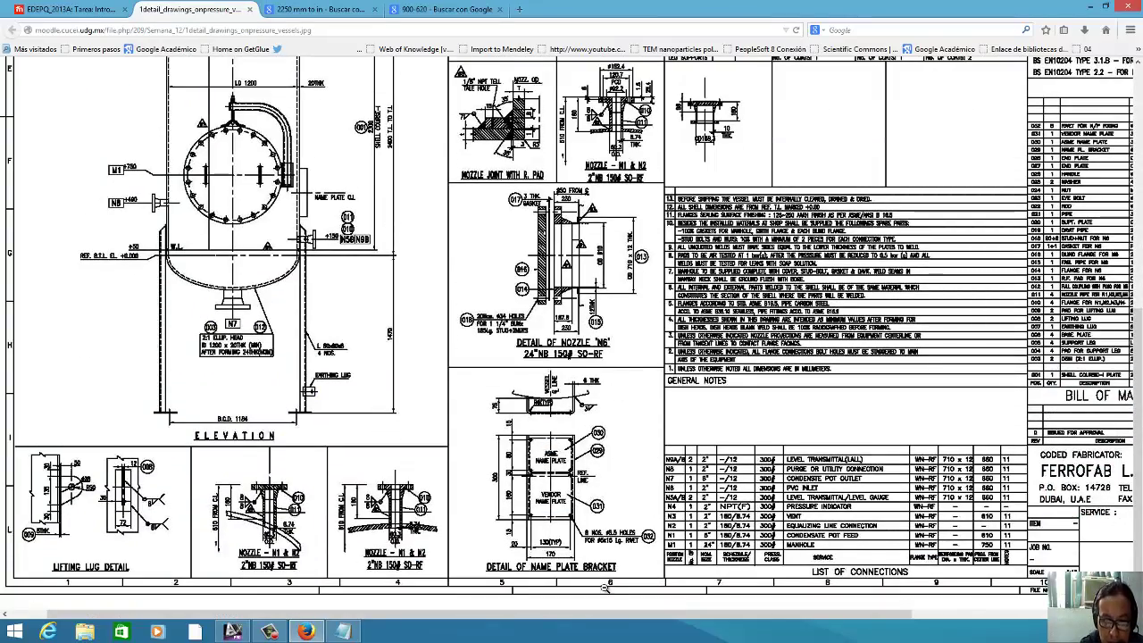
{"action": "scroll", "coordinate": [571, 330], "scroll_direction": "up", "scroll_amount": 5}
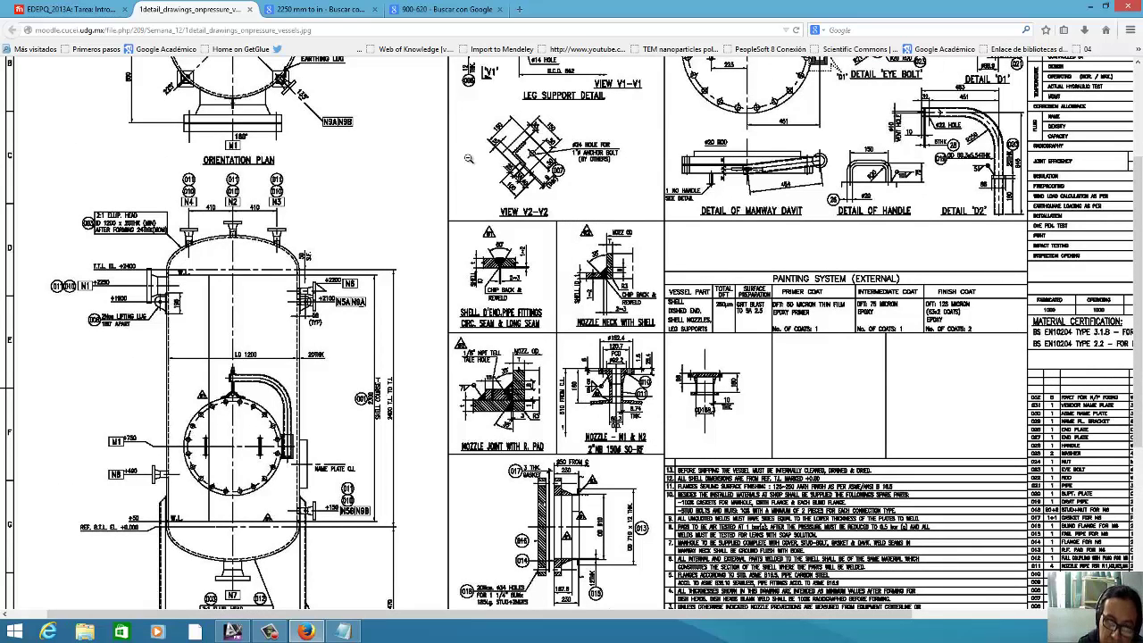
- Convert 160 mm to inches (6.2992126) in Google and return to AutoCAD Plant 3D
{"action": "left_click", "coordinate": [322, 10]}
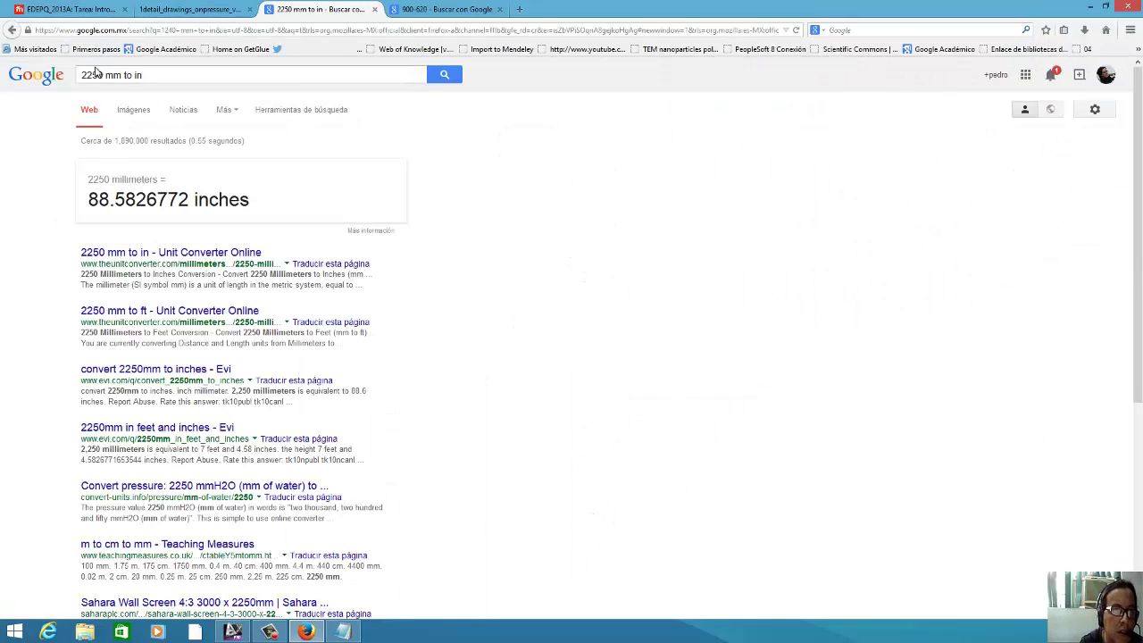
{"action": "left_click_drag", "start_coordinate": [82, 76], "coordinate": [105, 84]}
{"action": "type", "text": "160"}
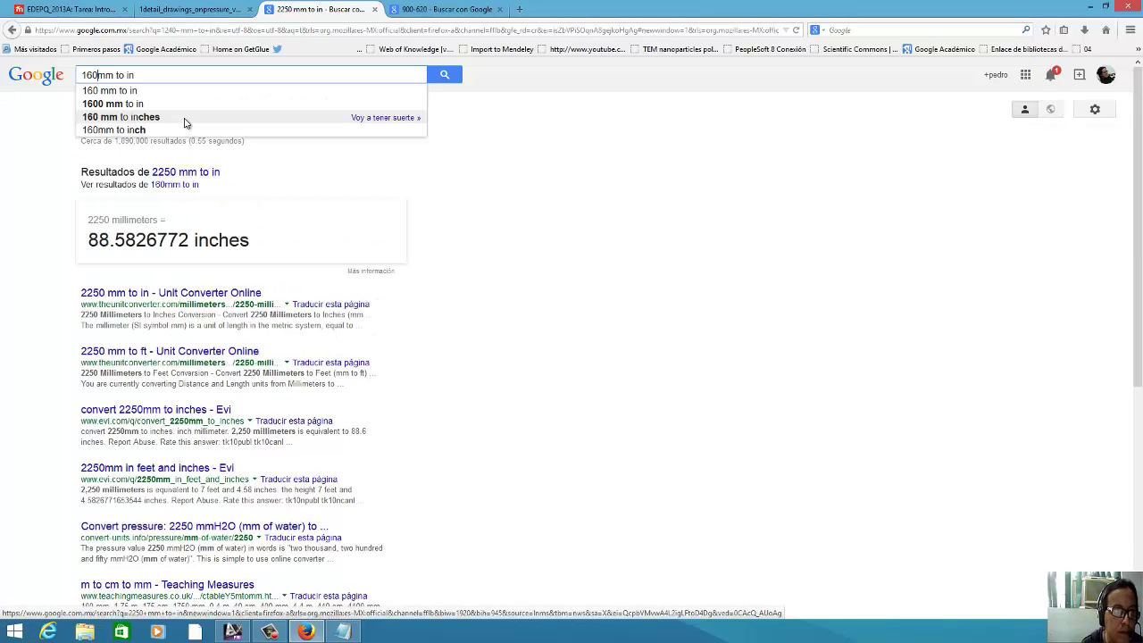
{"action": "key", "text": "Return"}
{"action": "key", "text": "alt"}
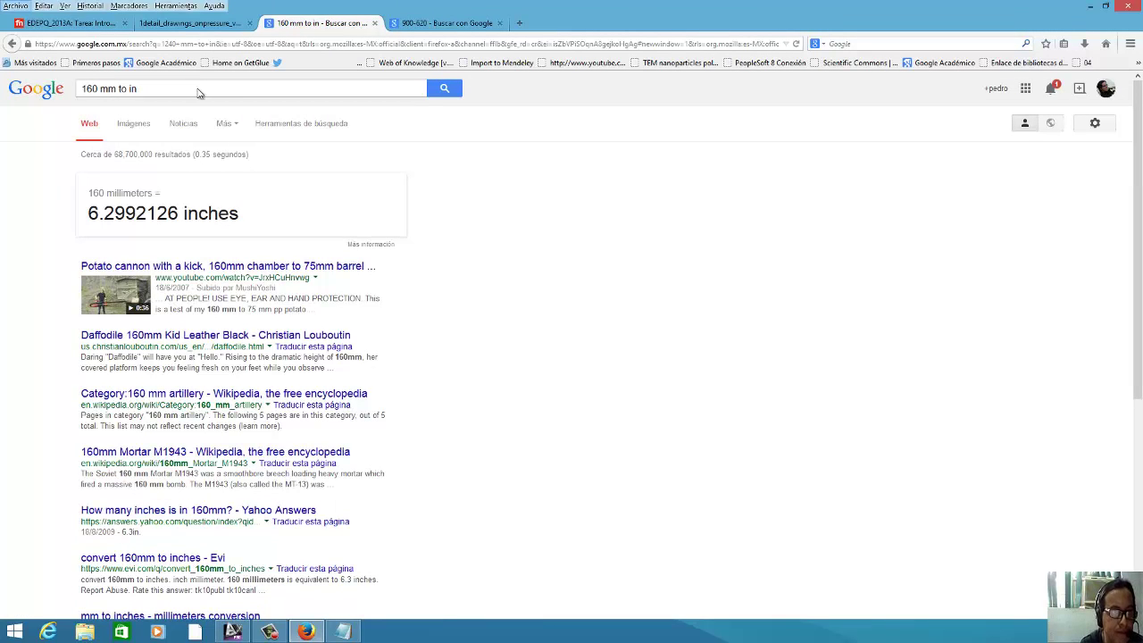
{"action": "left_click", "coordinate": [233, 27]}
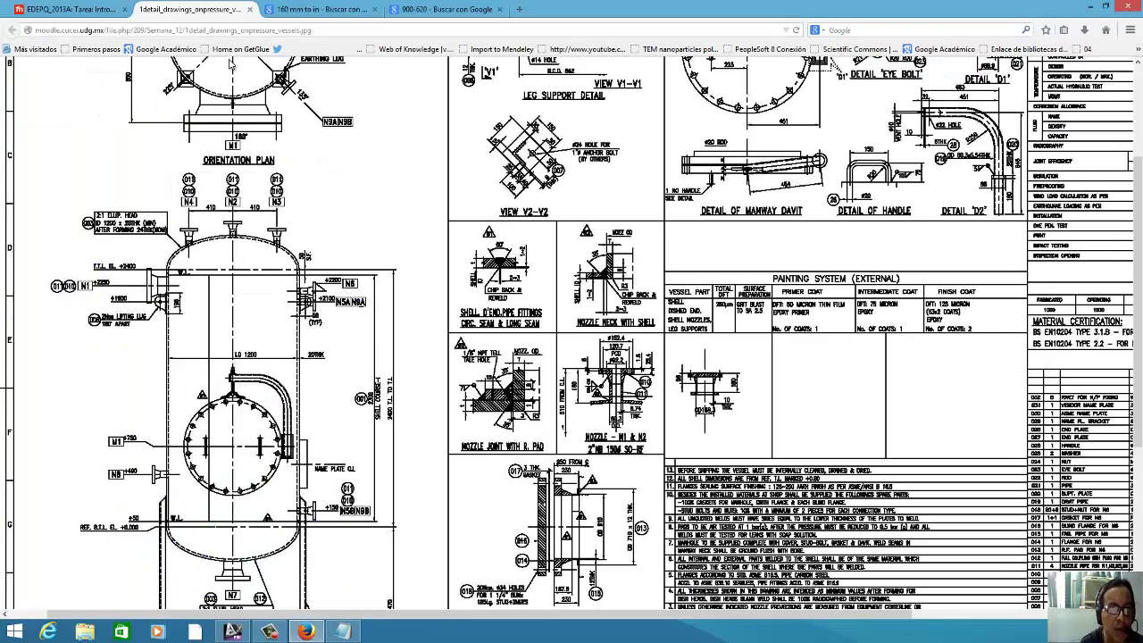
{"action": "right_click", "coordinate": [233, 631]}
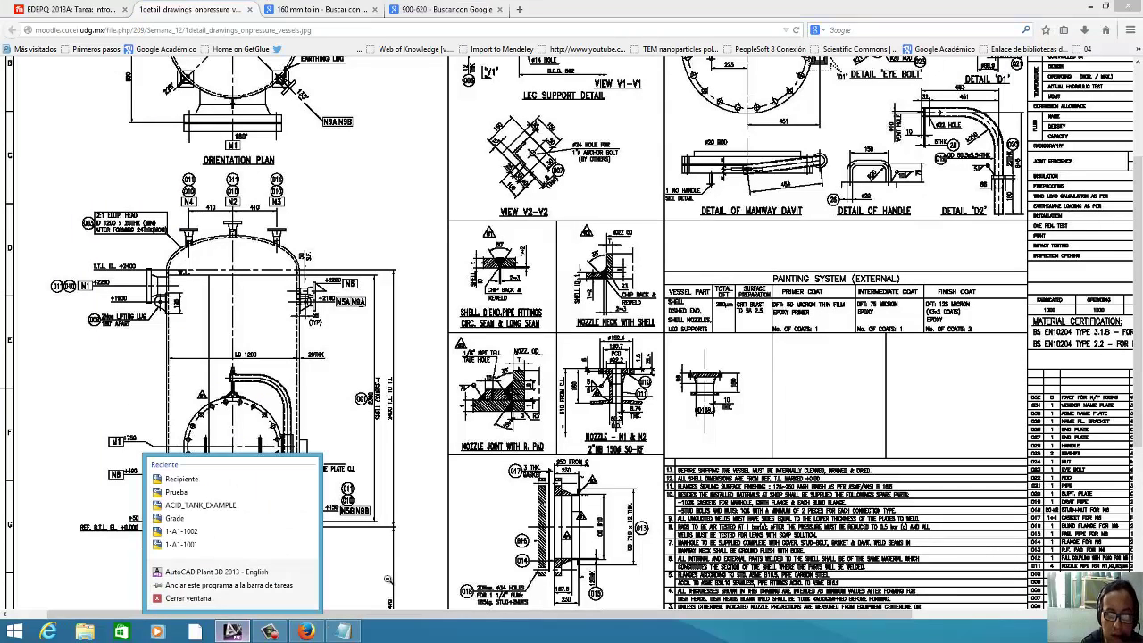
{"action": "left_click", "coordinate": [236, 572]}
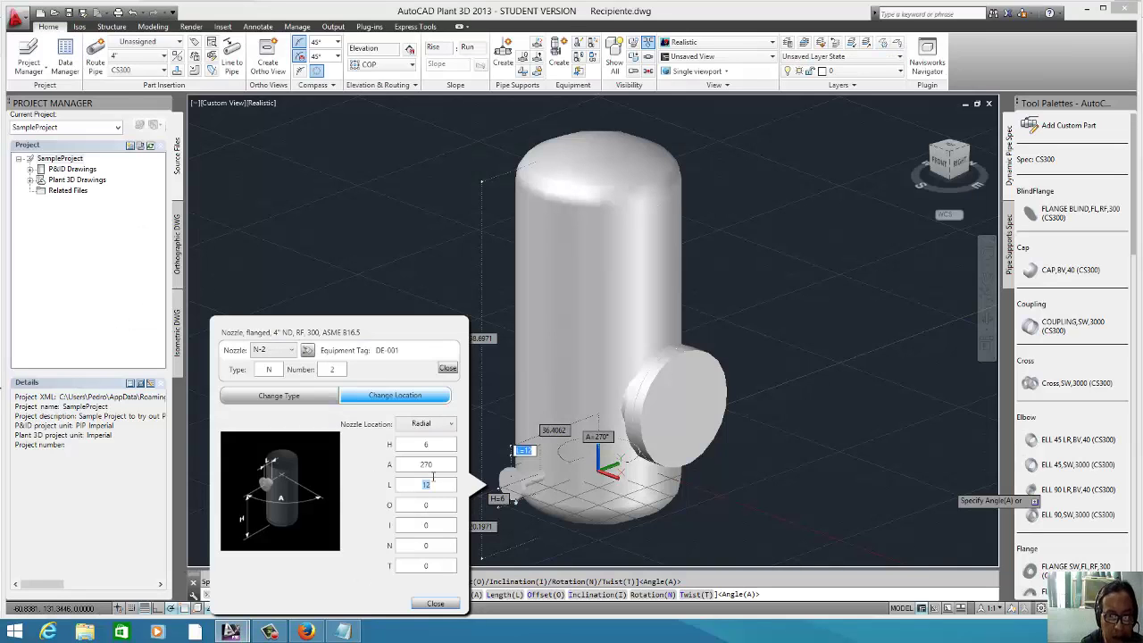
- Set nozzle N-2's length L to 6.25
{"action": "type", "text": "6.25"}
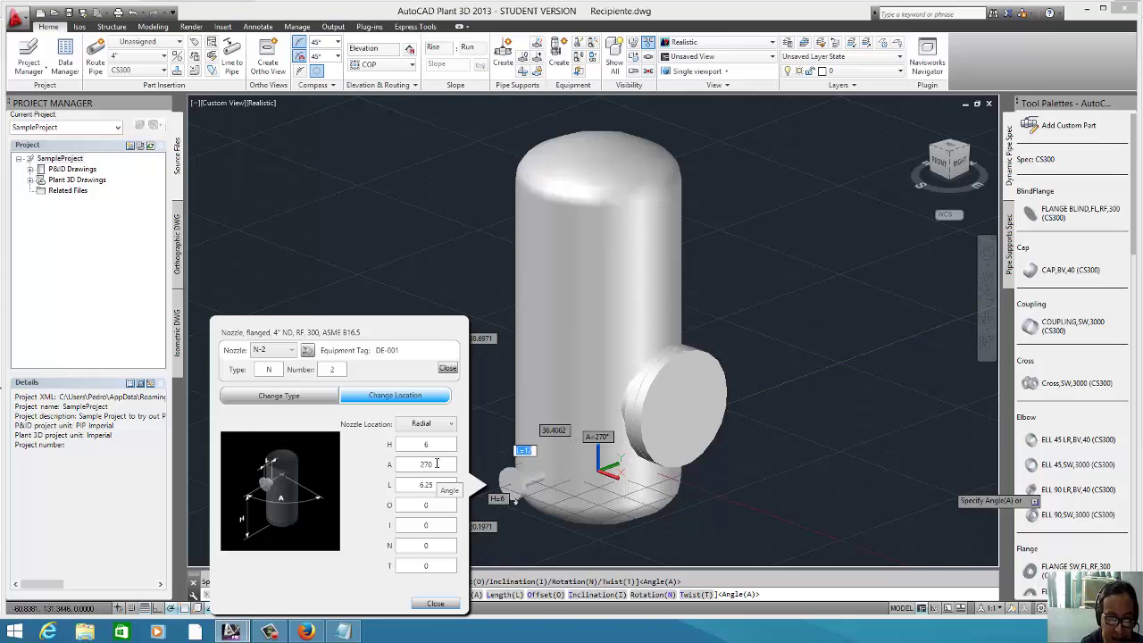
{"action": "left_click", "coordinate": [437, 464]}
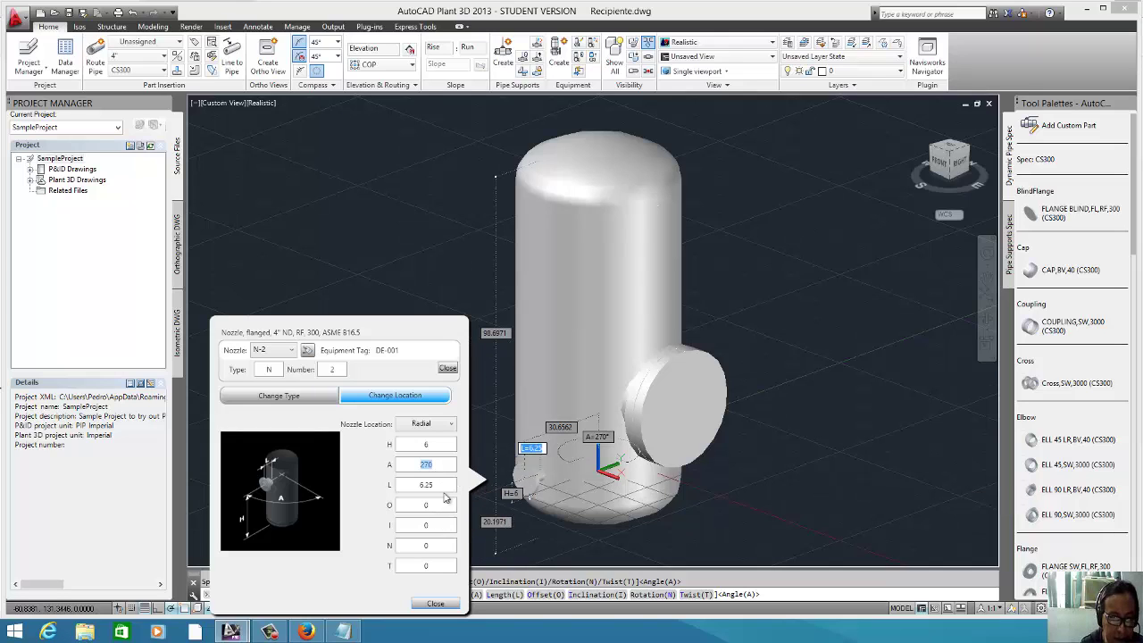
{"action": "left_click", "coordinate": [437, 444]}
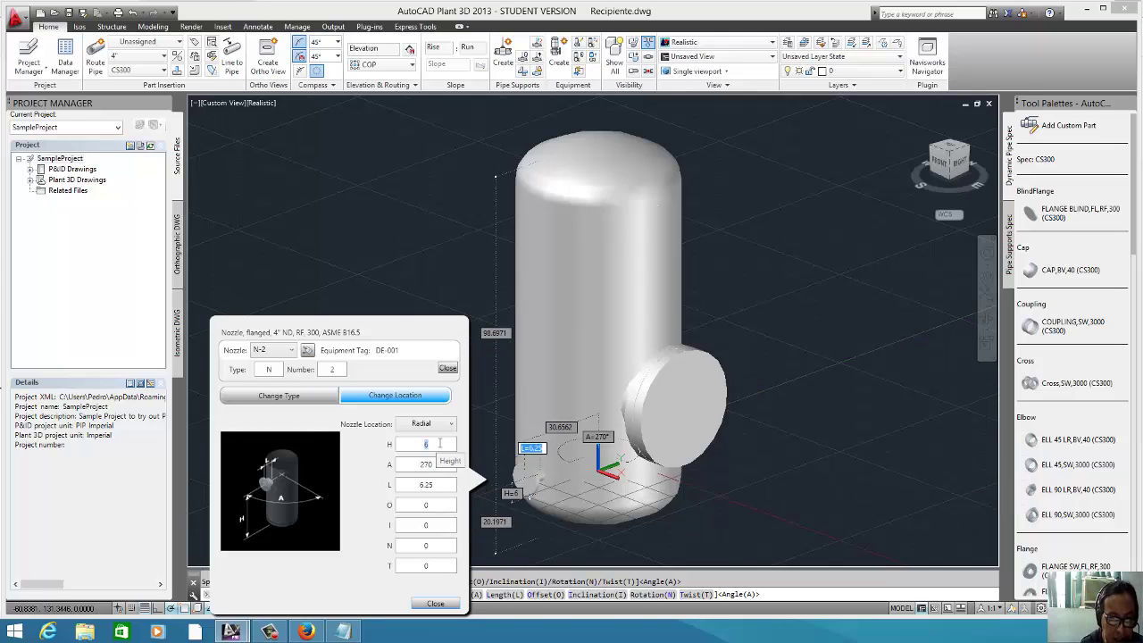
- Change nozzle N-2 to a 6-inch RTJ flanged nozzle
{"action": "left_click", "coordinate": [301, 395]}
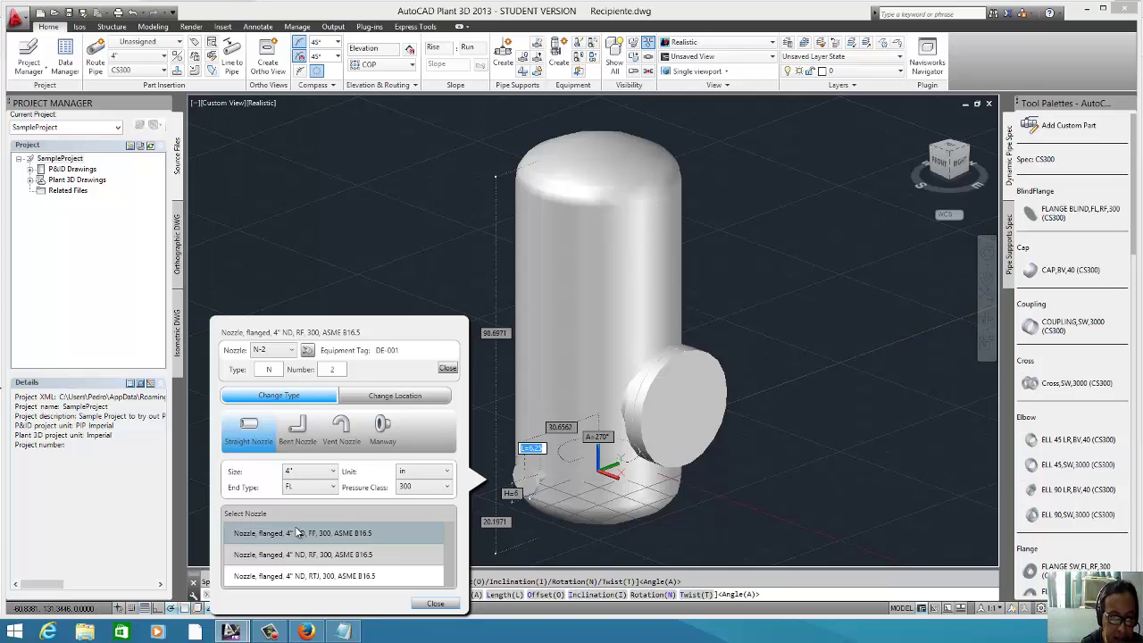
{"action": "left_click", "coordinate": [332, 473]}
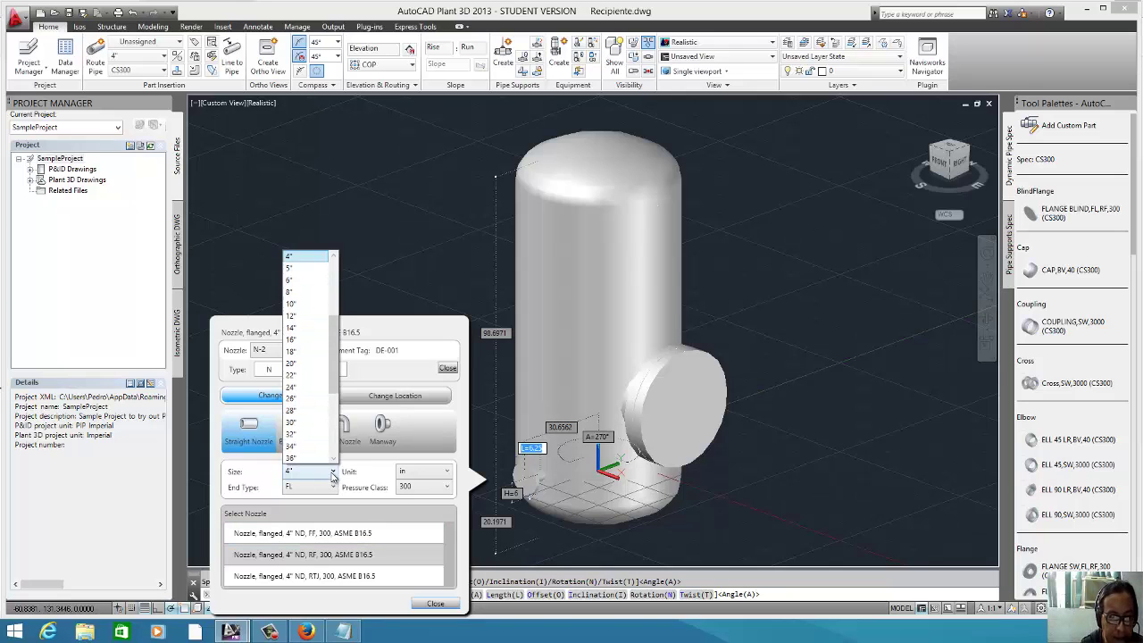
{"action": "left_click", "coordinate": [295, 269]}
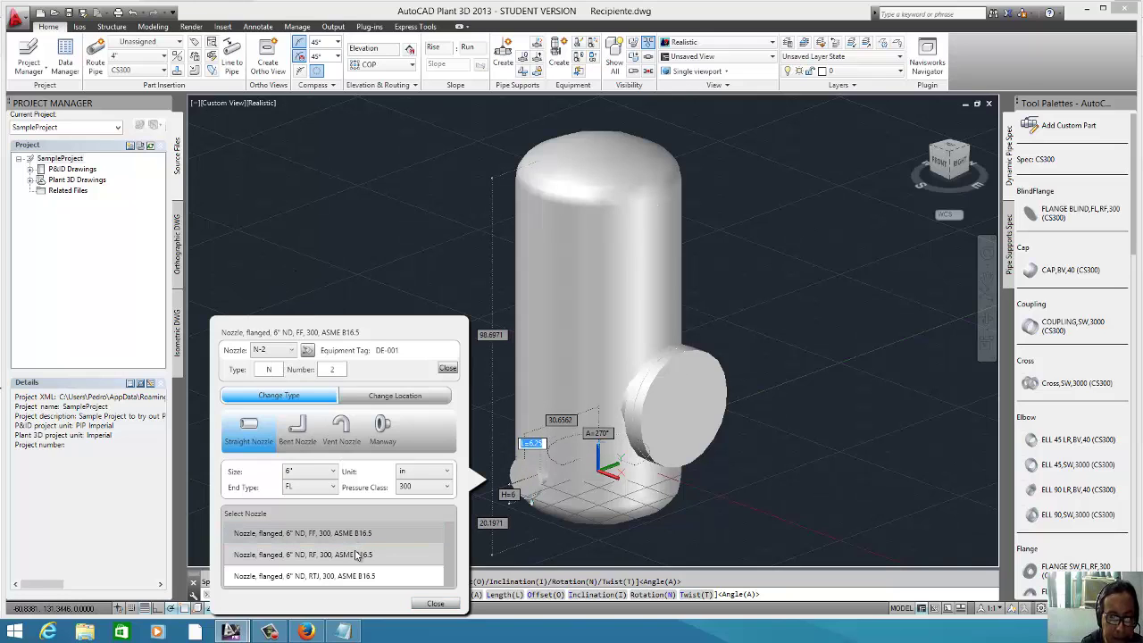
{"action": "left_click", "coordinate": [356, 576]}
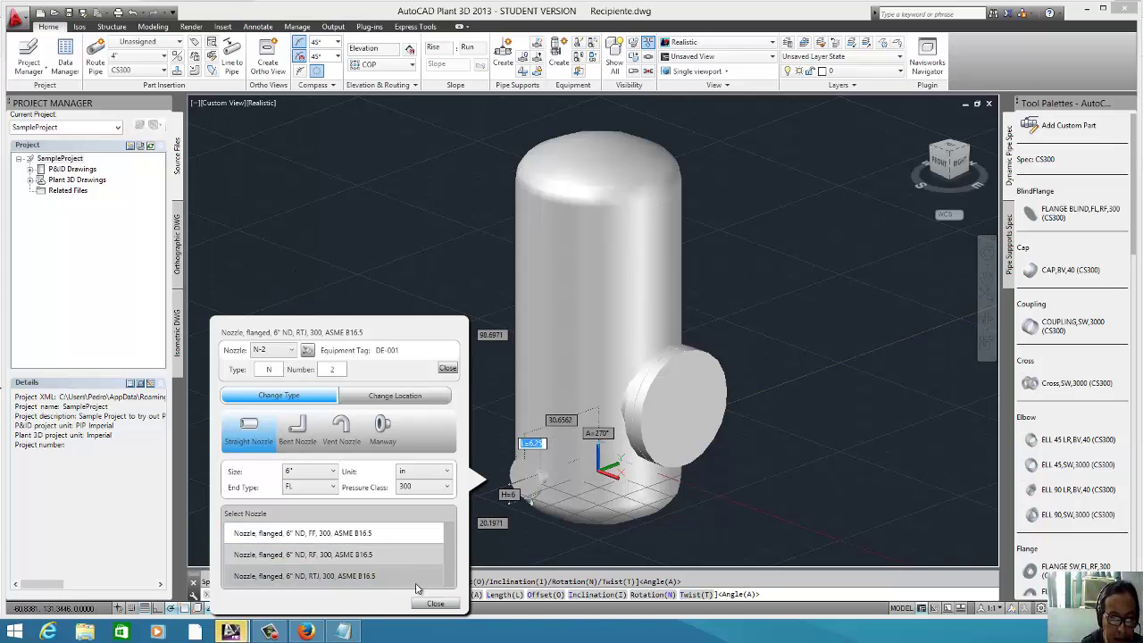
- Check a unit conversion in the browser, then set nozzle height H to 88.5
{"action": "left_click", "coordinate": [374, 398]}
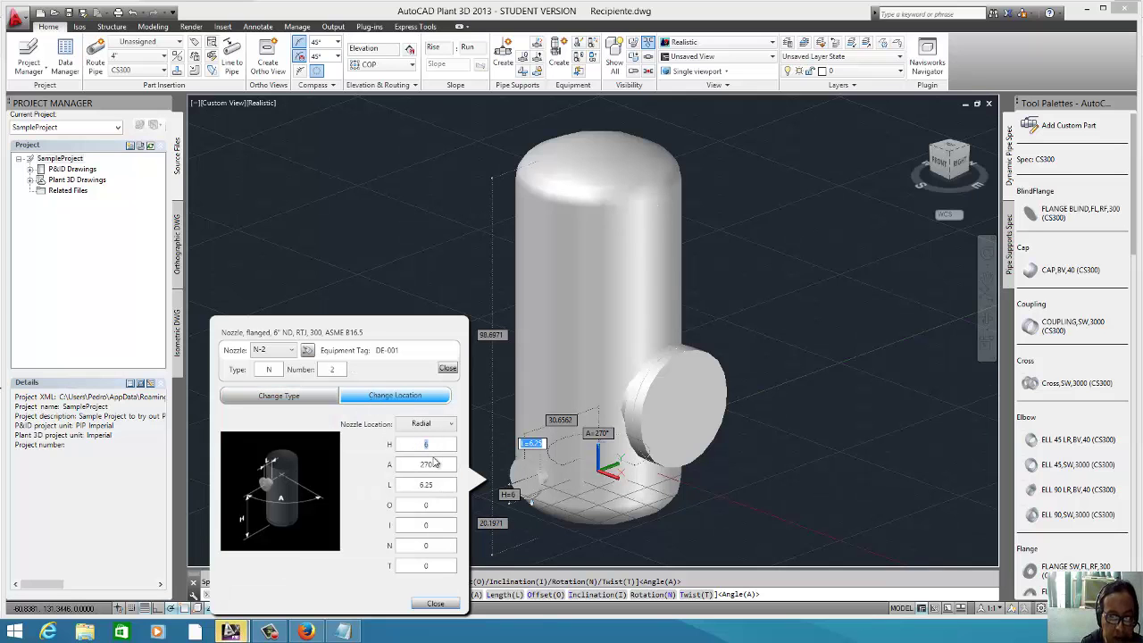
{"action": "key", "text": "alt+Tab"}
{"action": "left_click", "coordinate": [295, 9]}
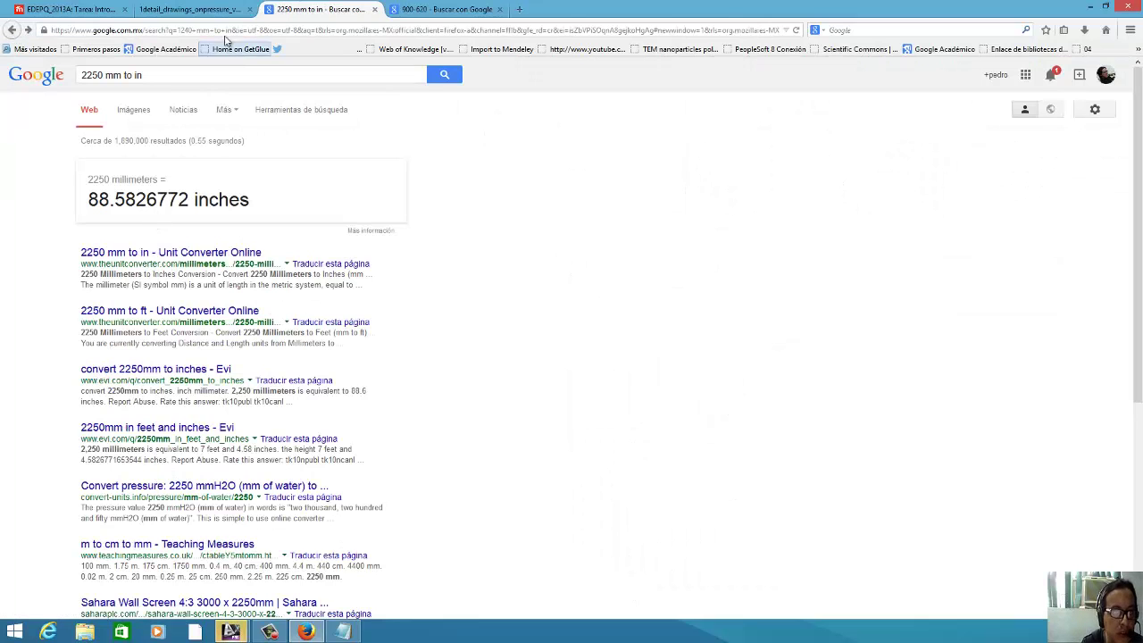
{"action": "mouse_move", "coordinate": [231, 631]}
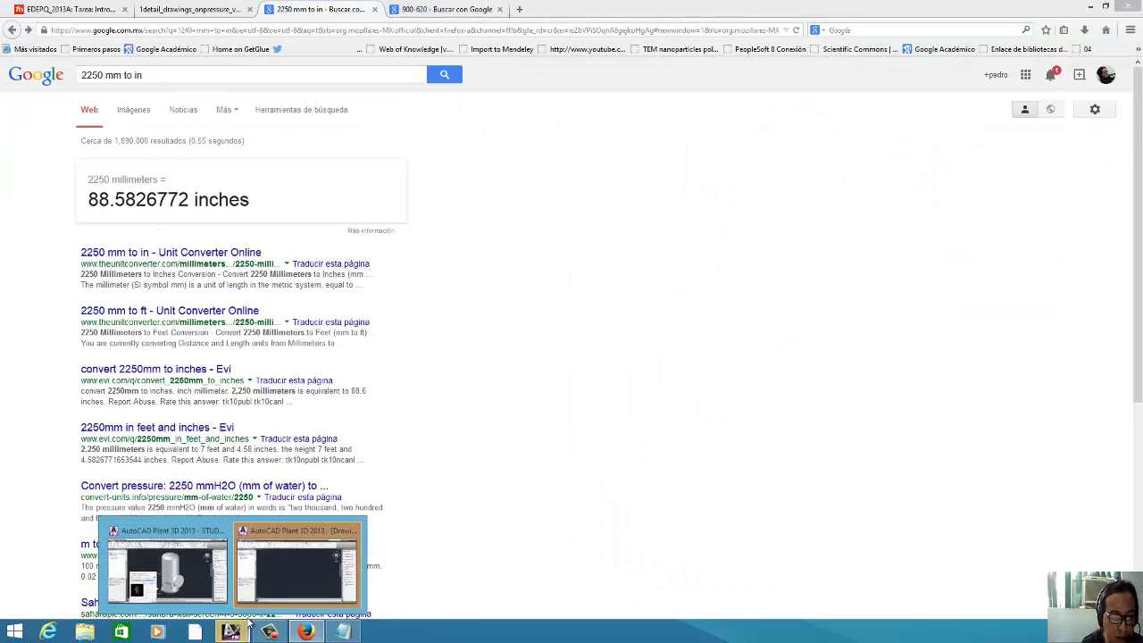
{"action": "left_click", "coordinate": [245, 616]}
{"action": "type", "text": "88.5"}
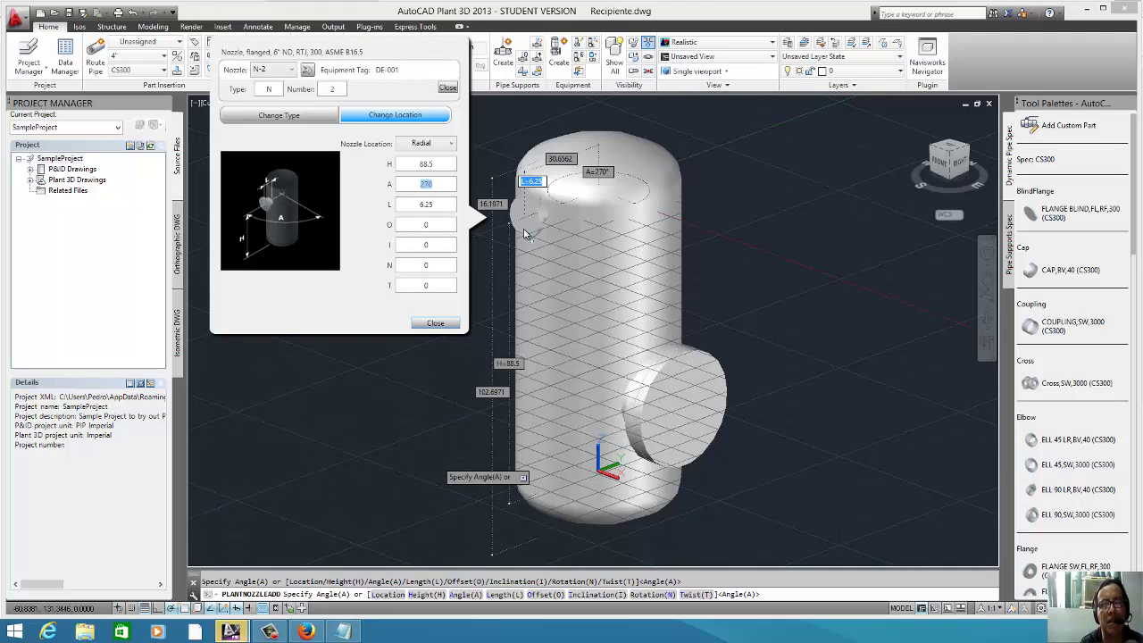
- Place the 6-inch N-2 nozzle and orbit to inspect it high on DE-001, above N-1
{"action": "left_click", "coordinate": [442, 323]}
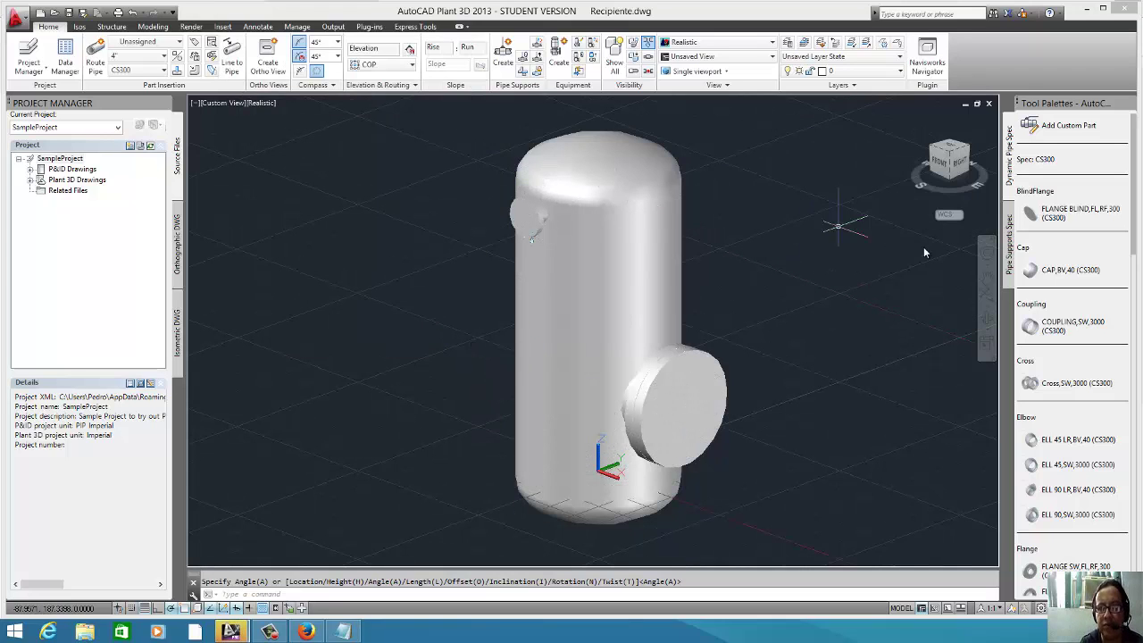
{"action": "left_click", "coordinate": [988, 318]}
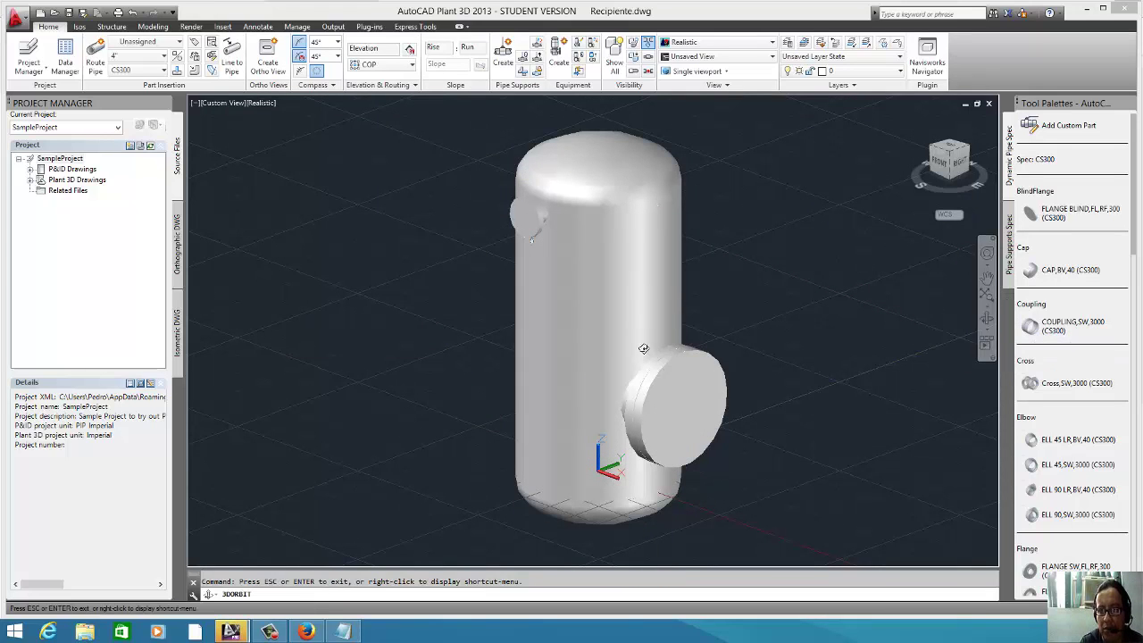
{"action": "mouse_move", "coordinate": [650, 347]}
{"action": "left_mouse_down"}
{"action": "mouse_move", "coordinate": [545, 354]}
{"action": "mouse_move", "coordinate": [817, 367]}
{"action": "mouse_move", "coordinate": [571, 316]}
{"action": "mouse_move", "coordinate": [579, 141]}
{"action": "left_mouse_up"}
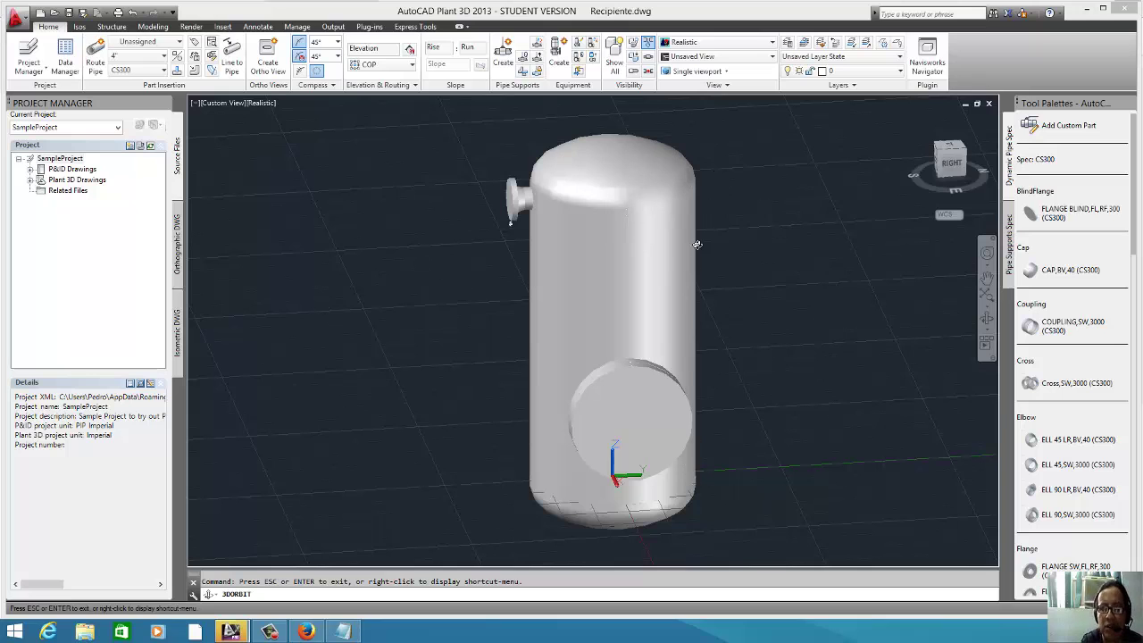
{"action": "left_click_drag", "start_coordinate": [655, 297], "coordinate": [672, 288]}
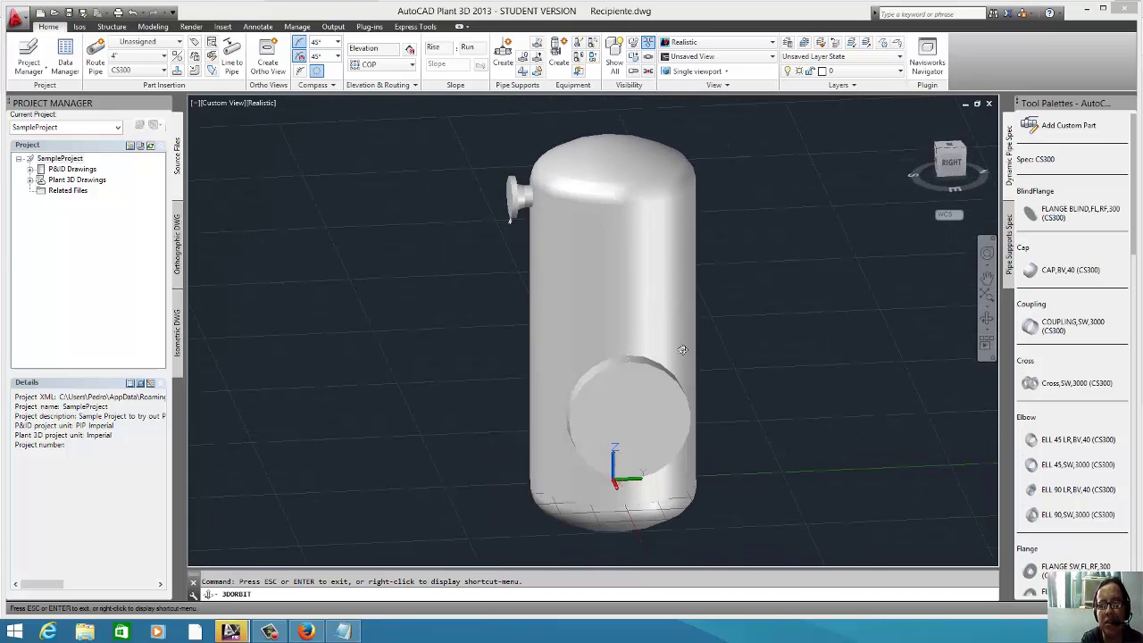
{"action": "mouse_move", "coordinate": [648, 342]}
{"action": "left_mouse_down"}
{"action": "mouse_move", "coordinate": [579, 423]}
{"action": "mouse_move", "coordinate": [633, 489]}
{"action": "mouse_move", "coordinate": [649, 371]}
{"action": "left_mouse_up"}
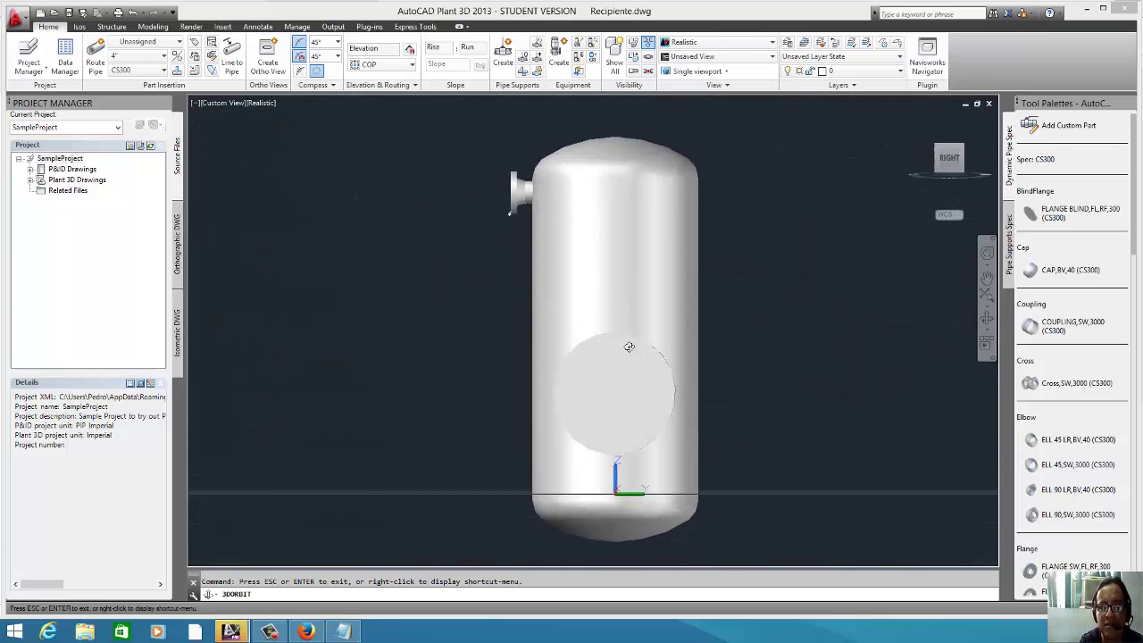